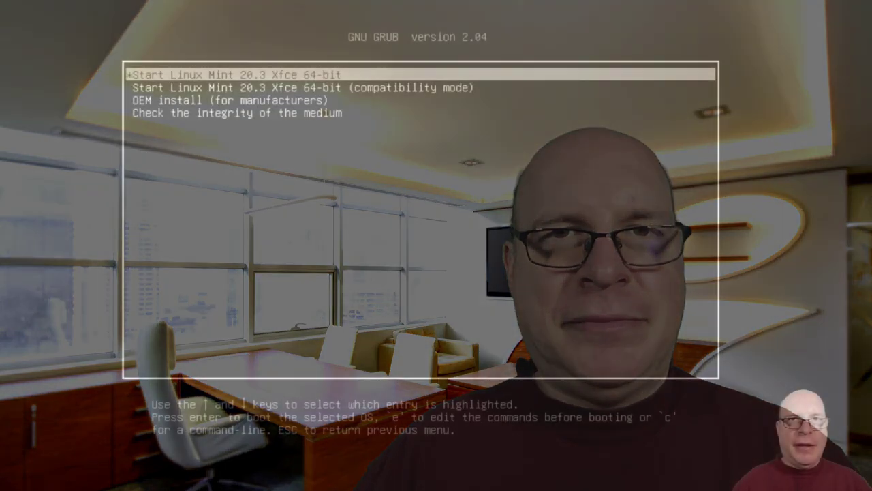
Browse the GRUB boot entries, then return to the first 'Start Linux Mint 20.3 Xfce 64-bit' entry.
key("Down")
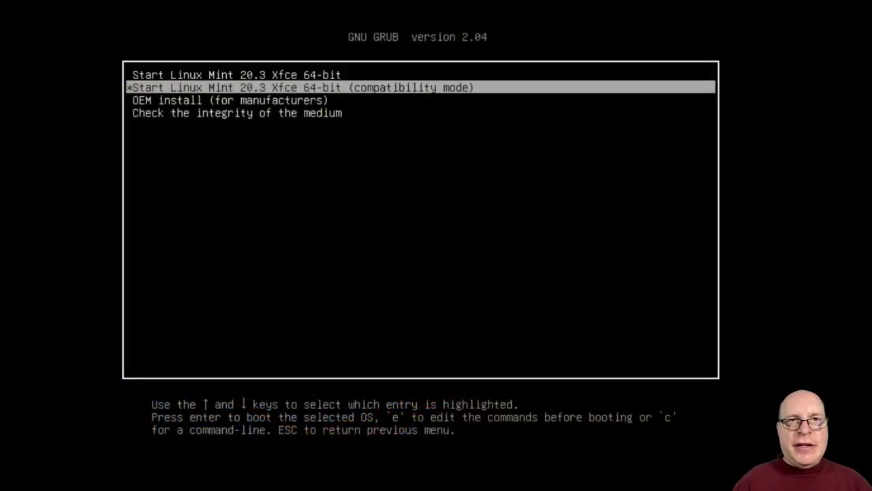
key("Down")
key("Down")
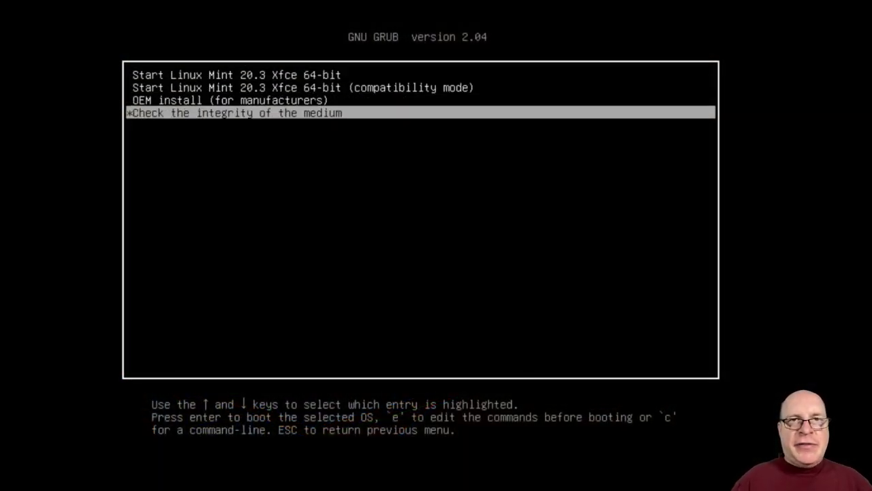
key("Up")
key("Up")
key("Up")
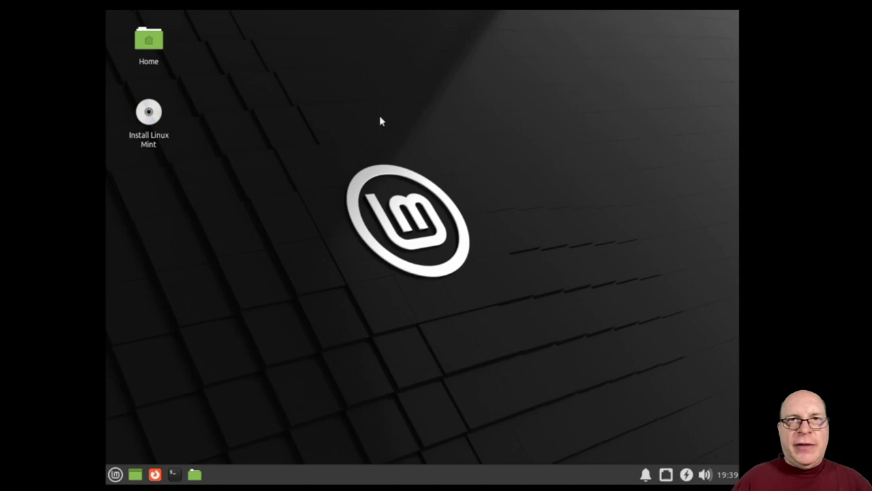
Switch the live desktop's resolution to 1920x1080, keep the configuration, and close Display settings.
left_click(115, 473)
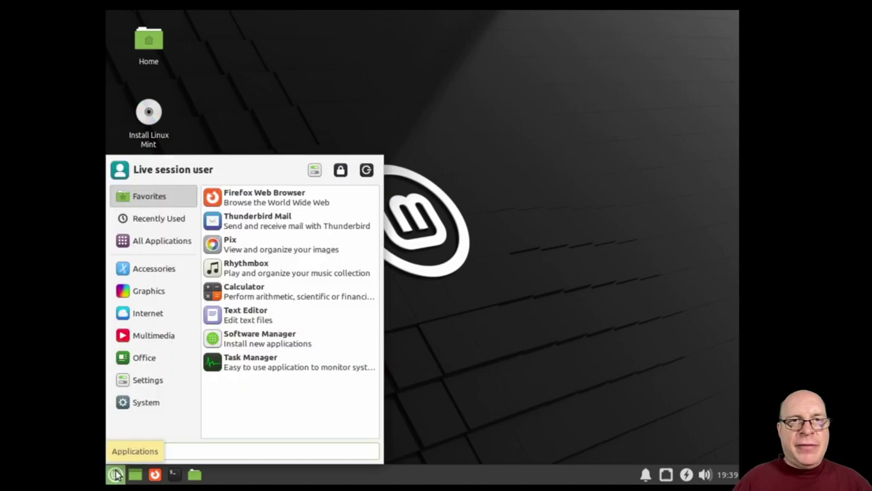
type("display")
key("Return")
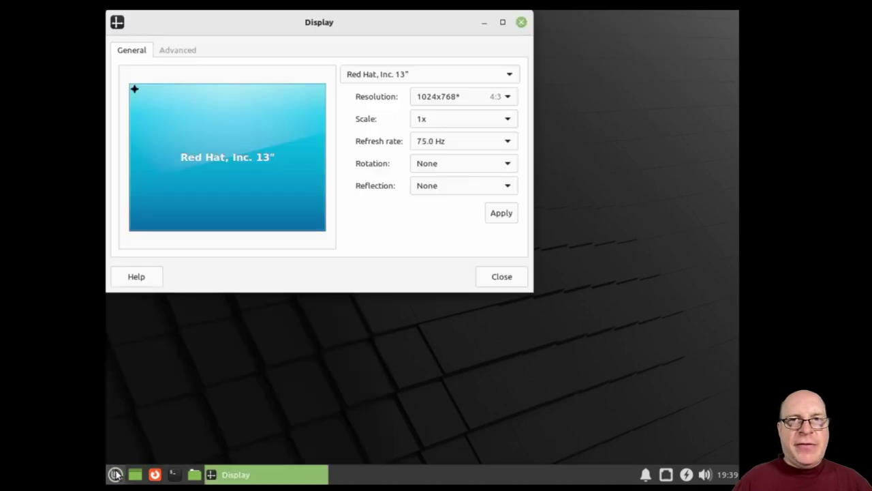
left_click(507, 100)
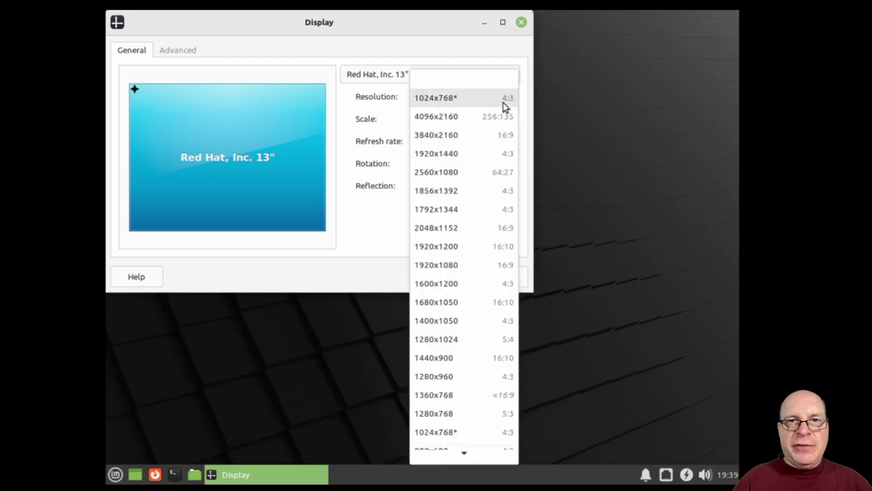
left_click(463, 264)
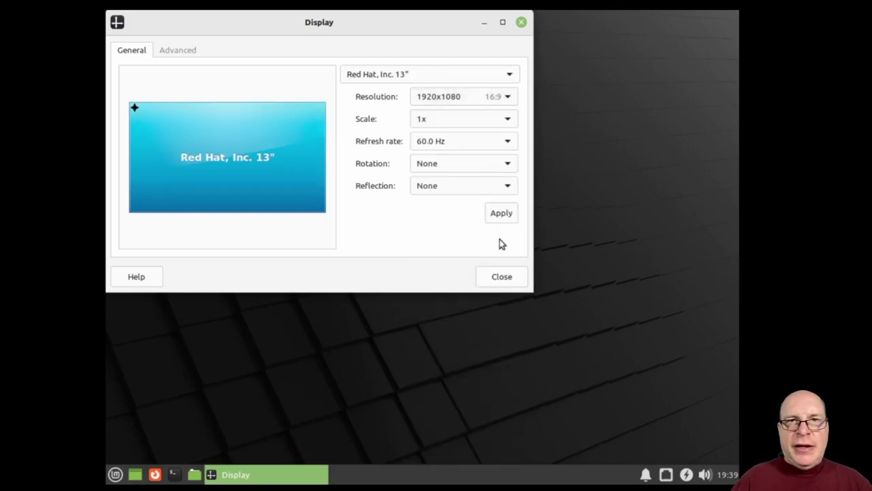
left_click(500, 220)
left_click(230, 218)
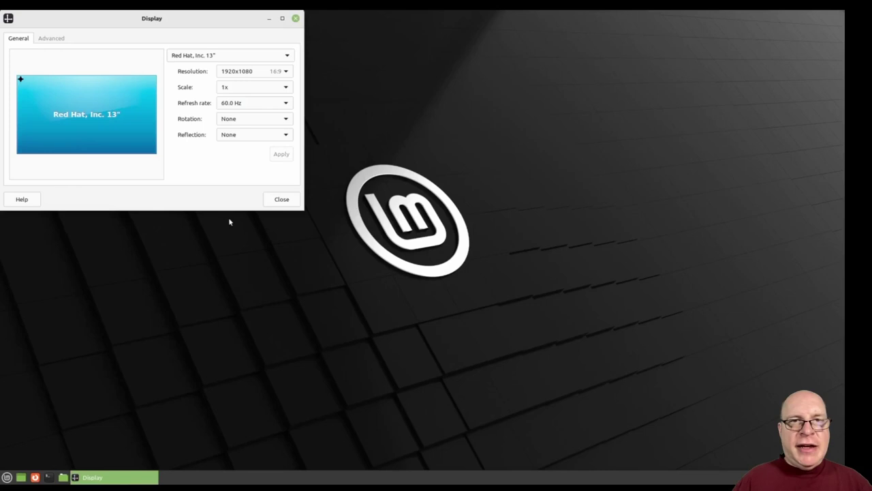
left_click(273, 202)
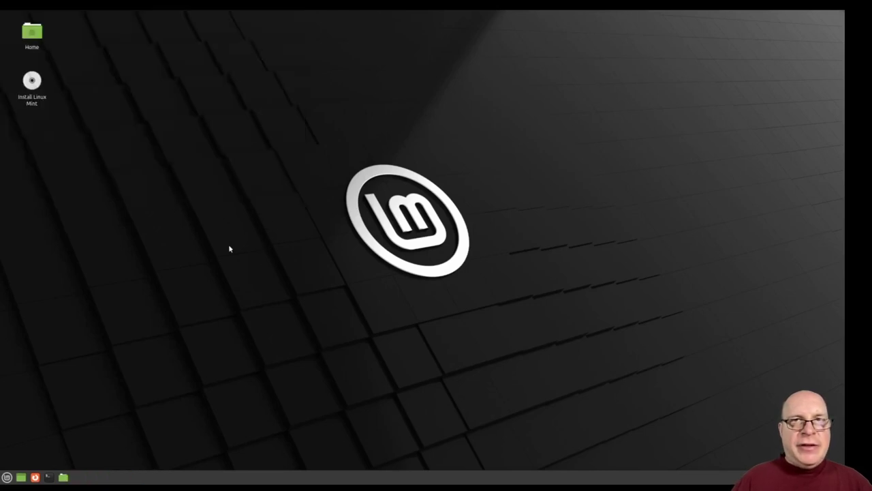
Enter 120 as the Custom DPI on the Appearance Fonts tab and close the window.
left_click(6, 477)
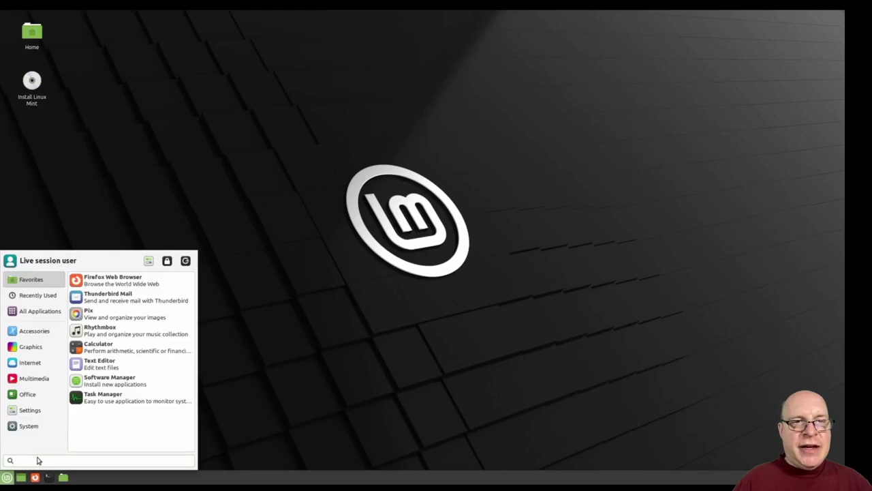
type("appear")
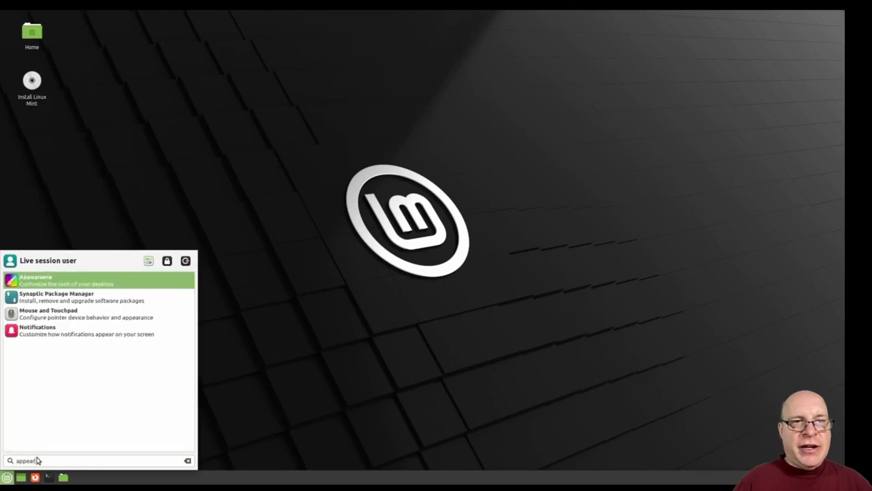
key("Return")
left_click(390, 140)
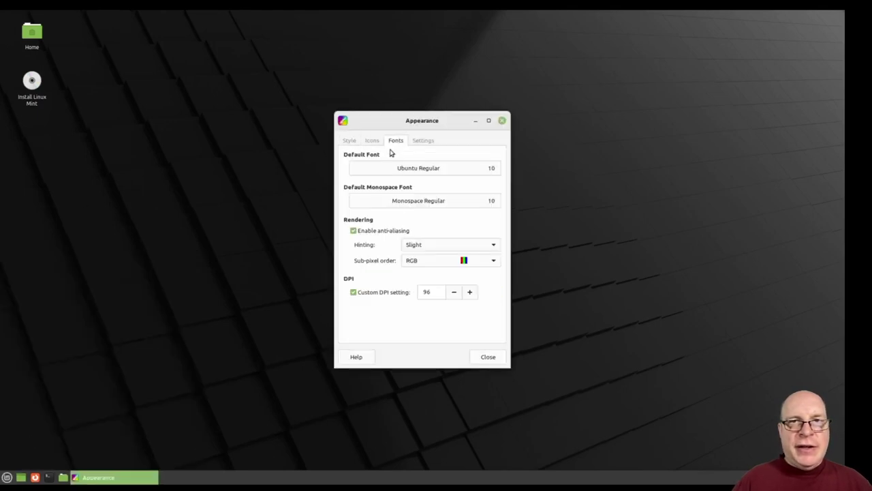
type("120")
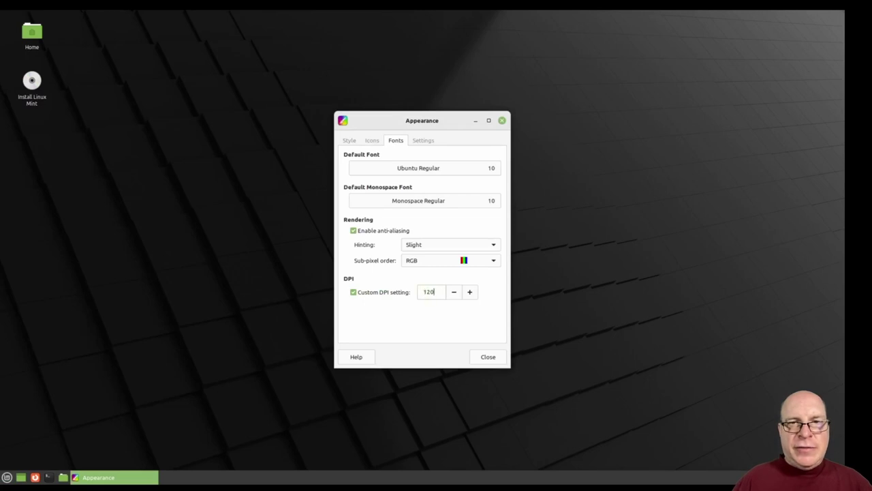
left_click(487, 357)
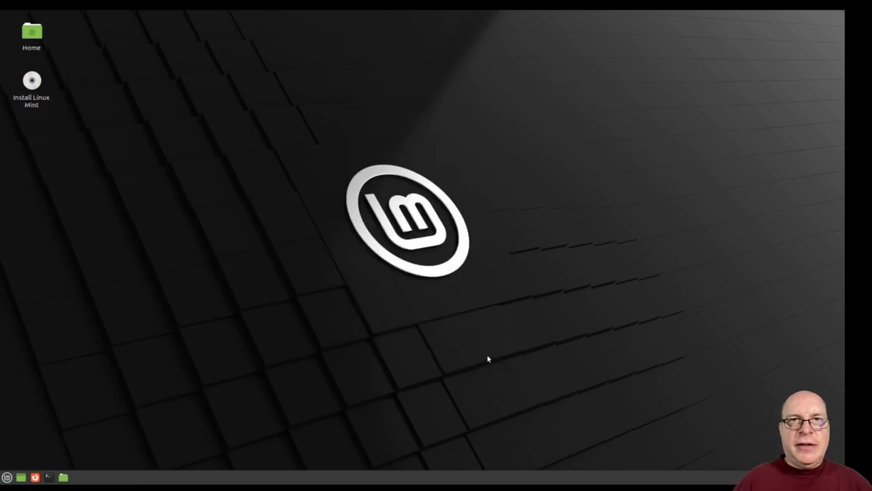
Launch the Linux Mint installer and open its release notes in Firefox at 120% zoom.
double_click(33, 83)
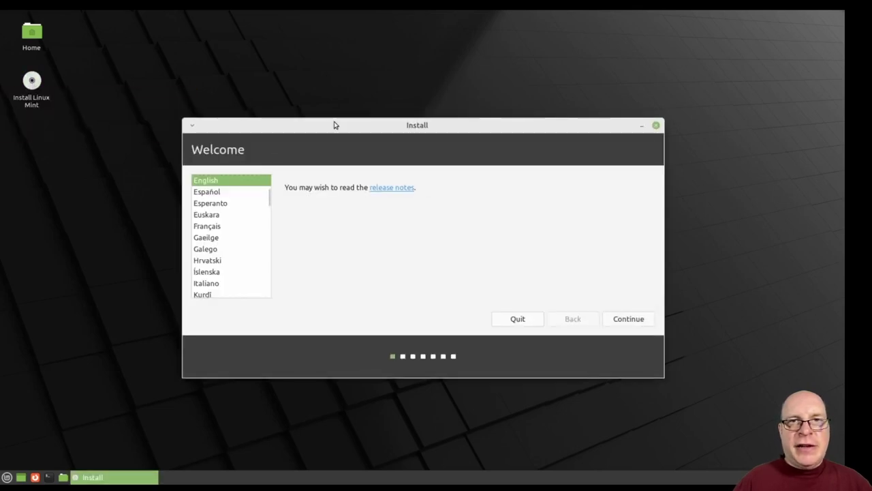
left_click(402, 191)
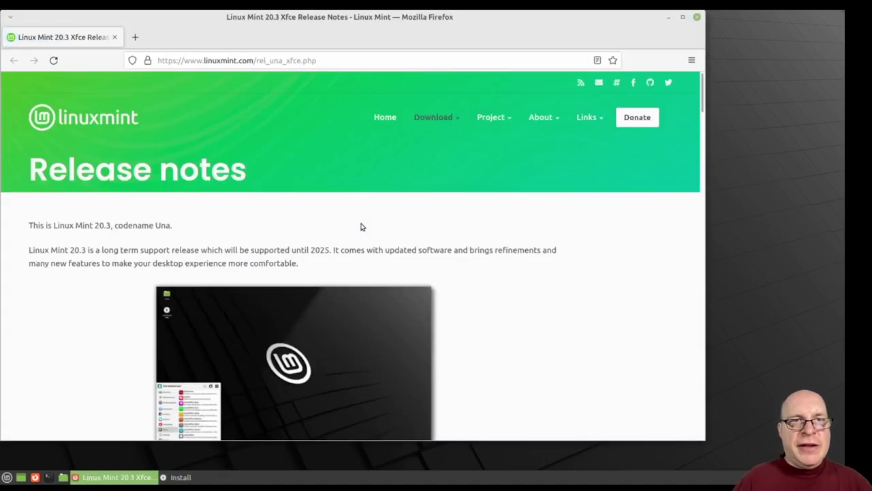
key("ctrl+plus")
key("ctrl+plus")
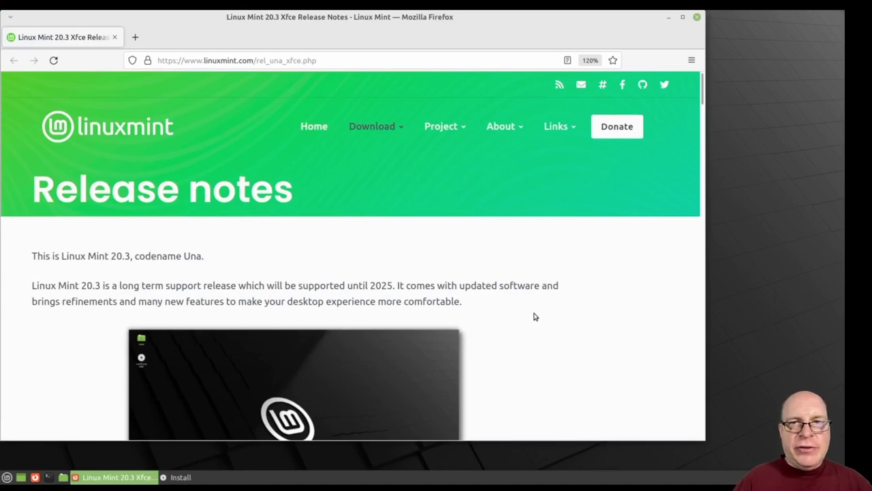
Scroll through the release notes past 'Choosing the right version' to the sponsor footer.
scroll(533, 319, "down", 3)
scroll(533, 319, "down", 3)
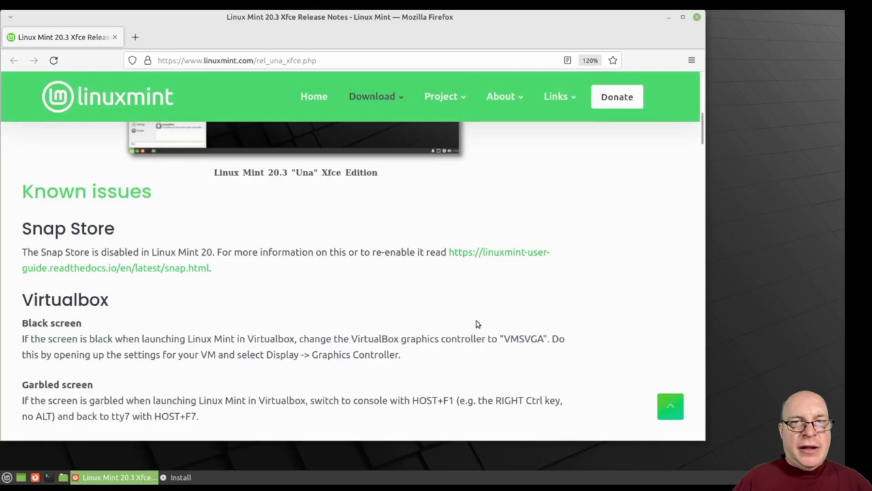
scroll(409, 307, "down", 2)
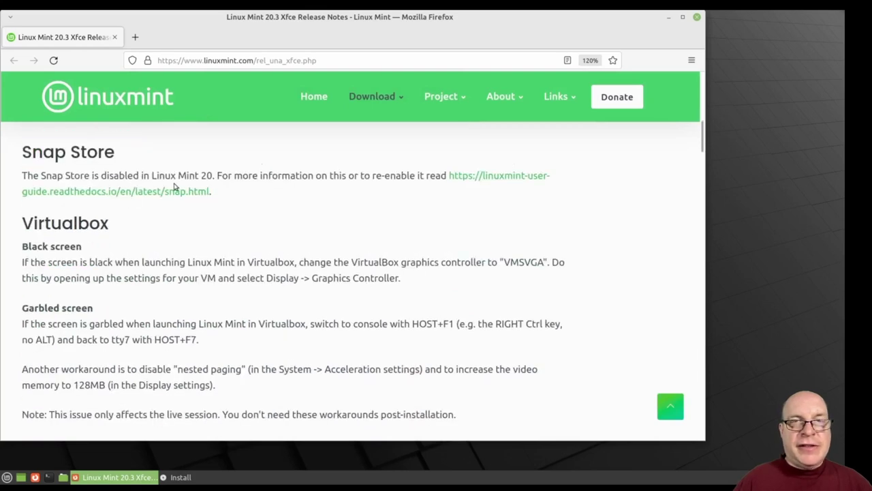
scroll(355, 227, "down", 2)
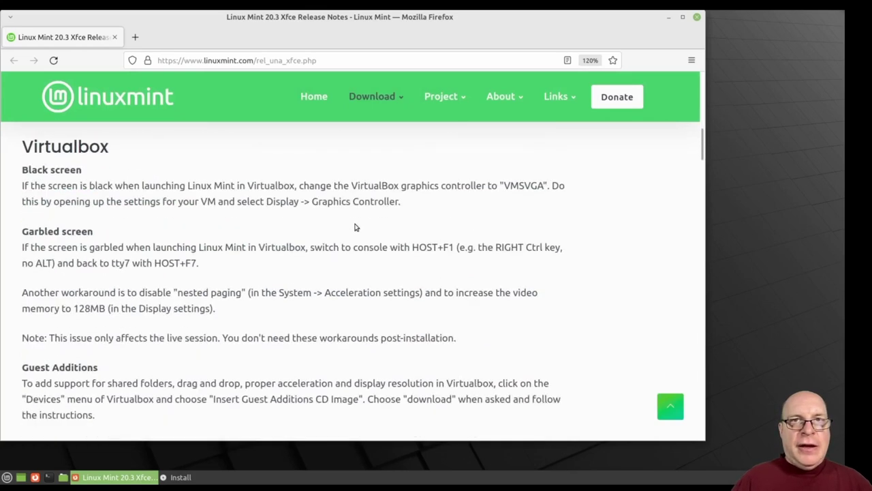
scroll(355, 227, "down", 4)
scroll(368, 227, "down", 2)
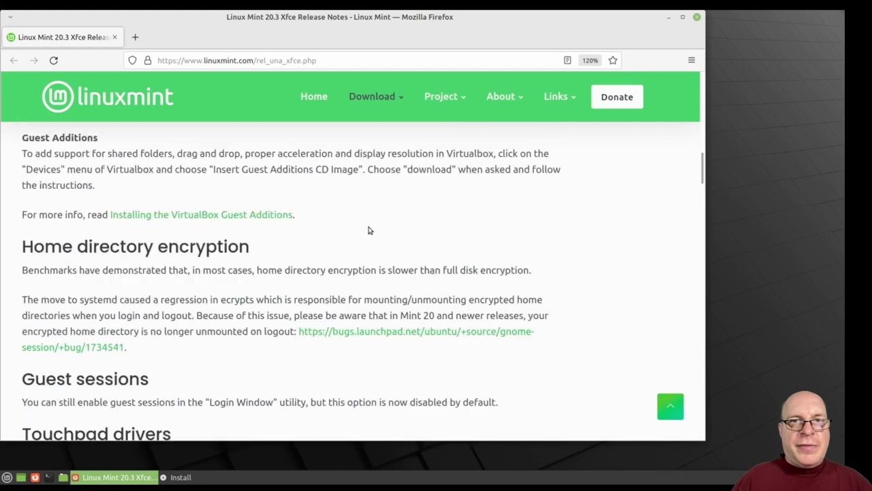
scroll(368, 227, "down", 2)
scroll(368, 227, "down", 2)
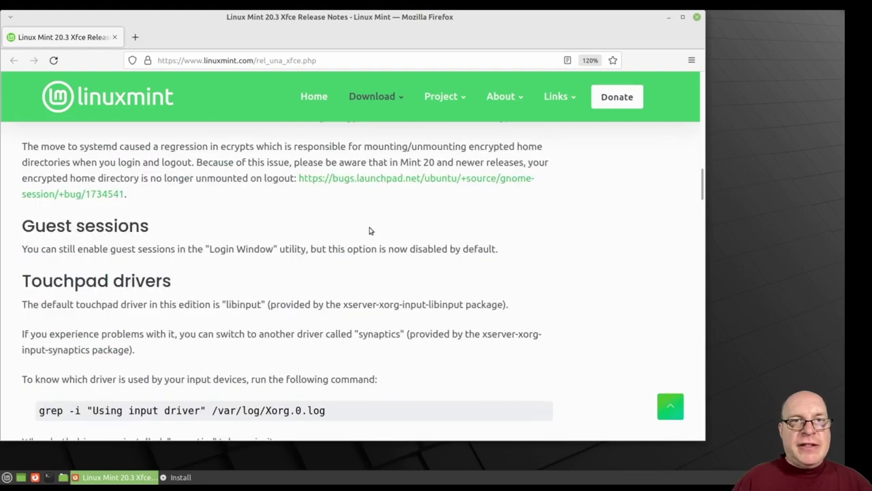
scroll(369, 230, "down", 2)
scroll(370, 231, "down", 2)
scroll(371, 229, "down", 2)
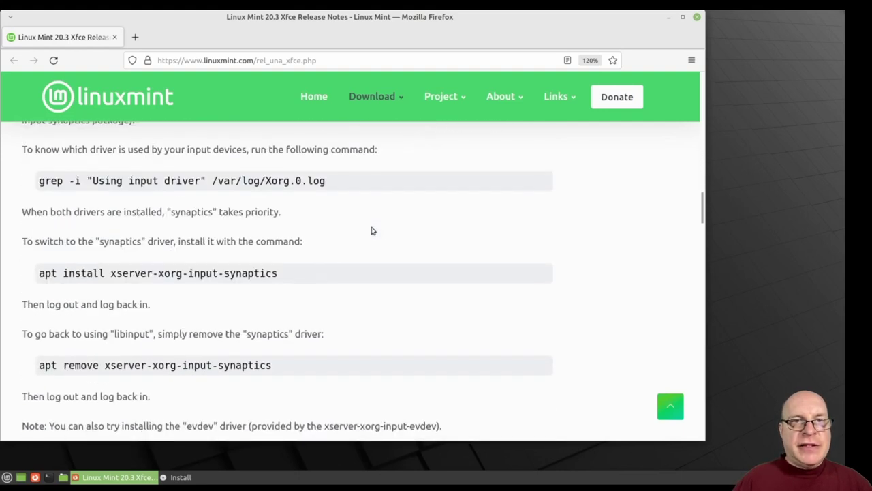
scroll(400, 238, "down", 2)
scroll(400, 237, "down", 2)
scroll(400, 238, "down", 2)
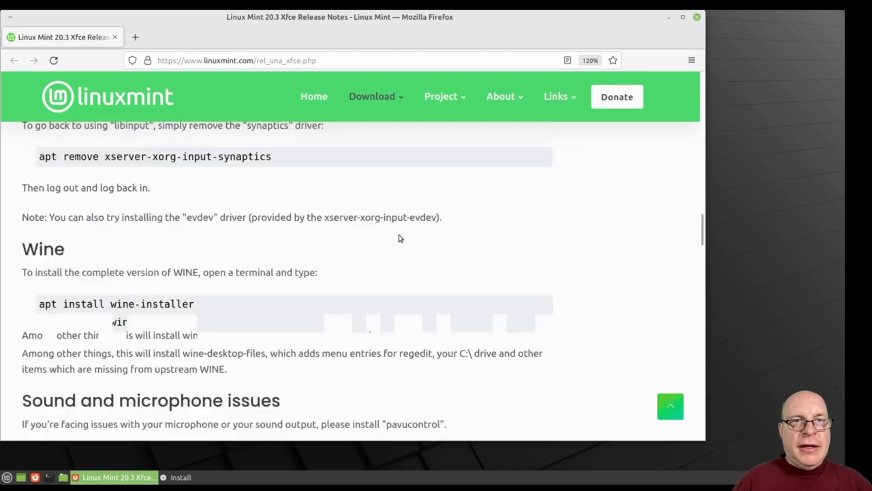
scroll(400, 237, "down", 2)
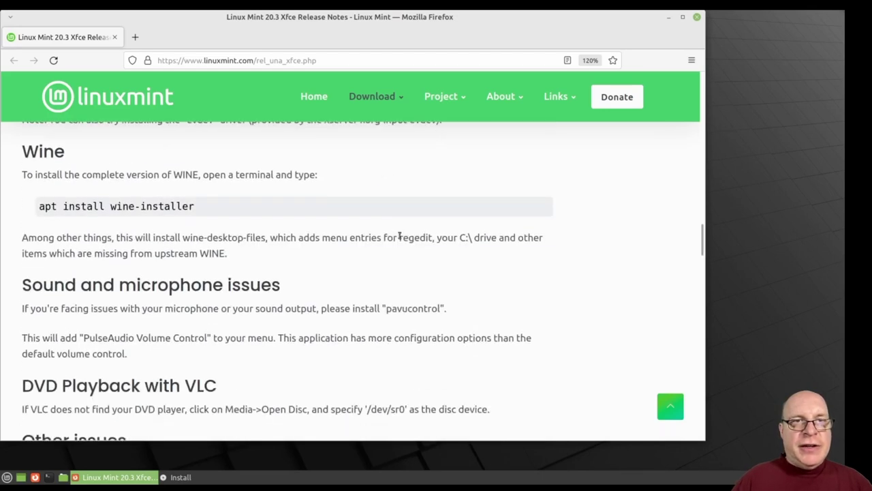
scroll(400, 237, "down", 2)
scroll(400, 238, "down", 2)
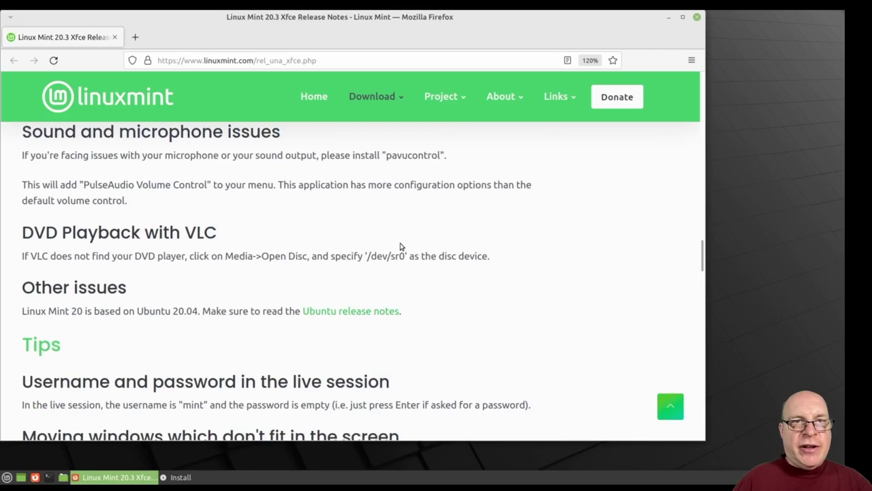
scroll(400, 247, "down", 2)
scroll(400, 246, "down", 2)
scroll(439, 286, "down", 1)
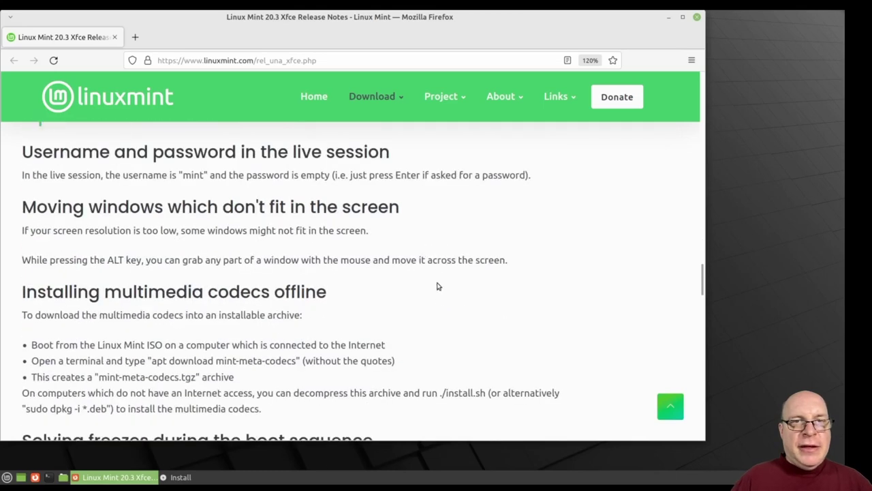
scroll(439, 286, "down", 1)
scroll(440, 289, "down", 1)
scroll(442, 295, "down", 1)
scroll(441, 295, "down", 2)
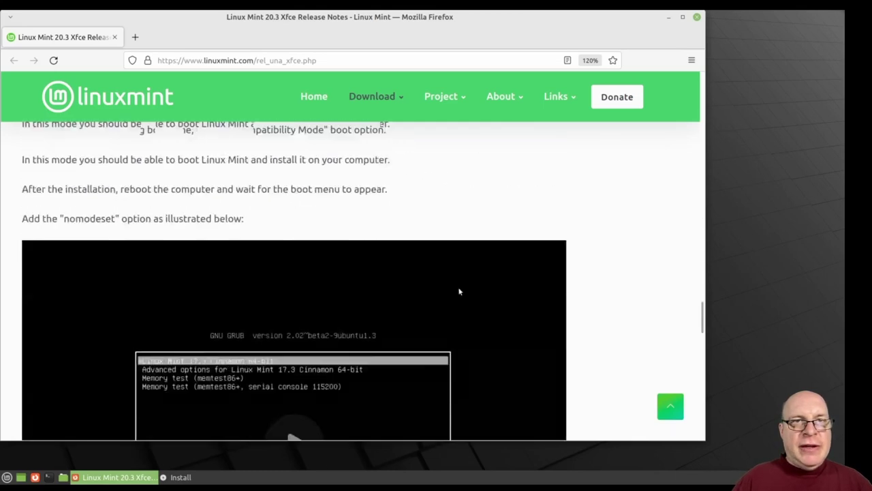
scroll(460, 291, "down", 2)
scroll(529, 295, "down", 2)
scroll(529, 296, "down", 1)
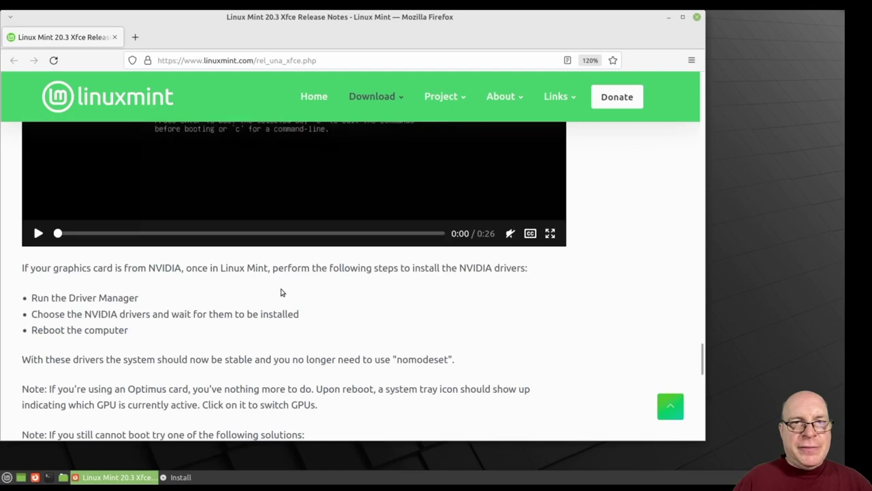
scroll(280, 291, "down", 2)
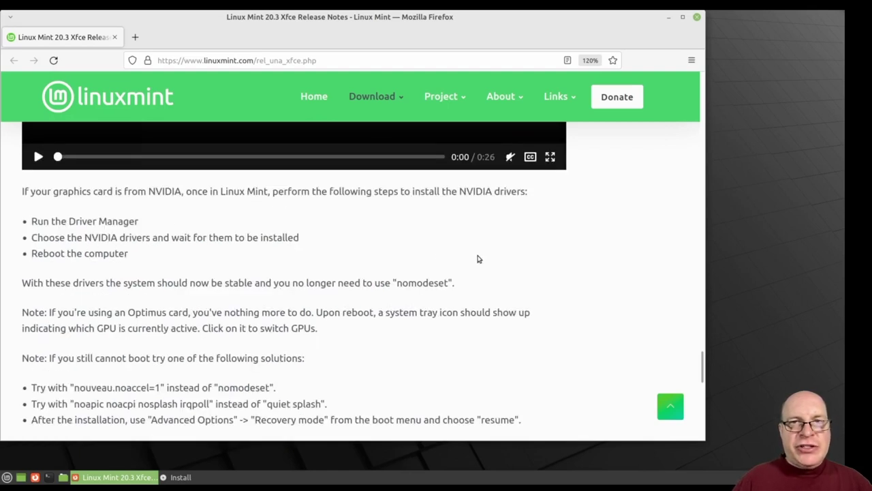
scroll(478, 259, "down", 2)
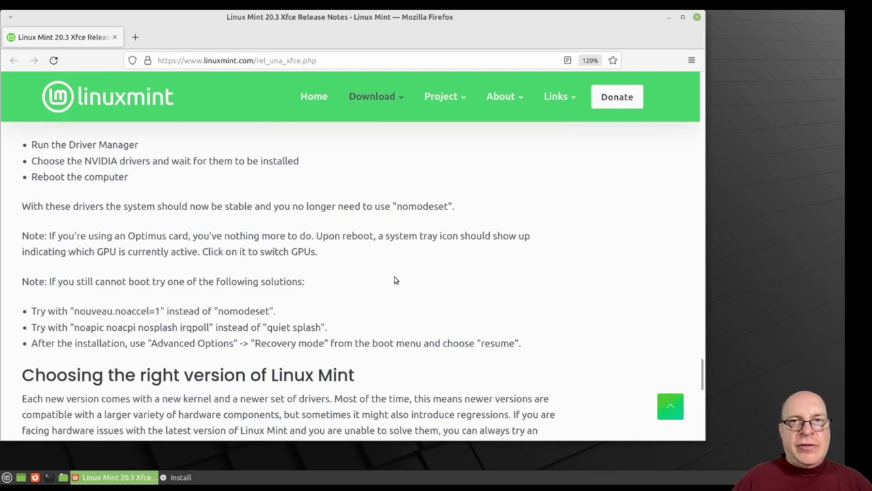
scroll(401, 280, "down", 2)
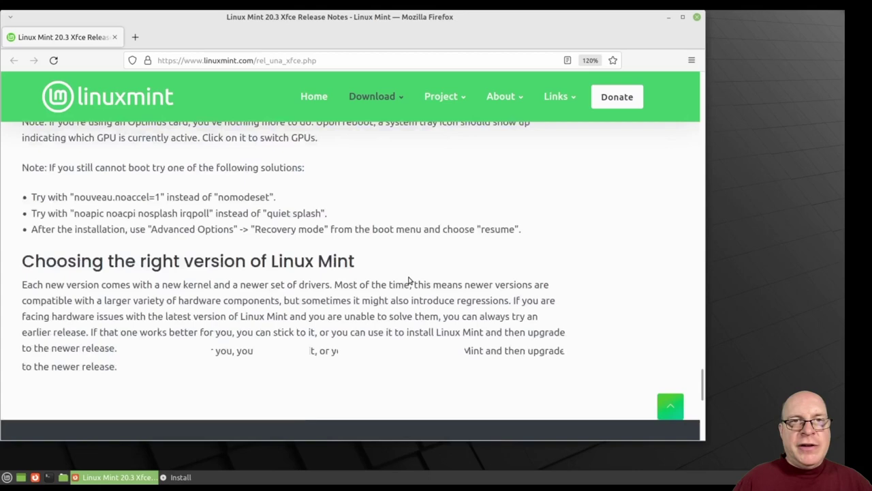
scroll(397, 274, "down", 2)
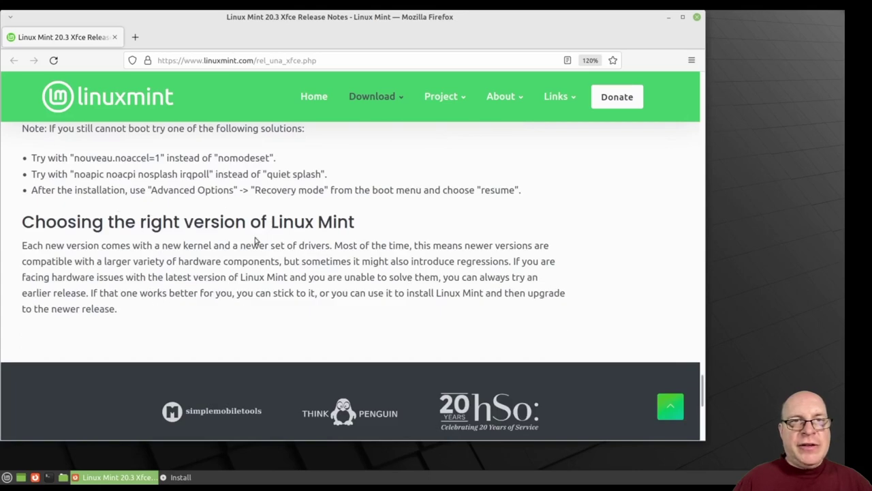
scroll(530, 244, "down", 2)
scroll(543, 245, "down", 1)
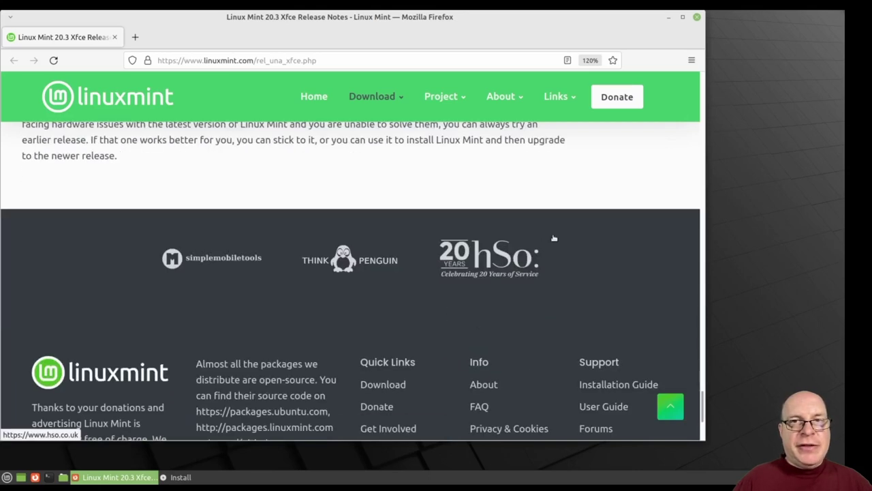
scroll(552, 238, "up", 2)
scroll(563, 230, "up", 3)
Close the release notes, keep English and the English (US) keyboard, and opt into multimedia codecs.
left_click(697, 17)
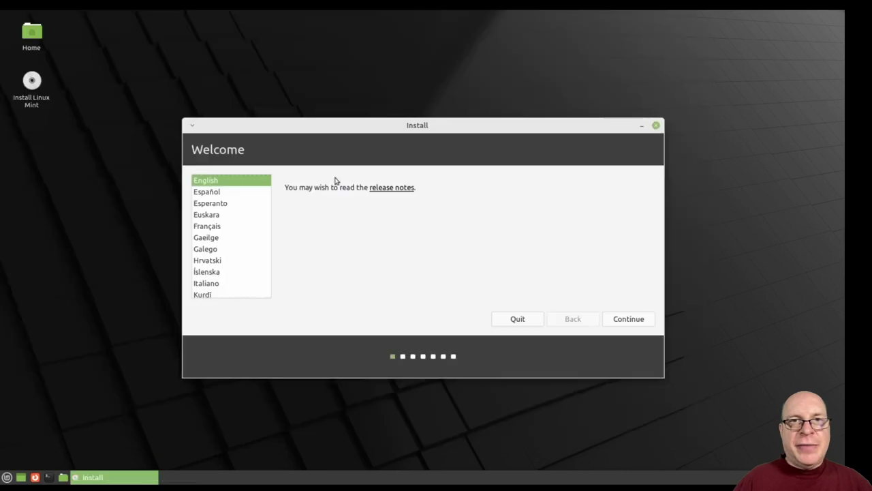
left_click(620, 319)
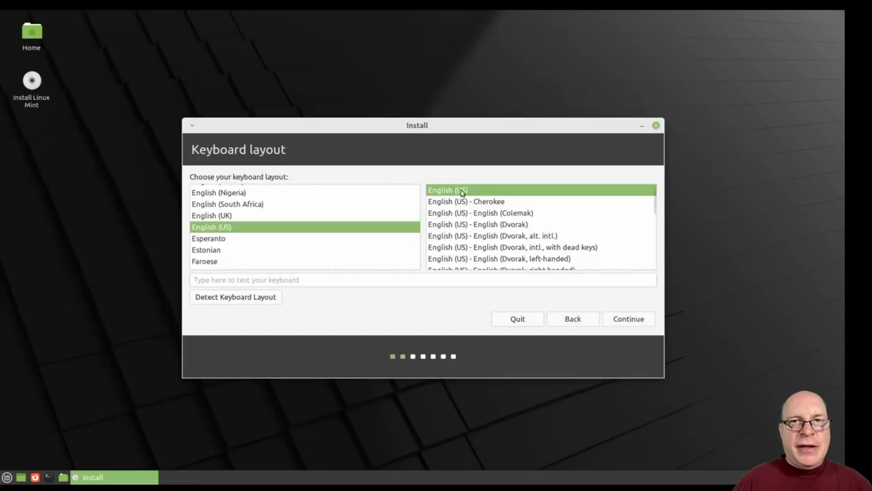
left_click(625, 319)
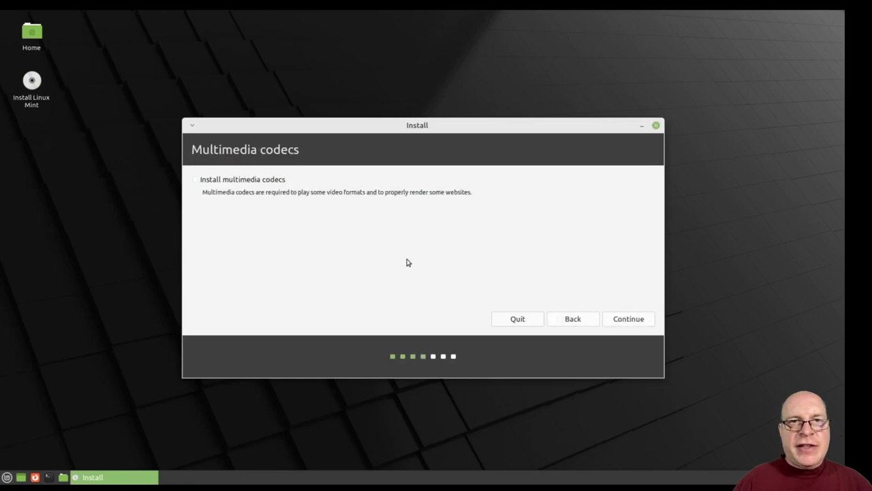
left_click(195, 180)
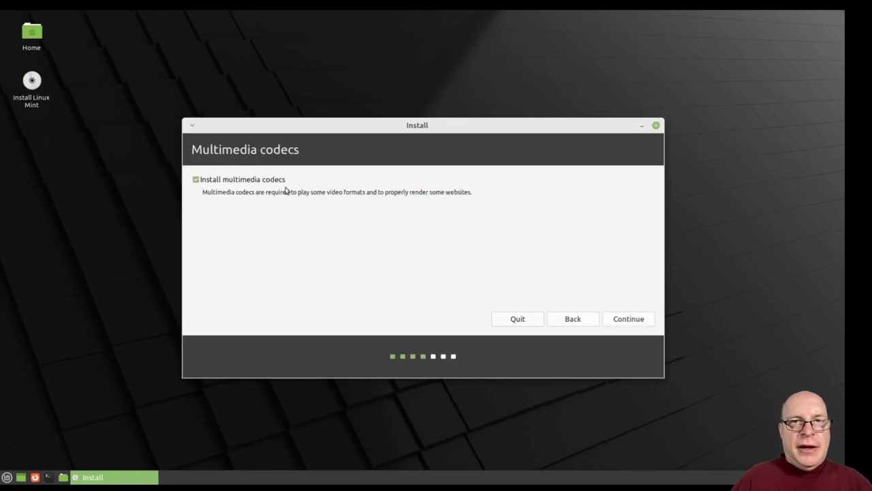
left_click(626, 318)
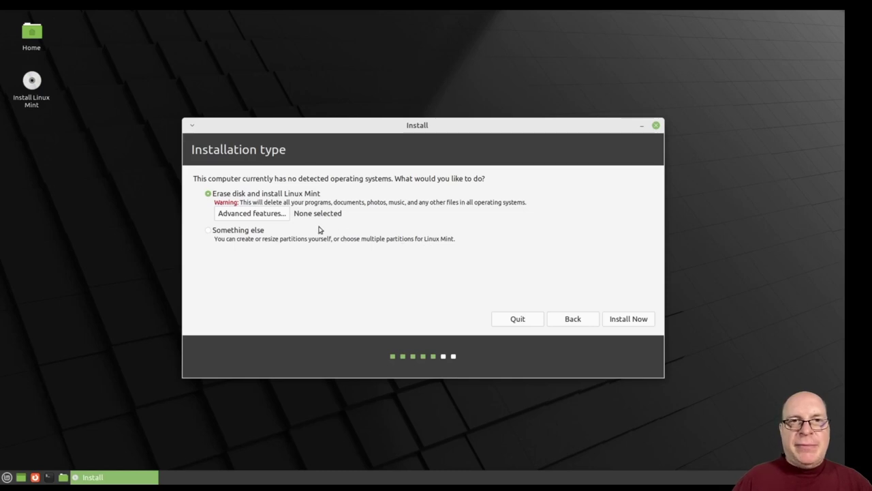
Leave advanced features off and start the erase-disk install, reviewing the ESP and ext4 partition changes.
left_click(253, 216)
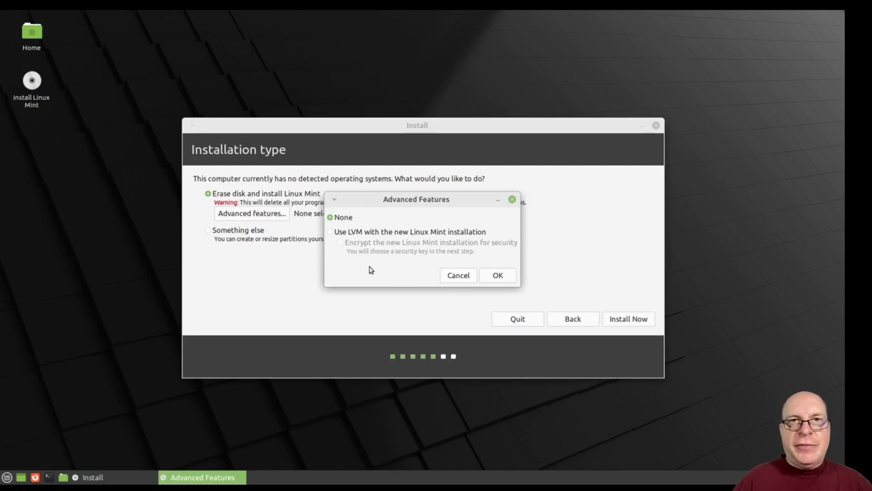
left_click(458, 275)
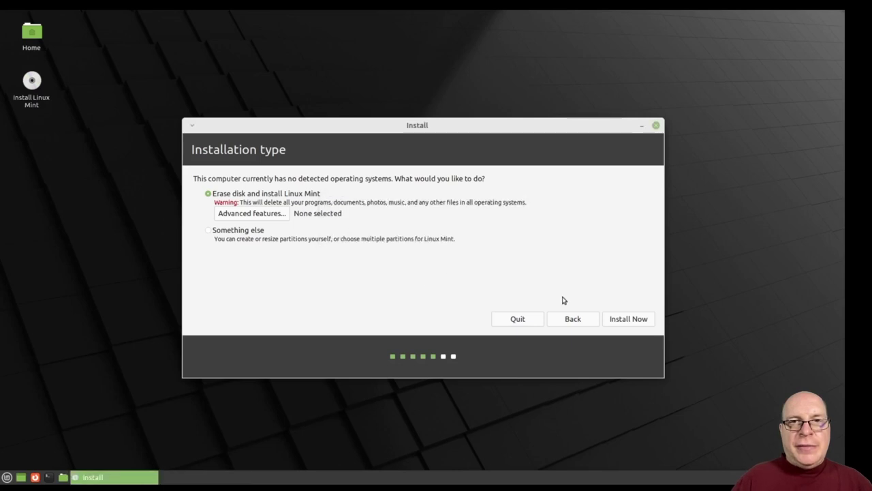
left_click(631, 322)
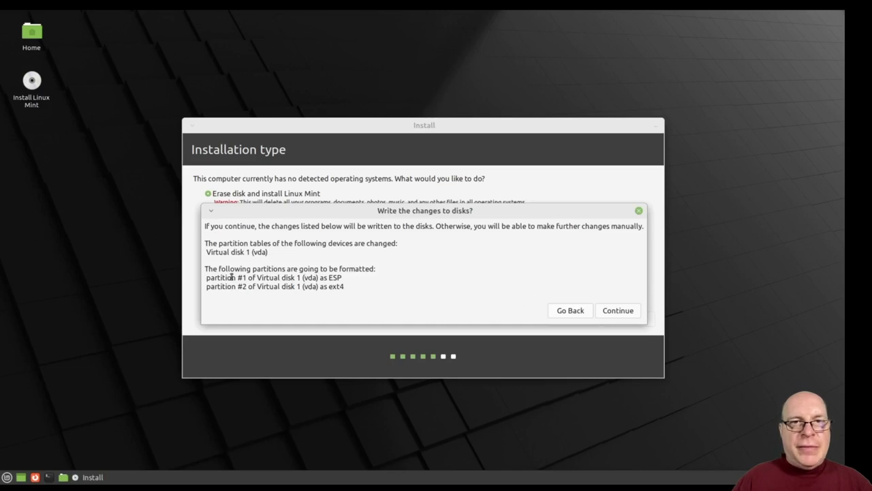
left_click_drag(324, 278, 331, 278)
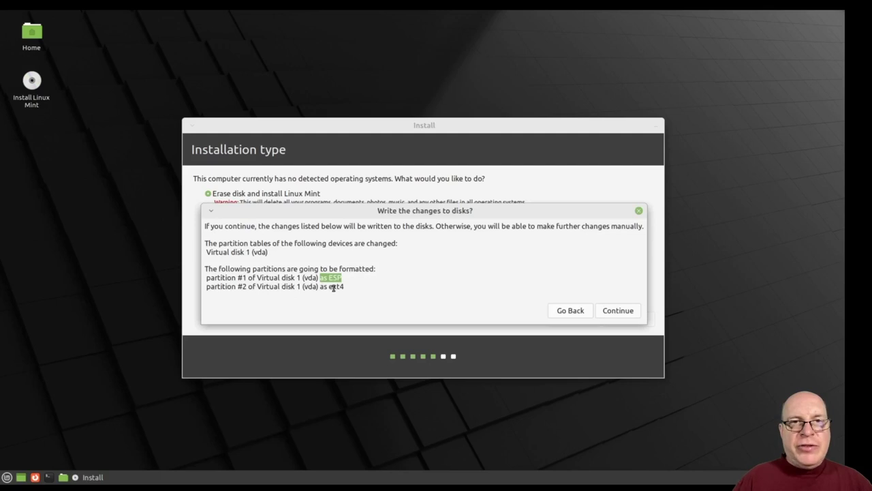
double_click(333, 287)
left_click(389, 298)
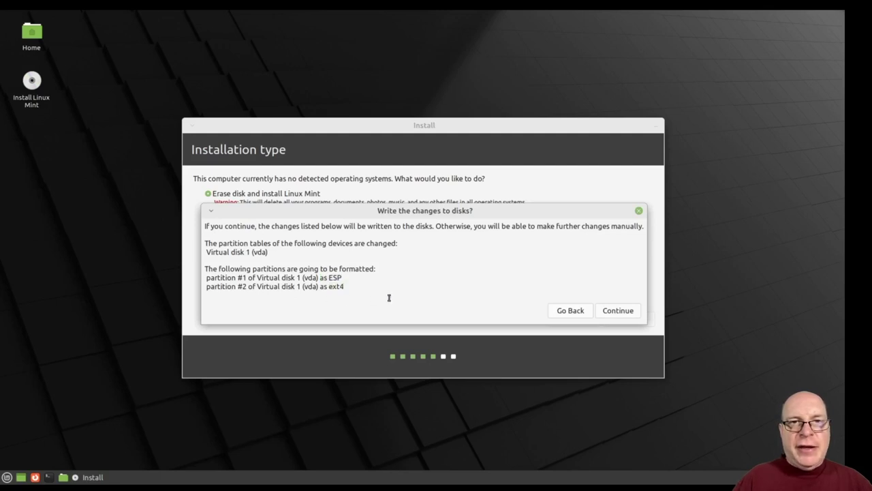
Confirm the disk changes, accept the Los Angeles time zone, and enter name, computer name and password.
left_click(609, 311)
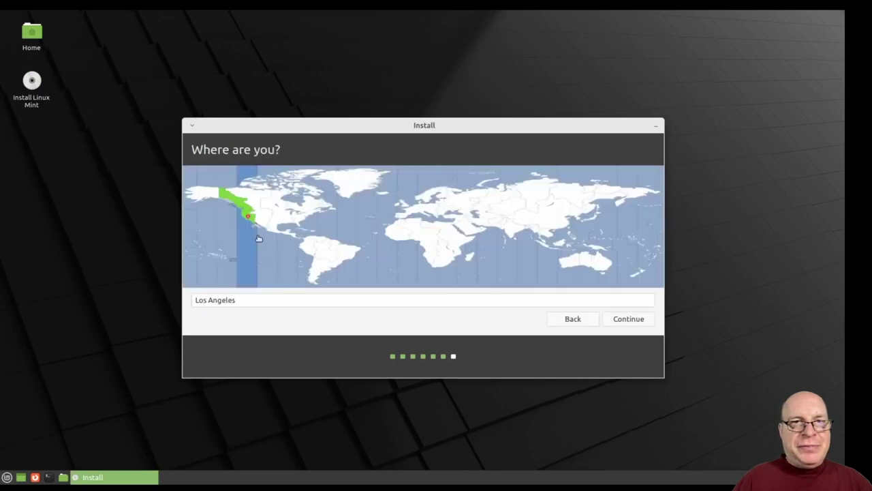
left_click(625, 321)
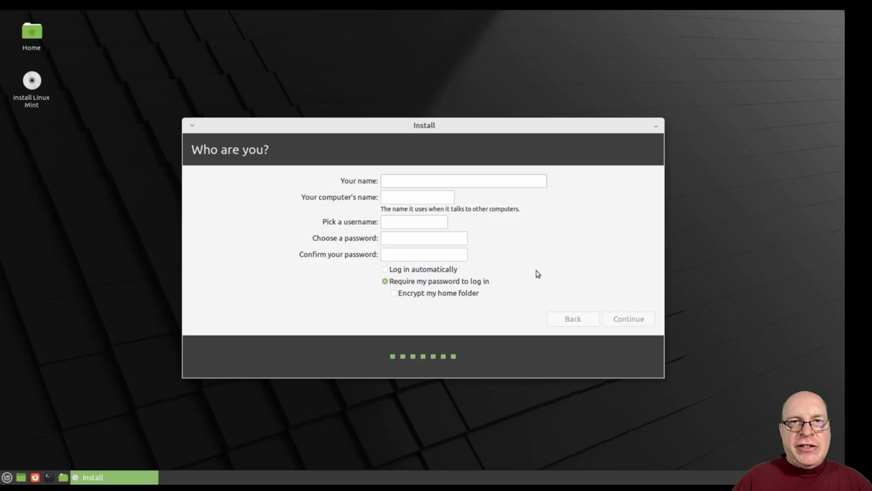
type("stephen")
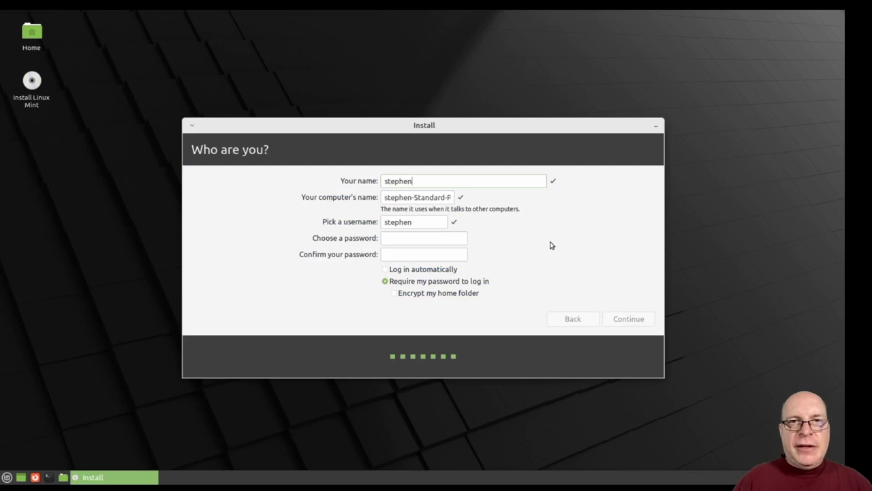
key("Tab")
type("o")
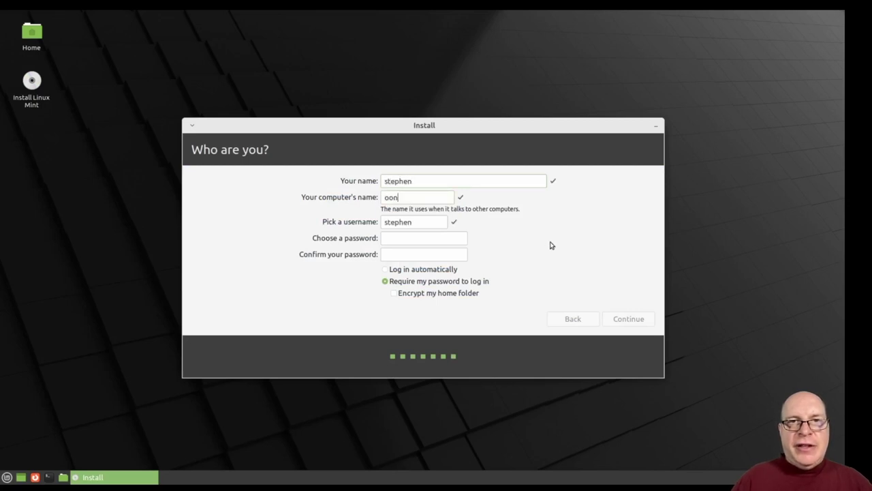
key("Tab")
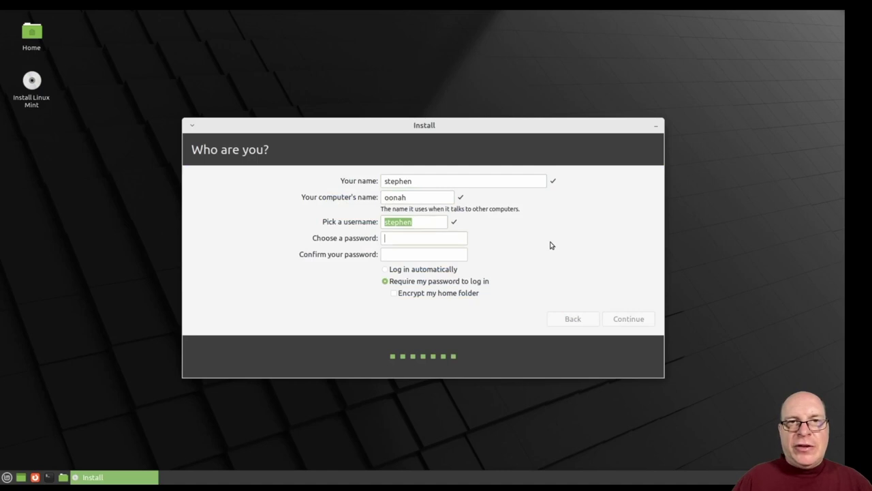
type("*********")
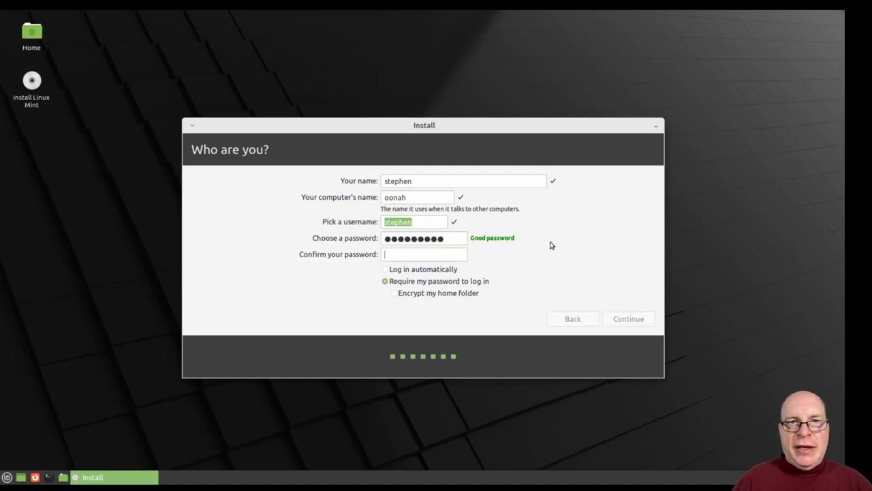
type("********")
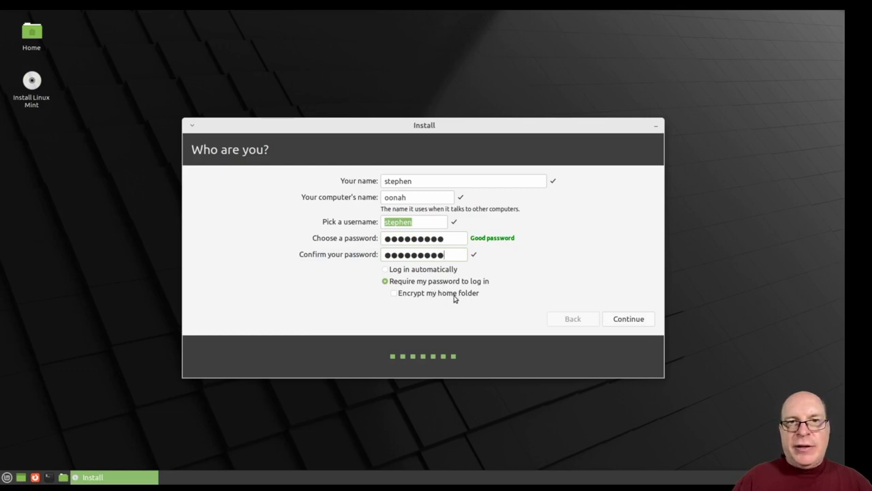
Finish the account step, let installation complete, and reboot after removing the installation medium.
left_click(628, 321)
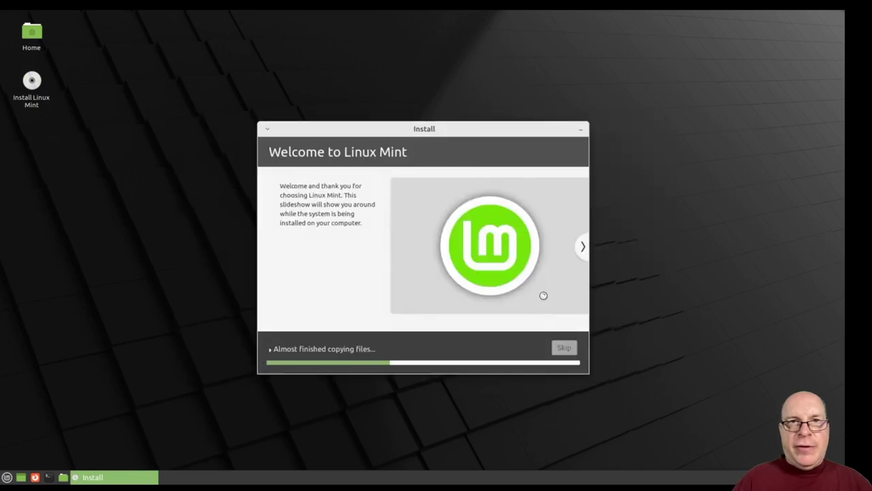
left_click(700, 296)
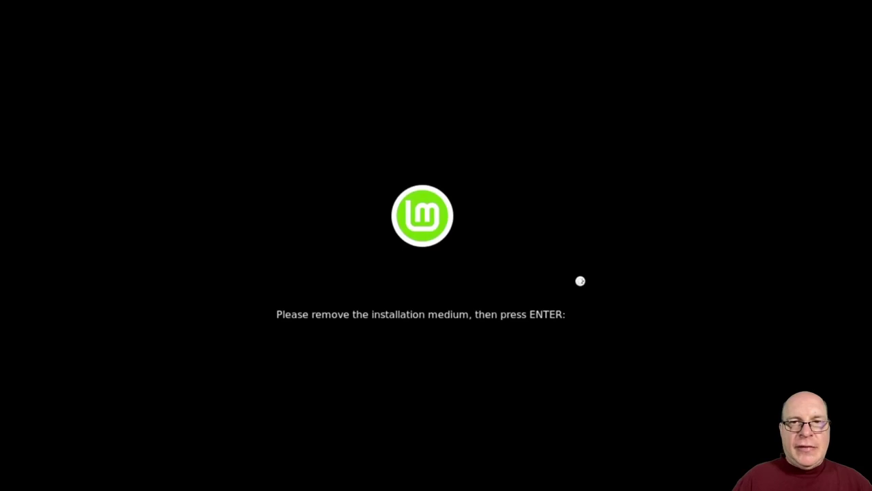
key("Return")
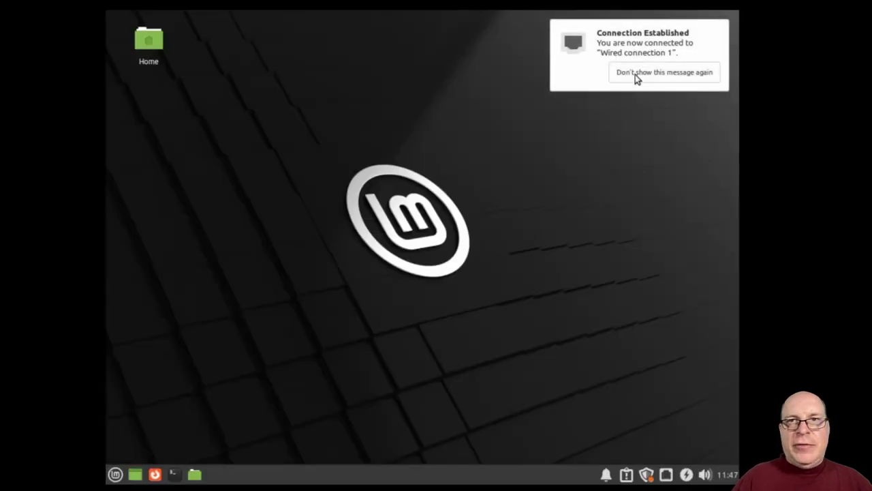
Dismiss the connection notice and set the installed system's resolution to 1920x1080.
left_click(635, 74)
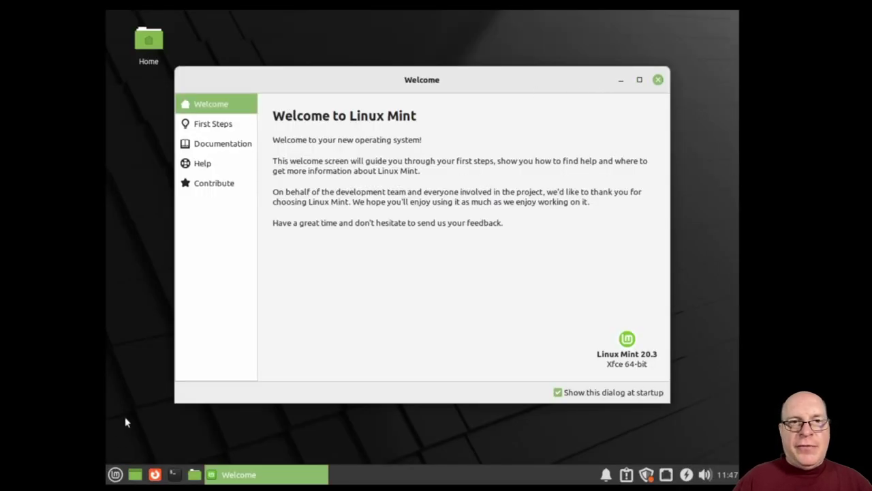
left_click(114, 474)
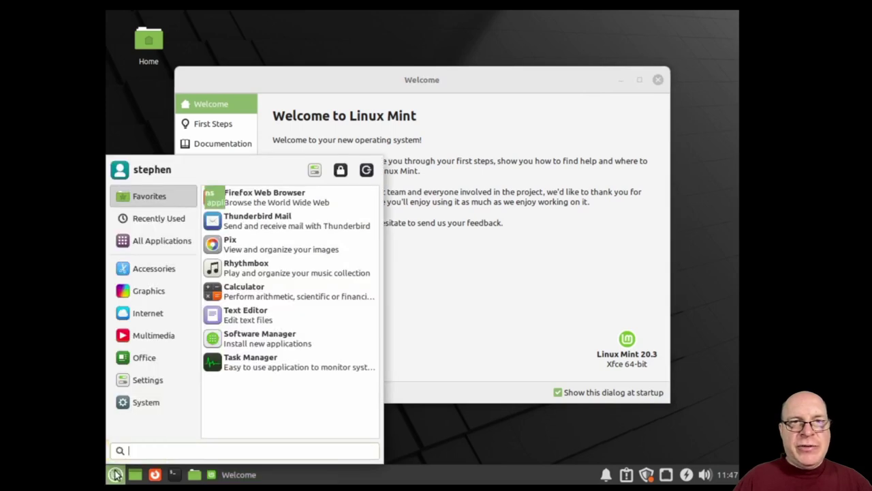
type("display")
key("Return")
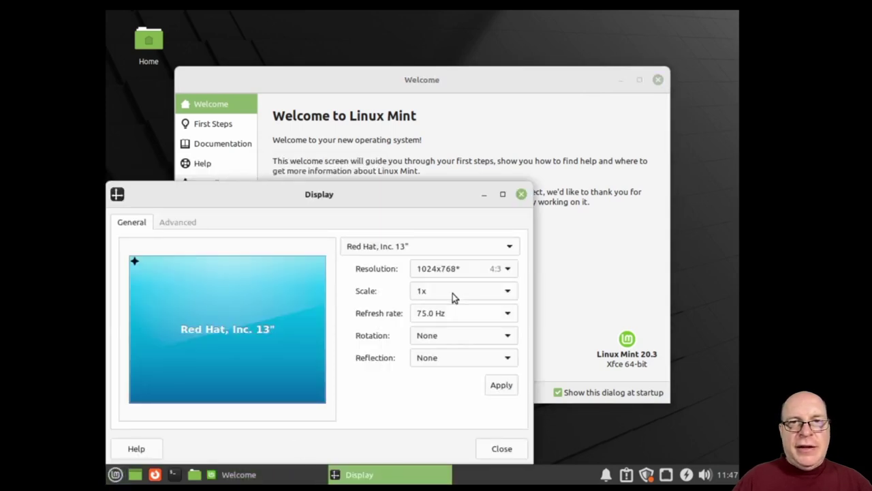
left_click(465, 271)
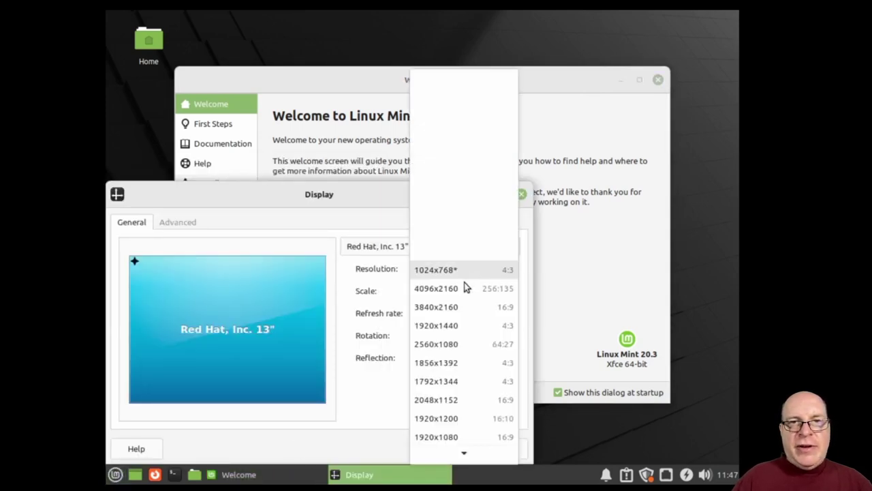
left_click(447, 437)
left_click(501, 387)
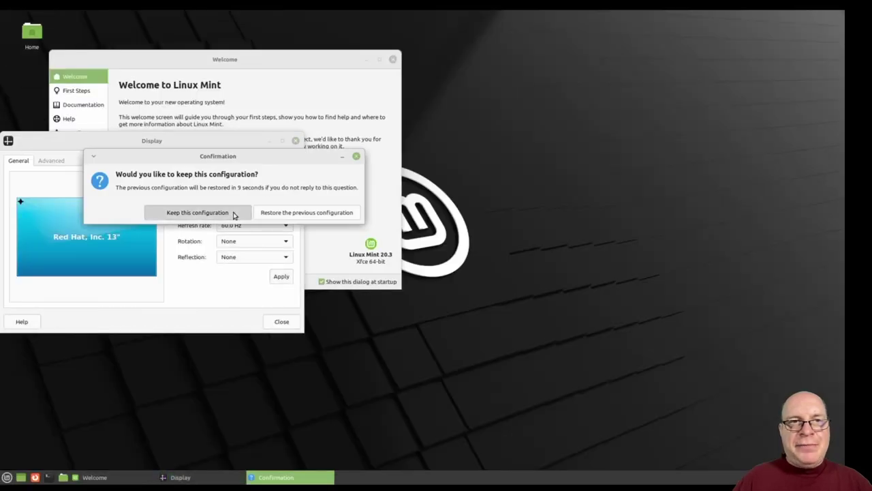
left_click(233, 212)
left_click(278, 322)
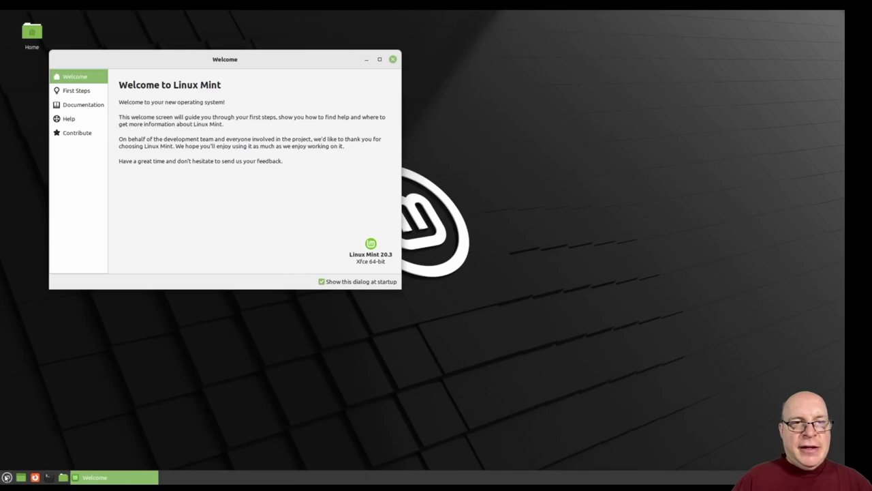
Set the Custom DPI to 120 in Appearance, close it, and move the Welcome window to the centre.
left_click(6, 477)
type("appe")
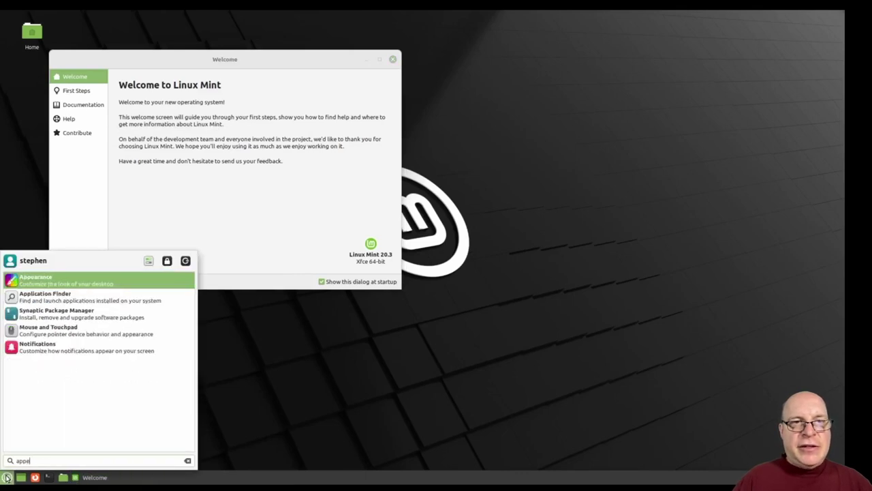
key("Return")
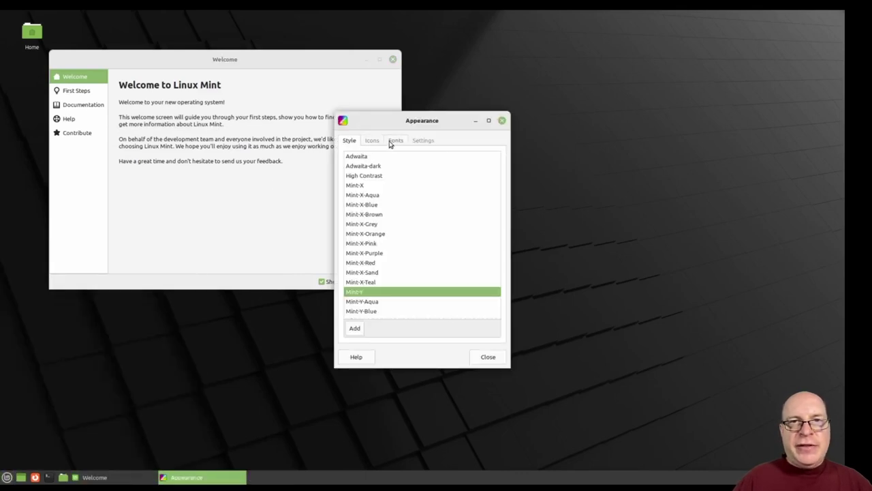
left_click(393, 141)
double_click(432, 293)
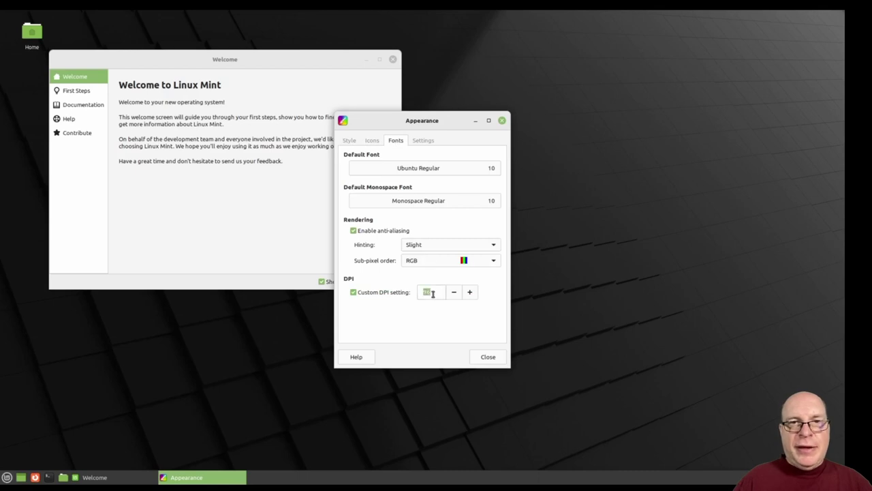
type("120")
key("Return")
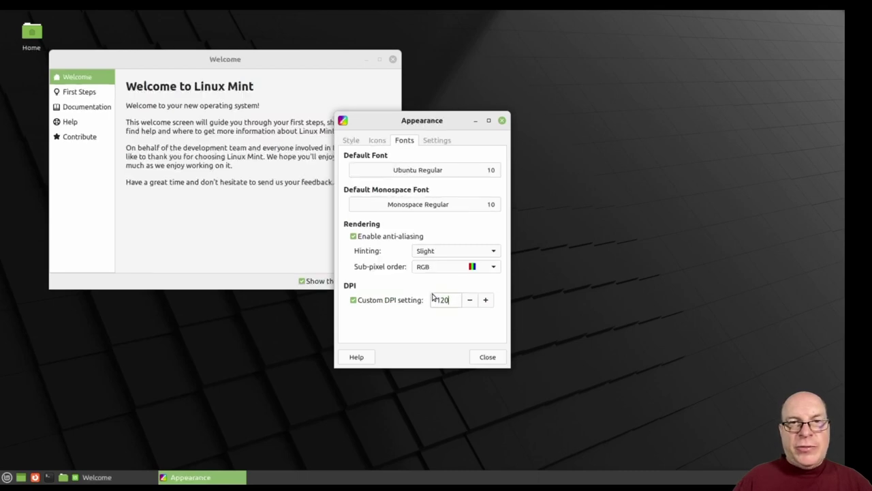
left_click(488, 357)
mouse_move(227, 57)
left_mouse_down()
mouse_move(395, 53)
mouse_move(446, 32)
left_mouse_up()
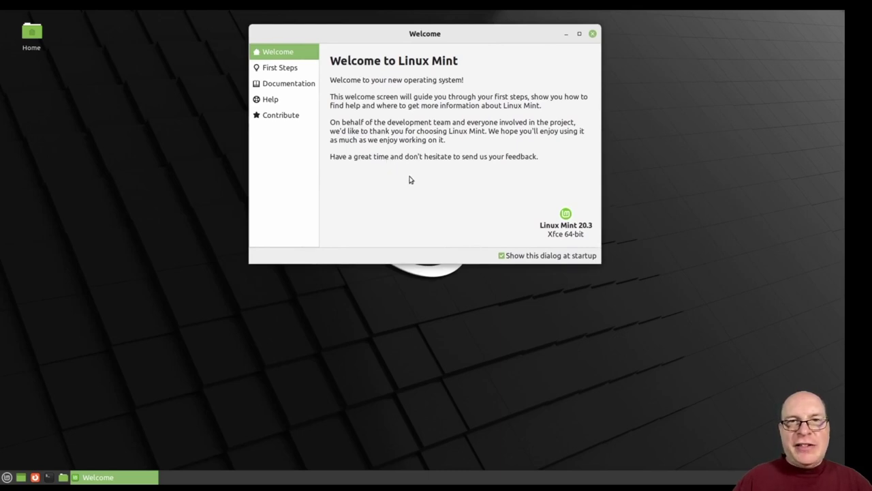
Disable the welcome screen at startup, then choose the green accent and dark theme in First Steps.
left_click(502, 255)
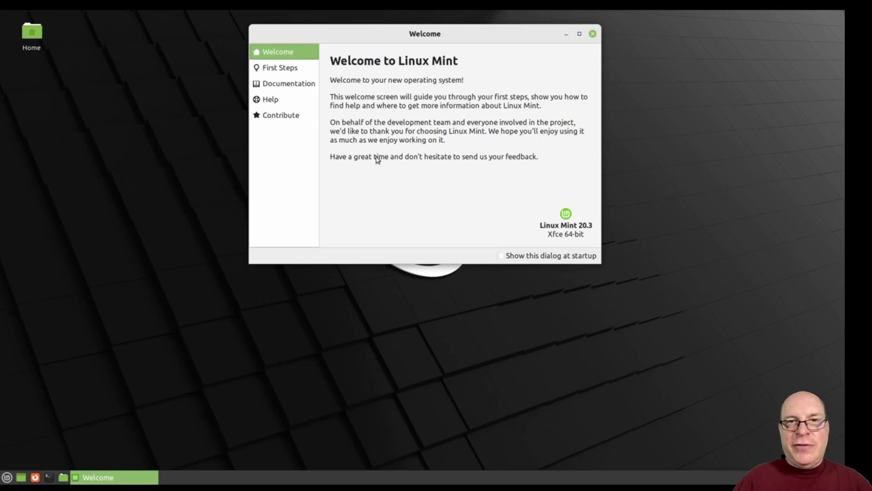
left_click(283, 71)
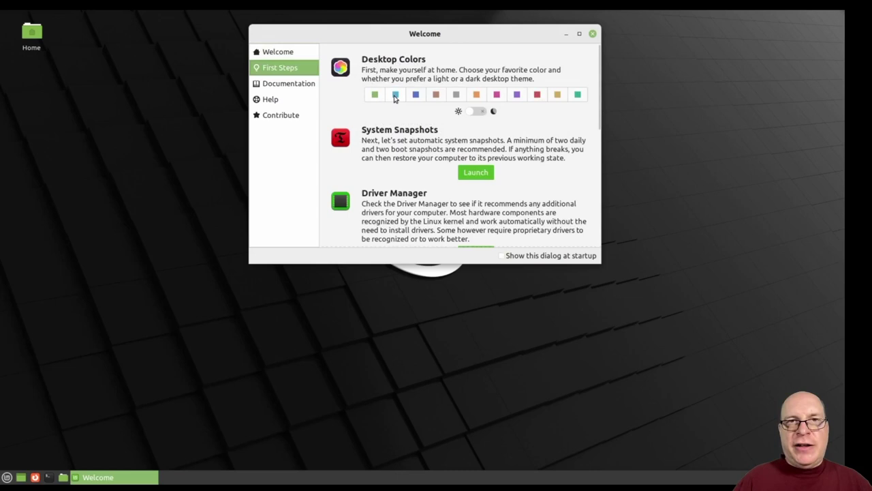
left_click(395, 94)
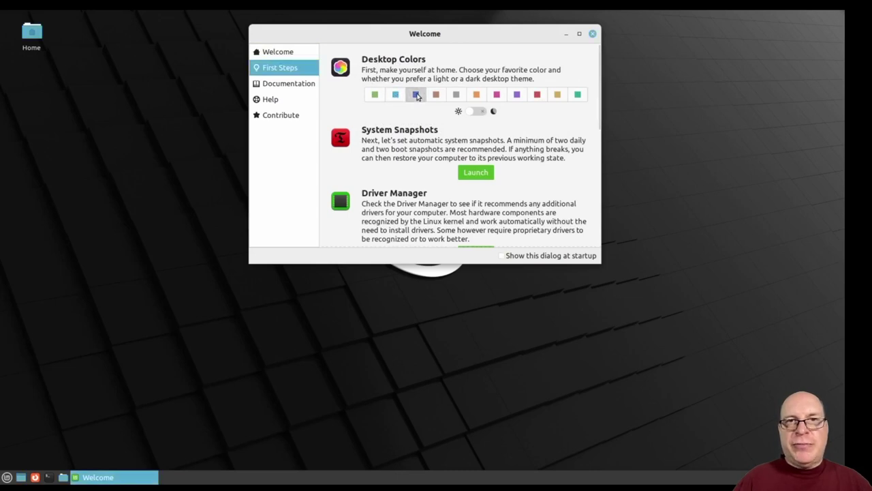
left_click(415, 94)
left_click(455, 94)
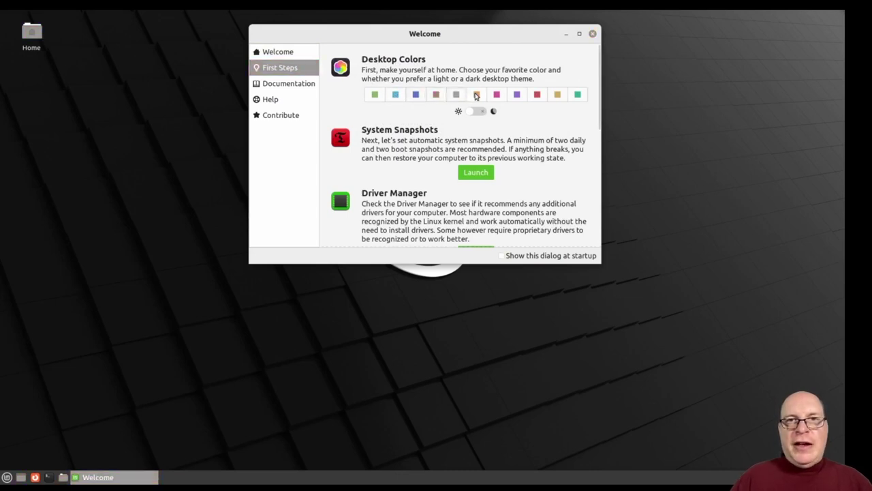
left_click(476, 94)
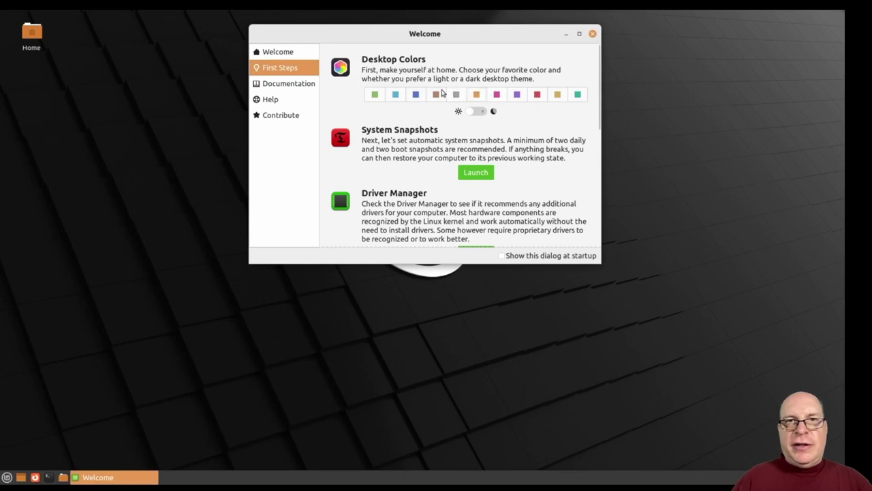
left_click(375, 94)
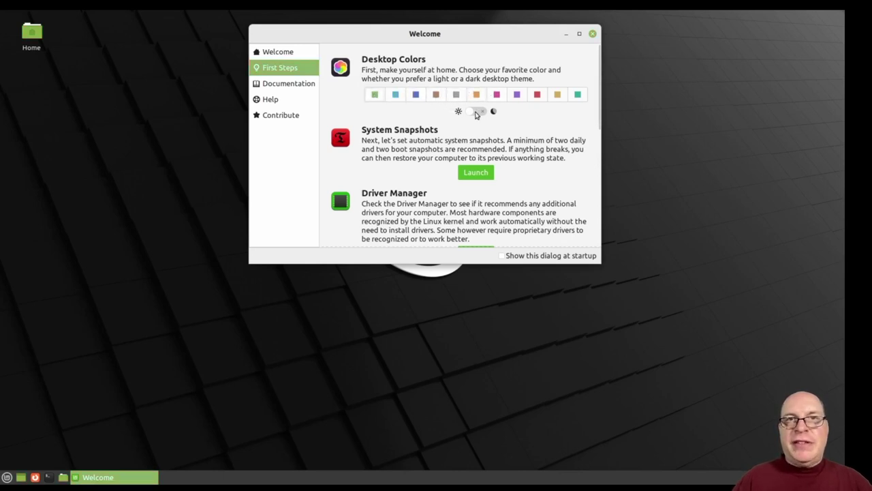
left_click(476, 112)
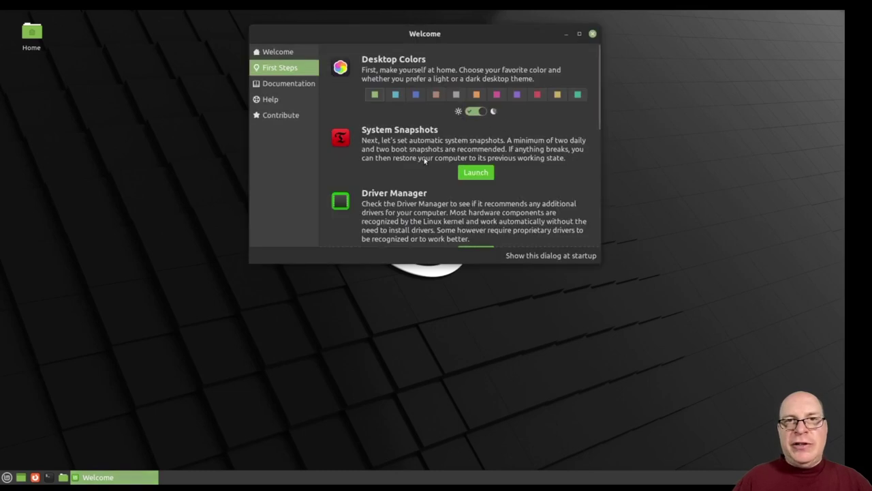
Authorise Timeshift and configure RSYNC snapshots on vda2 with daily schedule levels.
left_click(477, 173)
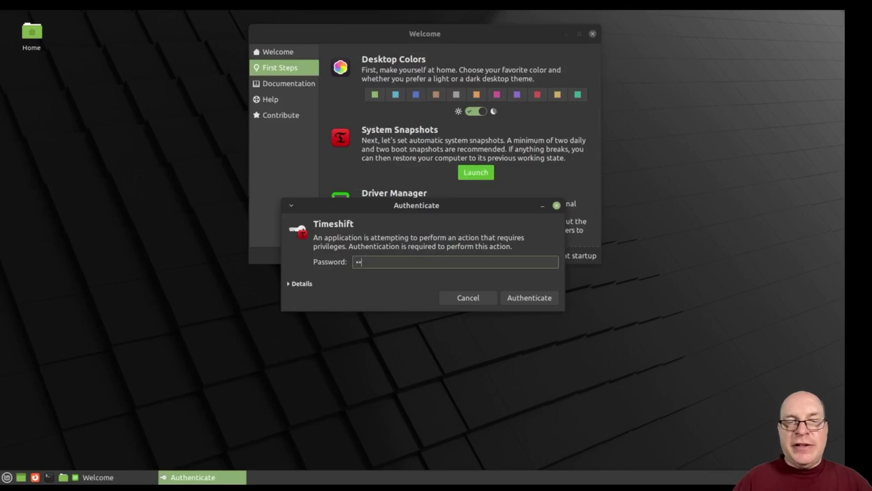
type("••••••")
key("Return")
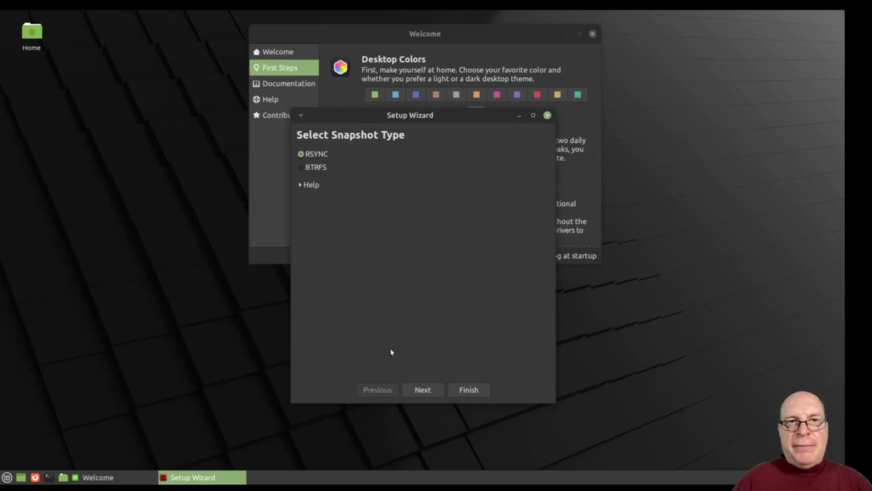
left_click(422, 389)
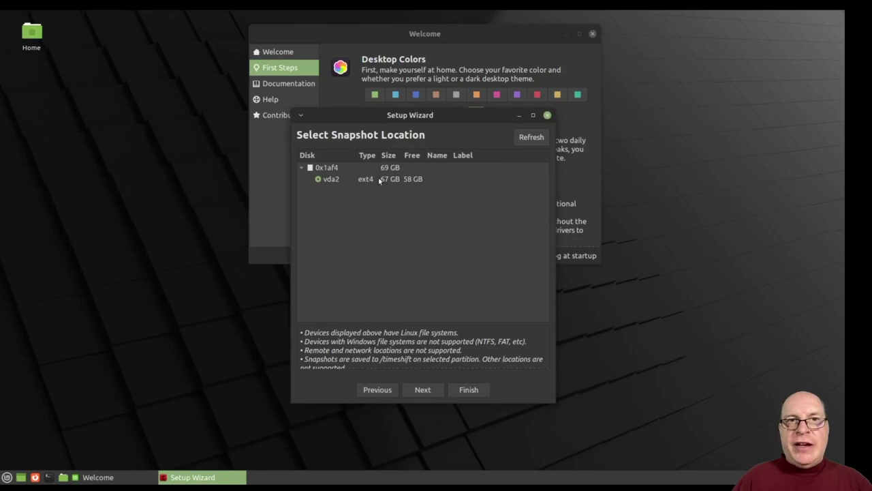
left_click(424, 390)
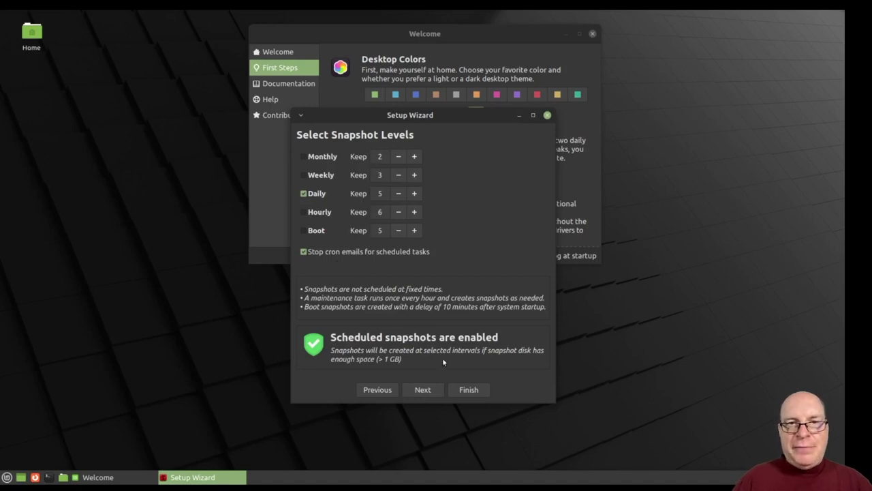
left_click(423, 390)
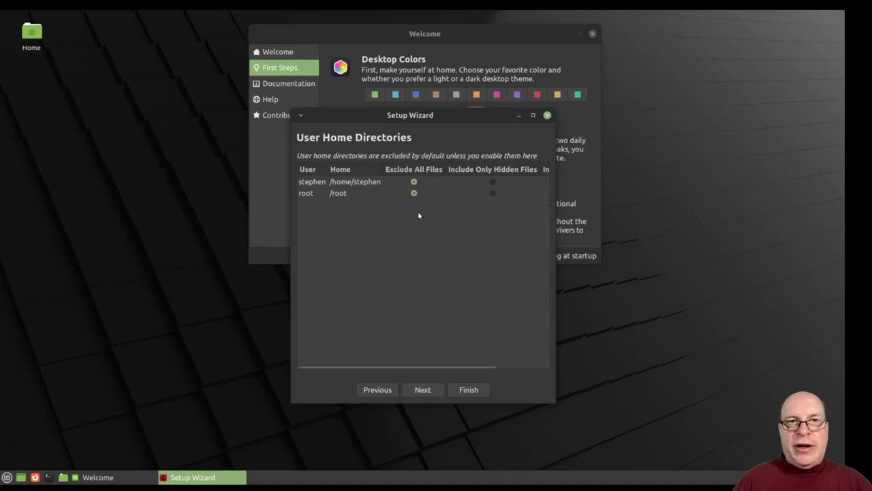
Finish setup with home folders excluded and create the first system snapshot.
left_click(468, 390)
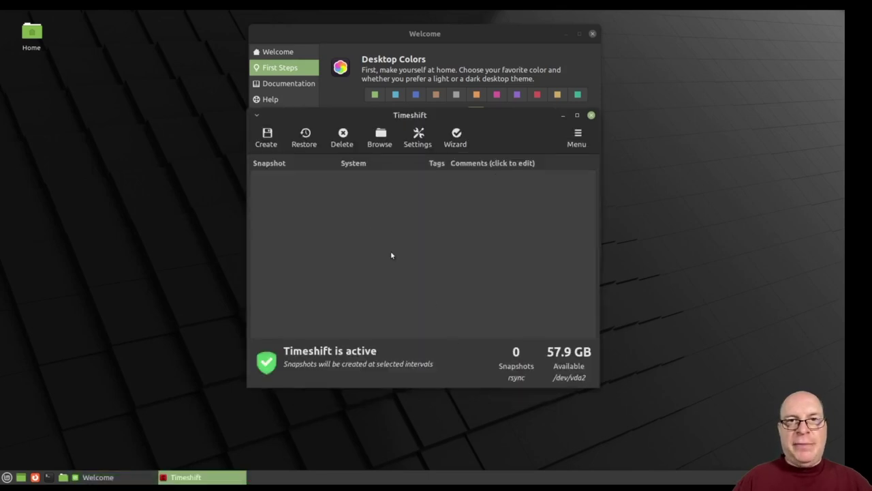
left_click(266, 134)
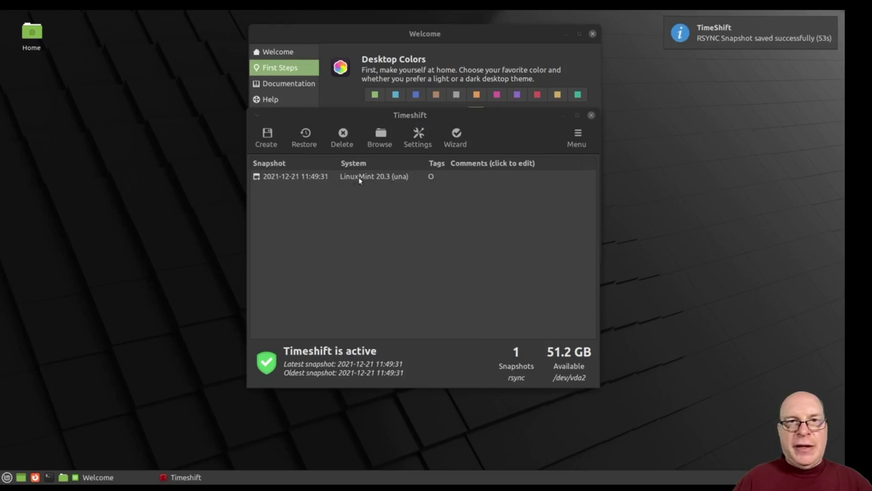
left_click(385, 180)
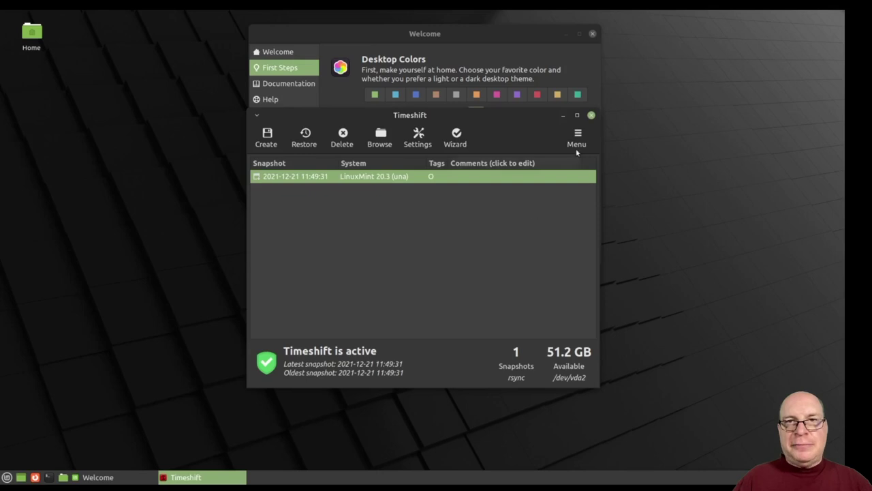
Close Timeshift and start Driver Manager, authenticating with the account password.
left_click(591, 115)
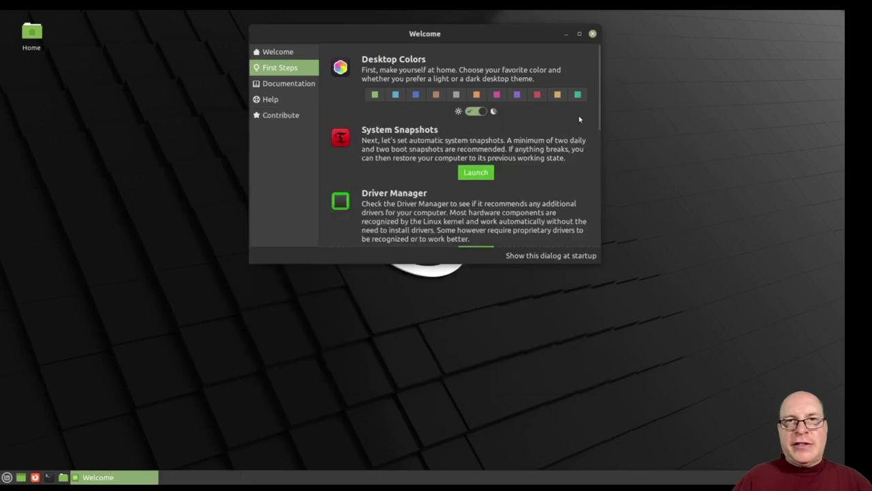
scroll(531, 175, "down", 1)
scroll(533, 175, "down", 2)
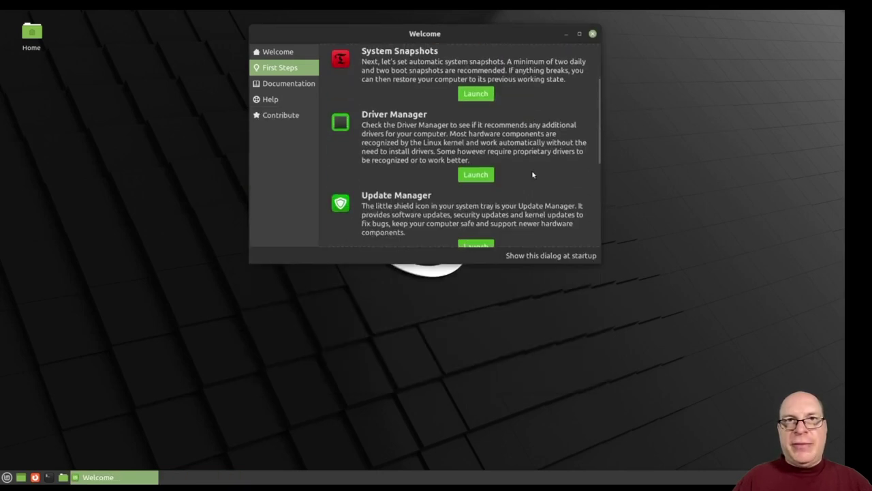
left_click(473, 176)
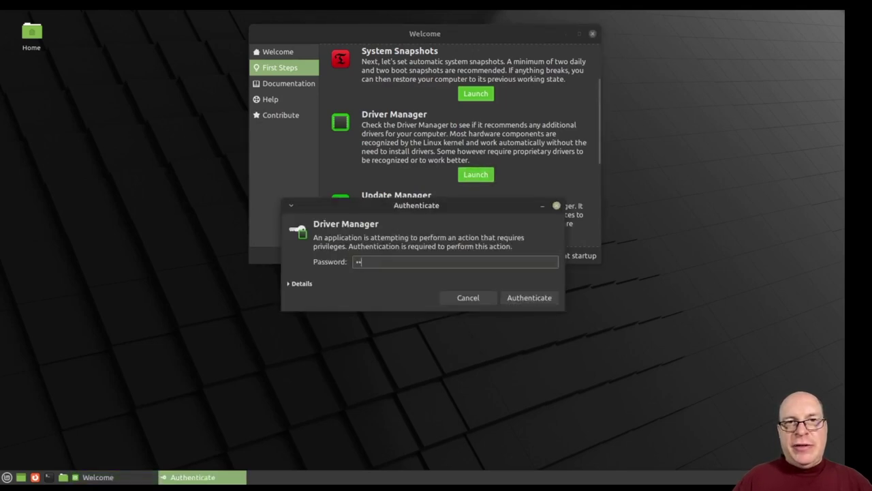
type("********")
key("Return")
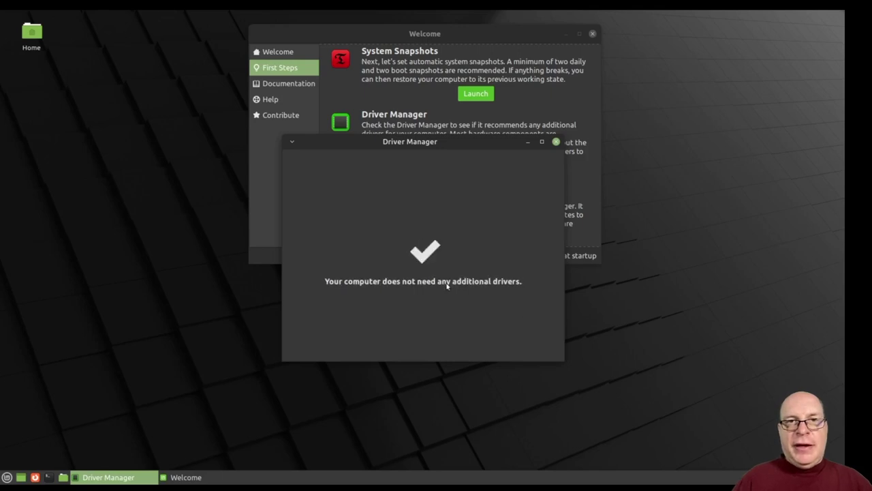
Close Driver Manager after it reports no additional drivers and scroll to Update Manager.
left_click(557, 142)
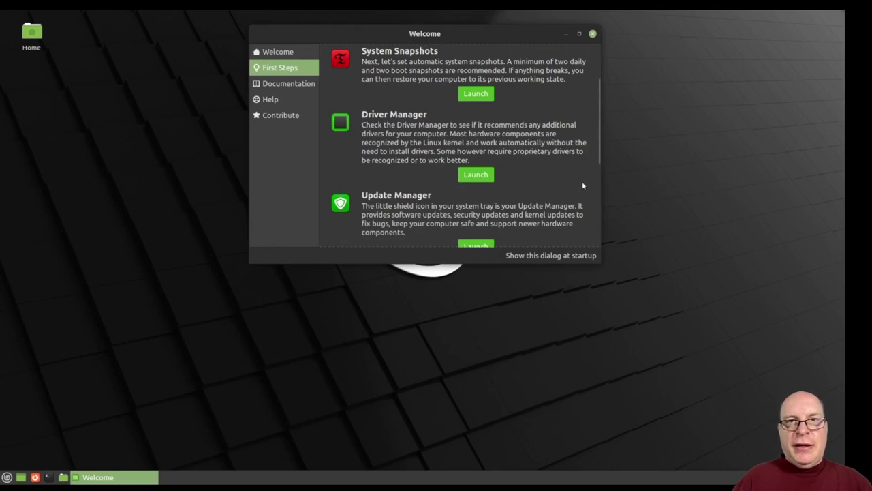
scroll(580, 182, "down", 2)
scroll(581, 182, "down", 2)
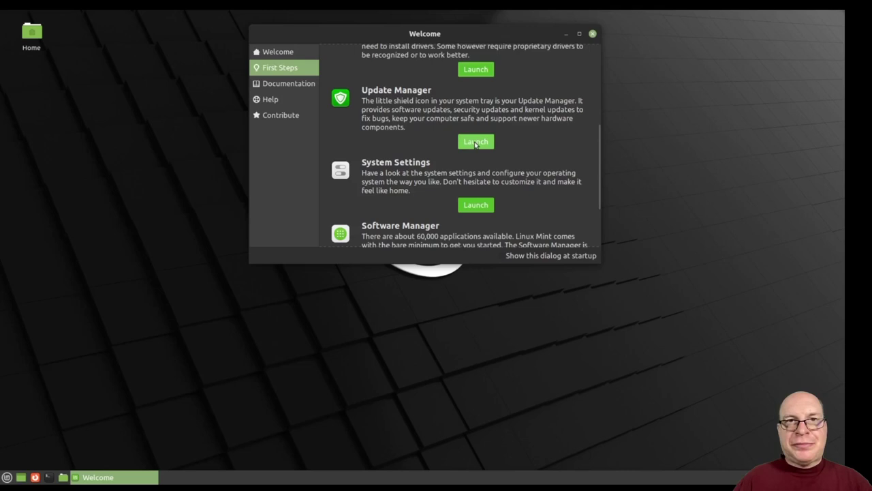
Start Update Manager, dismiss its introduction and decline switching to a local mirror.
left_click(476, 142)
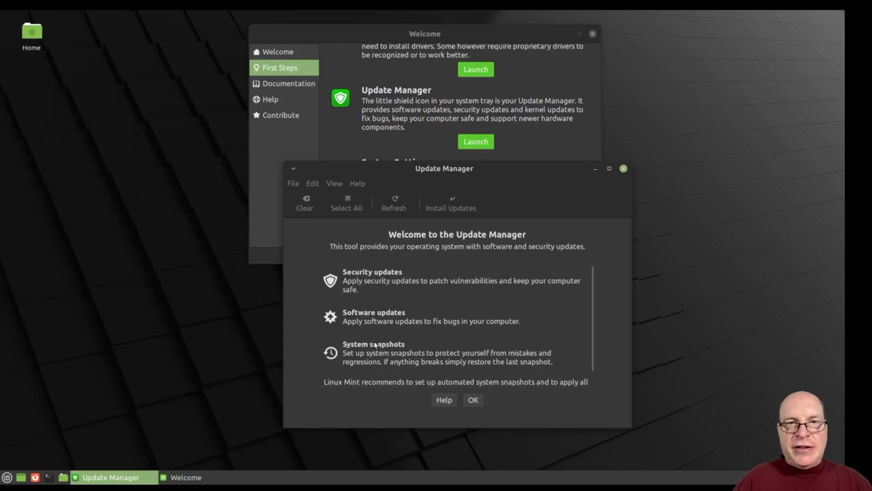
scroll(434, 351, "down", 2)
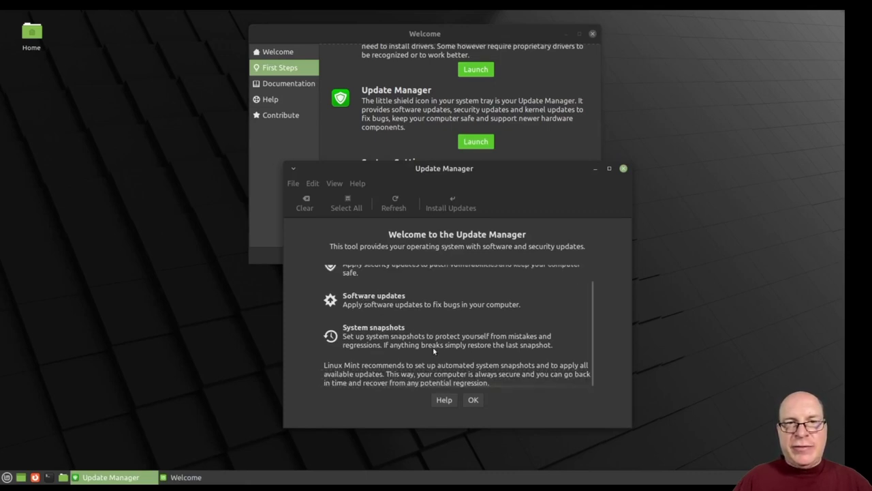
left_click(473, 400)
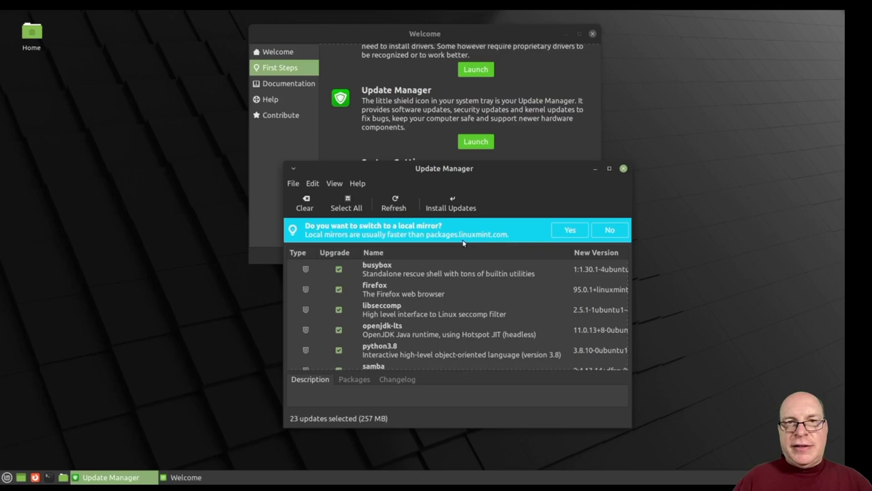
left_click(610, 230)
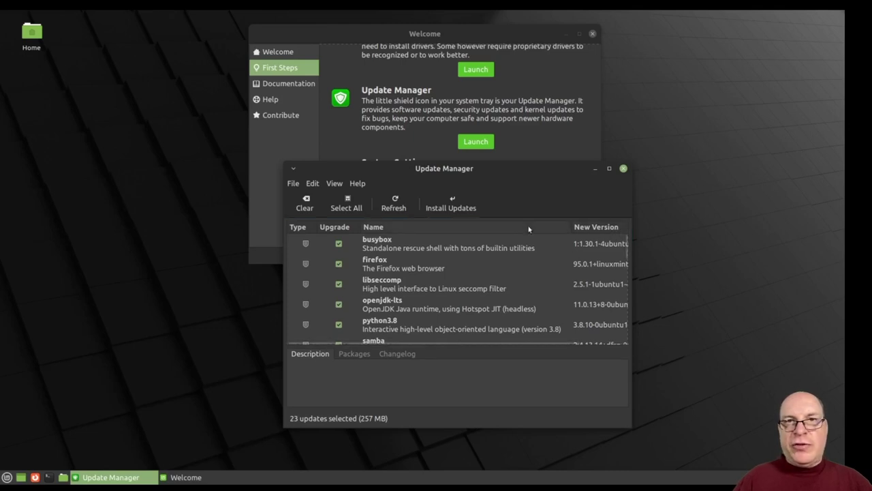
Scroll down and back up through the list of 23 available updates.
scroll(444, 296, "down", 3)
scroll(445, 296, "down", 3)
scroll(446, 295, "down", 2)
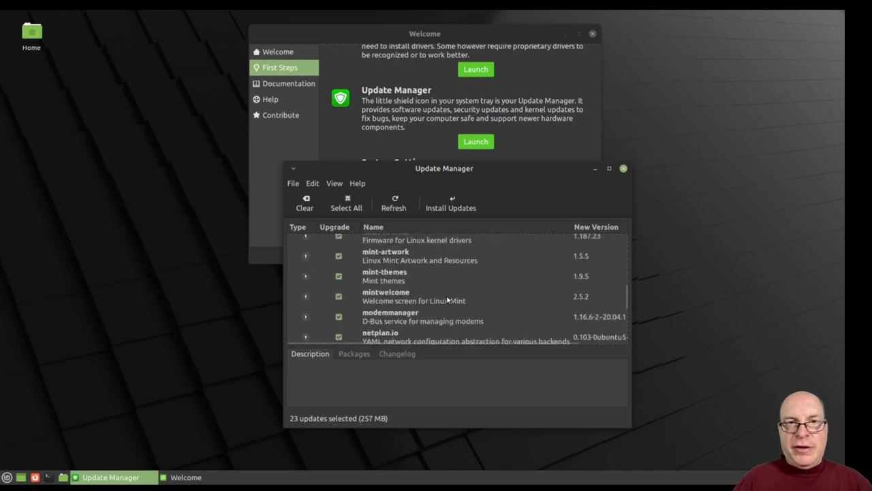
scroll(448, 294, "down", 3)
scroll(449, 297, "down", 3)
scroll(453, 291, "up", 1)
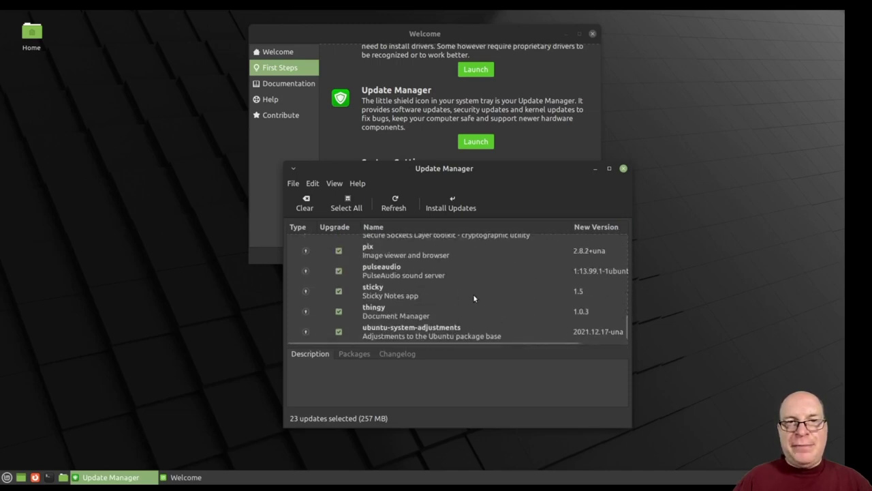
scroll(473, 294, "up", 3)
scroll(475, 296, "up", 3)
scroll(477, 293, "up", 3)
scroll(478, 291, "up", 1)
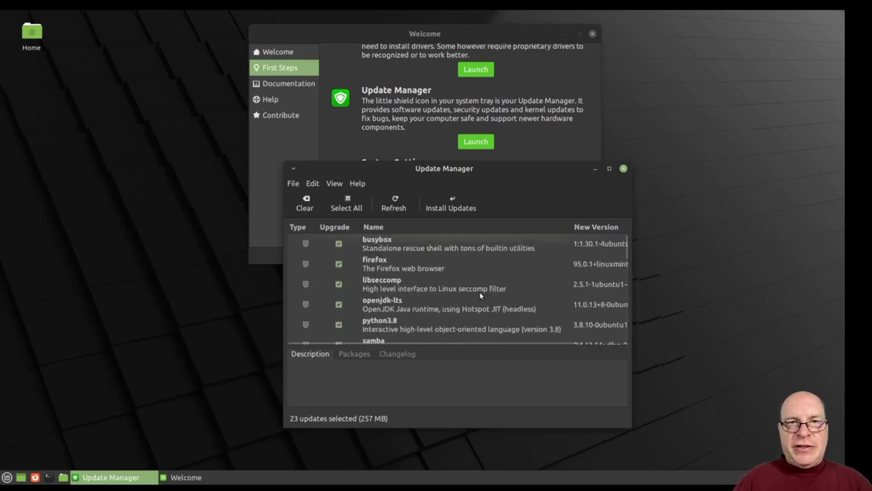
Install all 23 selected updates, authenticating with the account password.
left_click(458, 207)
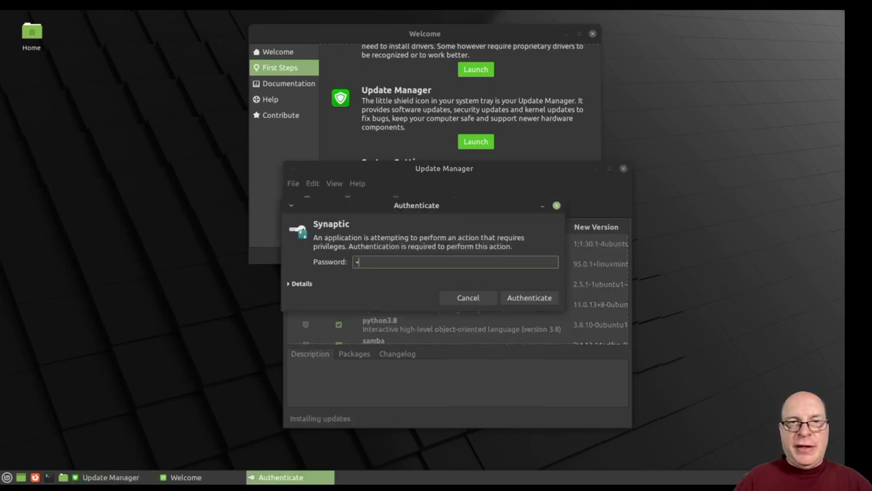
type("•••••••••")
key("Return")
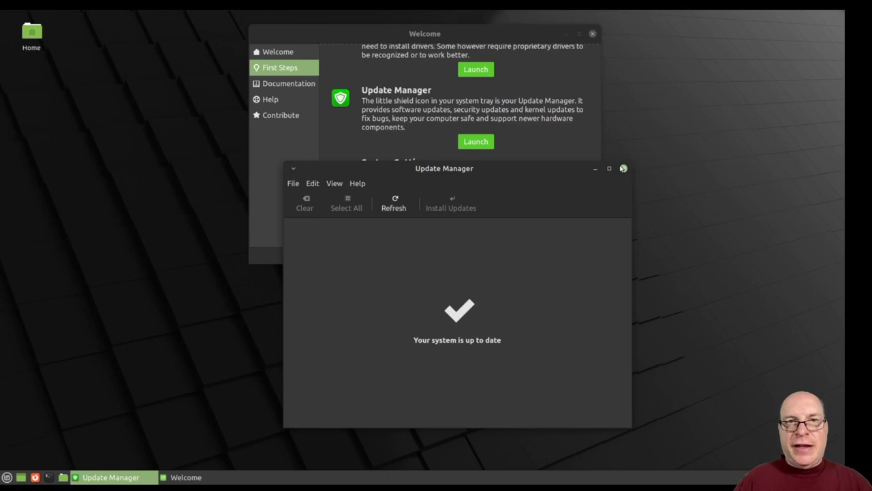
Close Update Manager and open System Settings, browsing its Personal, Hardware and System categories.
left_click(623, 168)
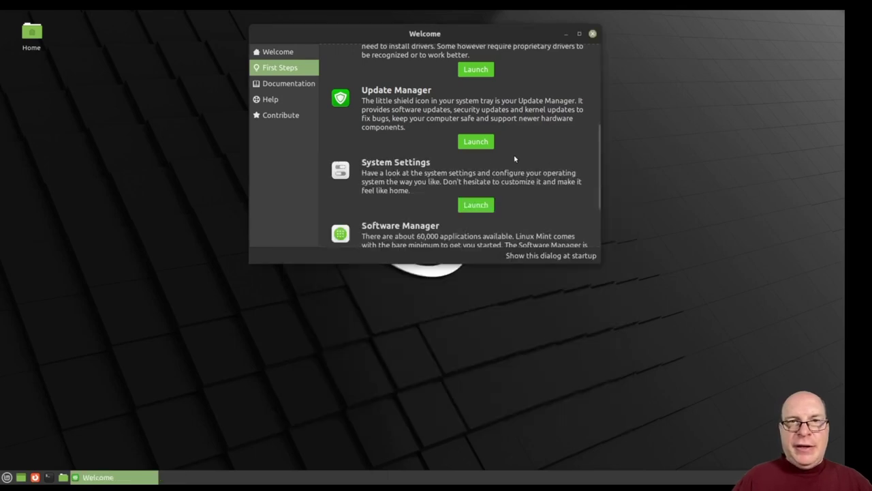
scroll(493, 191, "down", 2)
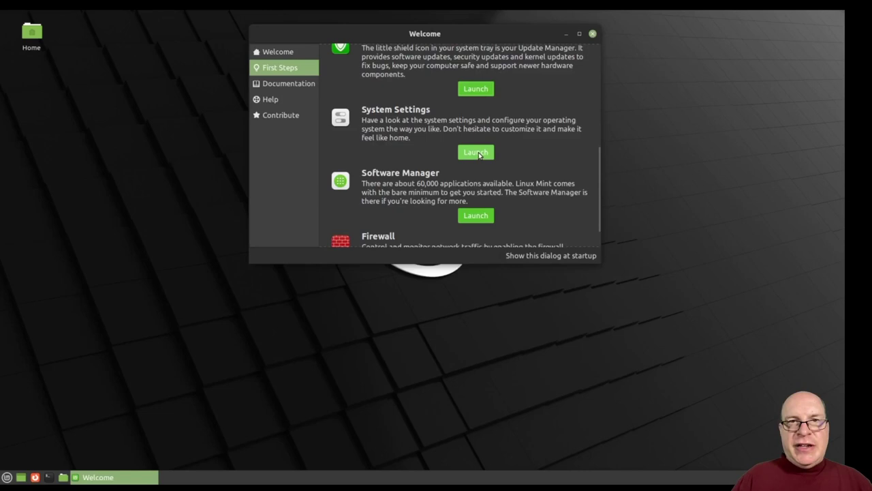
left_click(479, 154)
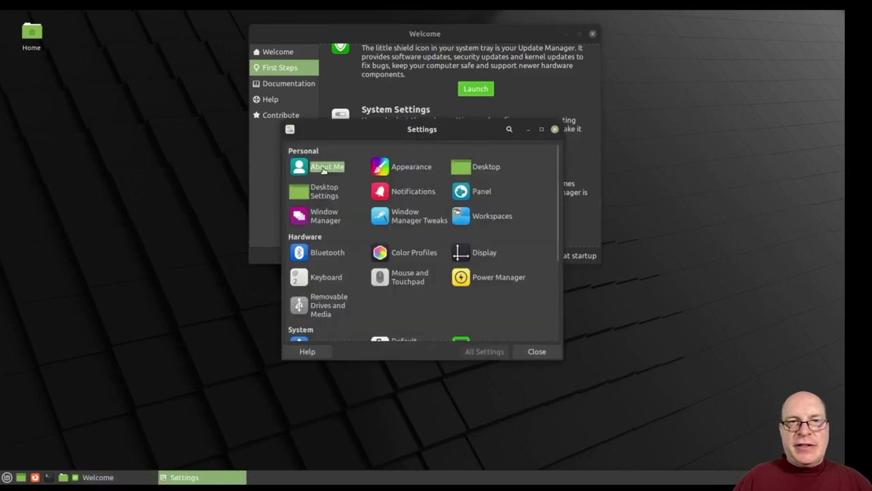
scroll(513, 253, "down", 3)
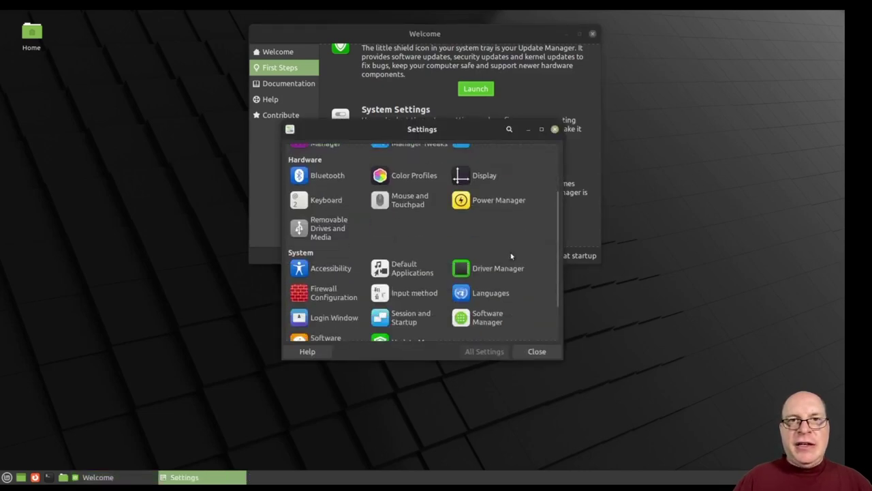
scroll(508, 256, "down", 2)
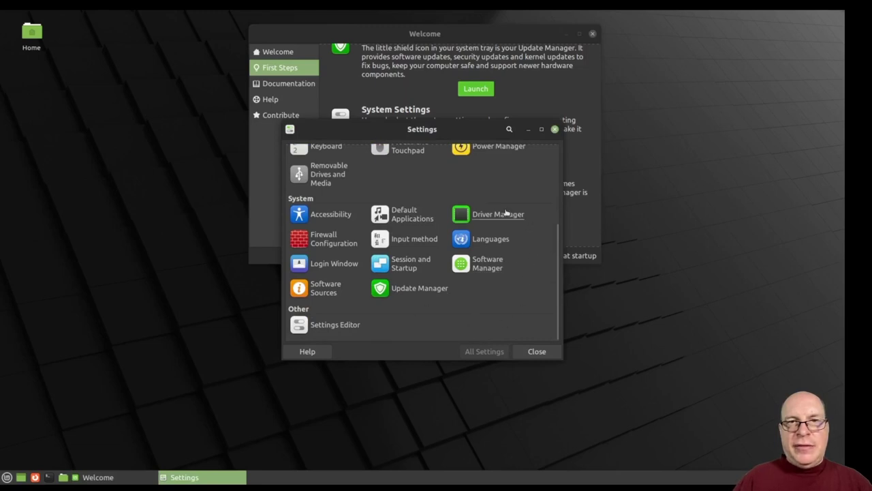
scroll(453, 197, "up", 3)
scroll(436, 196, "up", 2)
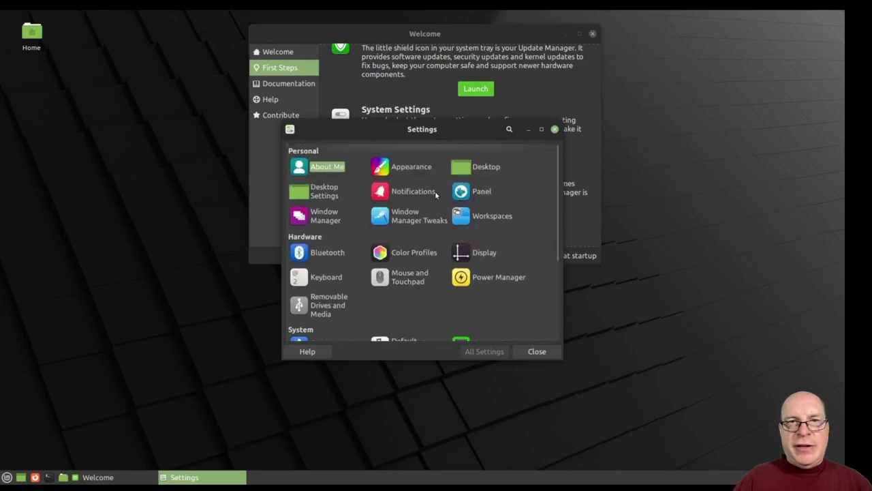
Open Appearance settings and browse the Style theme list.
left_click(413, 167)
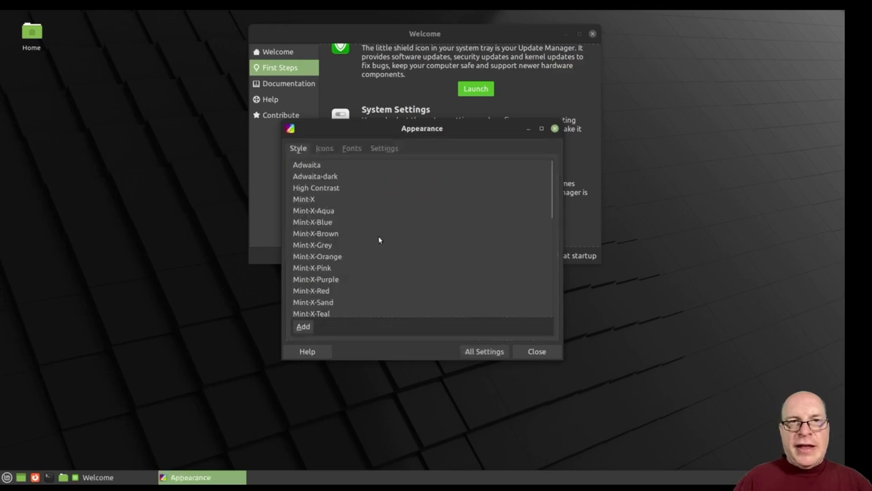
scroll(342, 242, "down", 2)
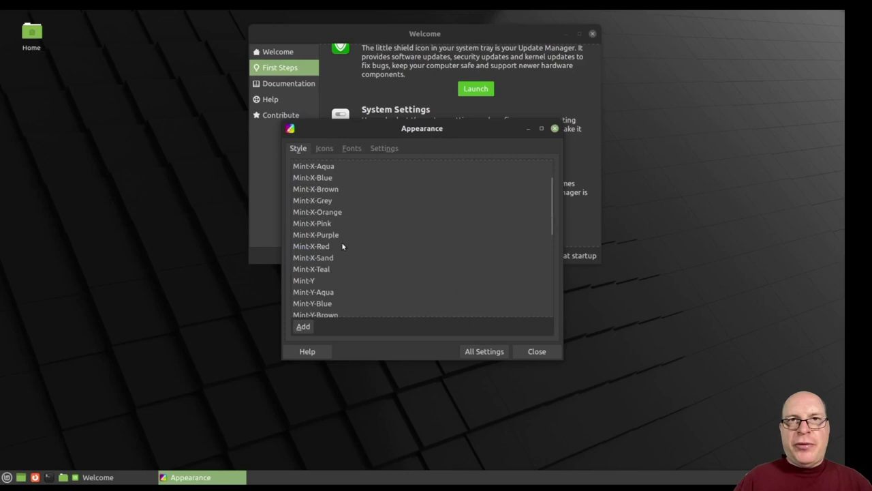
scroll(341, 242, "down", 2)
scroll(341, 242, "down", 1)
scroll(374, 242, "down", 3)
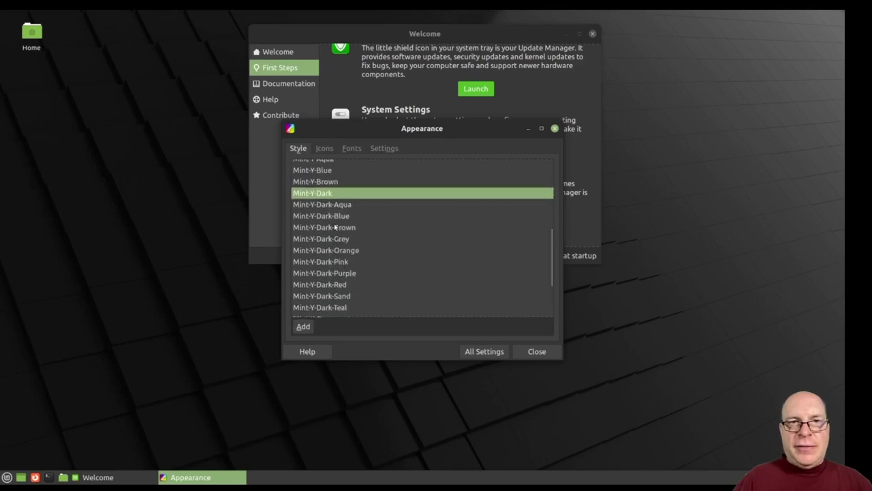
scroll(370, 265, "down", 1)
scroll(370, 265, "down", 2)
scroll(370, 265, "down", 1)
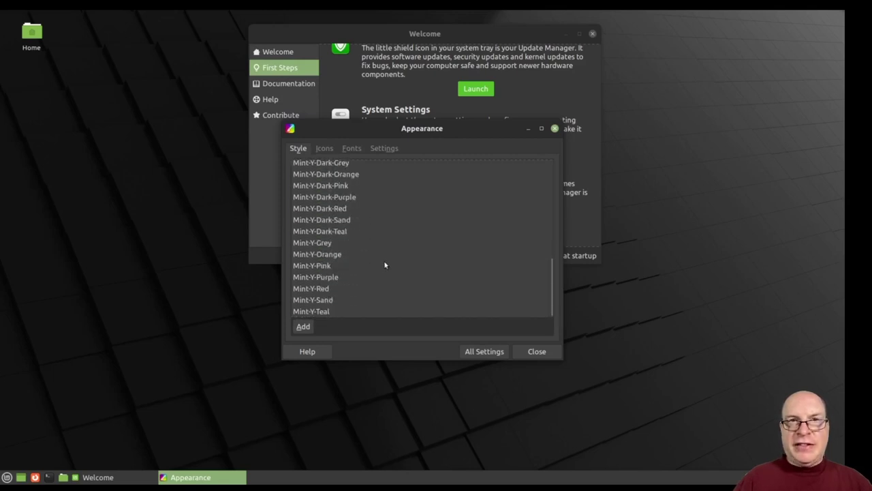
scroll(383, 259, "up", 2)
scroll(386, 256, "up", 2)
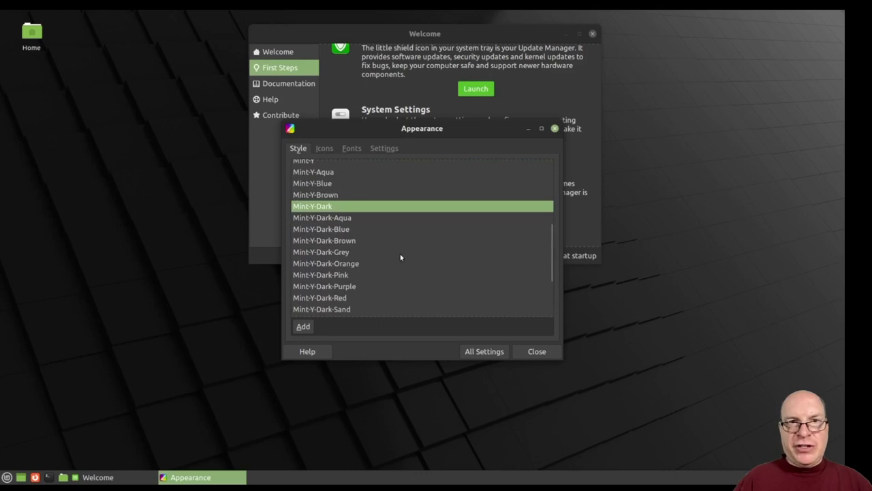
scroll(401, 257, "up", 2)
scroll(403, 256, "up", 1)
scroll(402, 256, "up", 1)
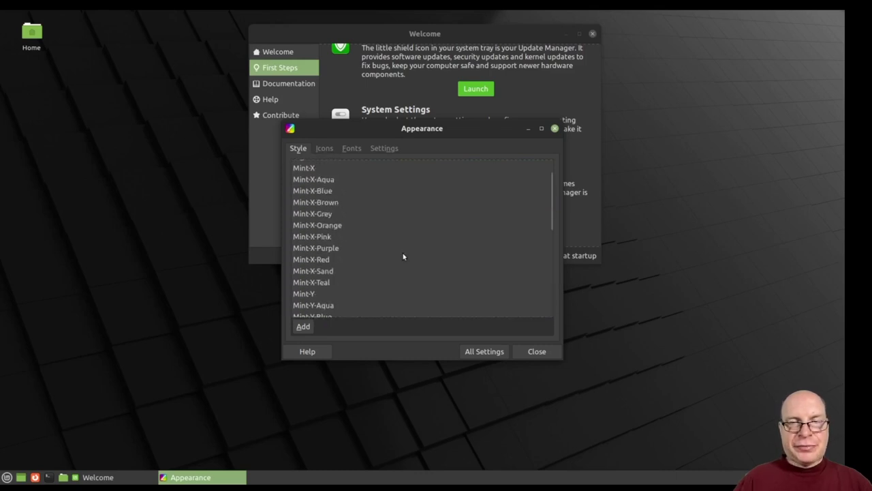
scroll(404, 255, "up", 1)
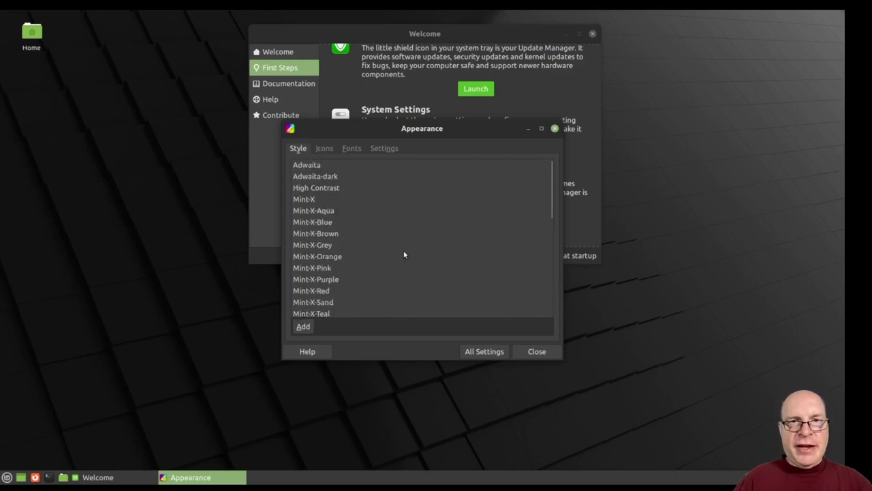
Browse the Mint-X and Mint-Y icon themes, with Mint-Y-Dark as current.
left_click(326, 150)
scroll(409, 242, "down", 2)
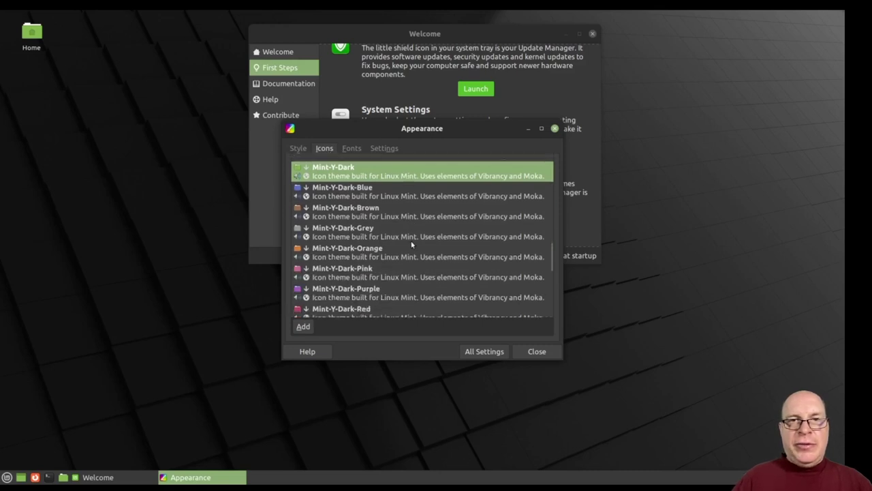
scroll(444, 248, "down", 1)
scroll(445, 247, "down", 2)
scroll(445, 247, "down", 2)
scroll(445, 248, "down", 2)
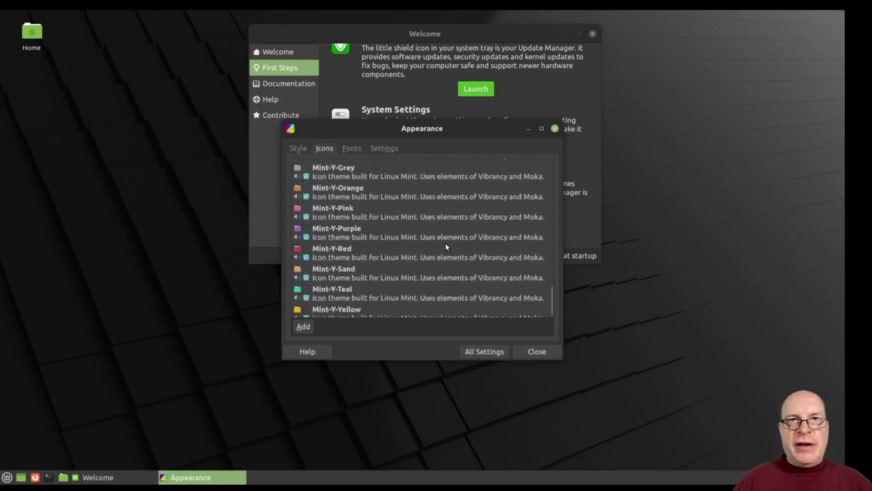
scroll(445, 247, "up", 2)
scroll(446, 248, "up", 3)
scroll(446, 247, "up", 2)
scroll(446, 248, "up", 1)
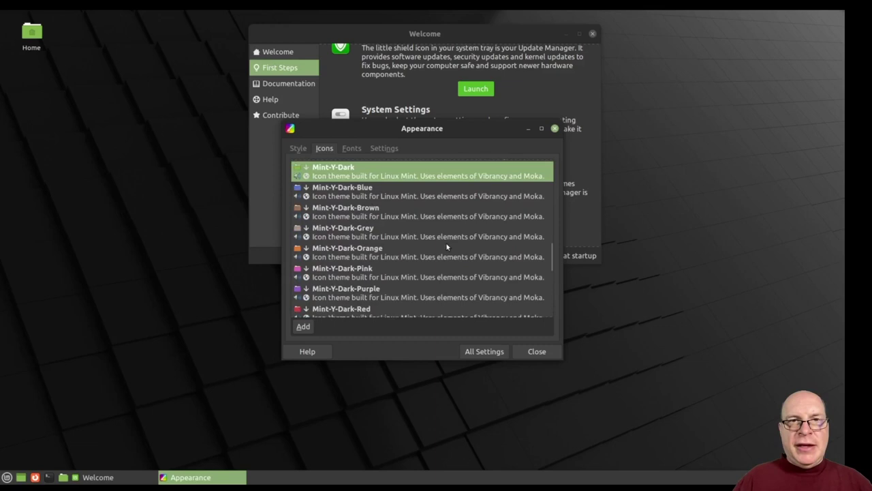
scroll(446, 247, "up", 2)
scroll(446, 248, "up", 1)
scroll(447, 247, "up", 3)
scroll(446, 246, "up", 1)
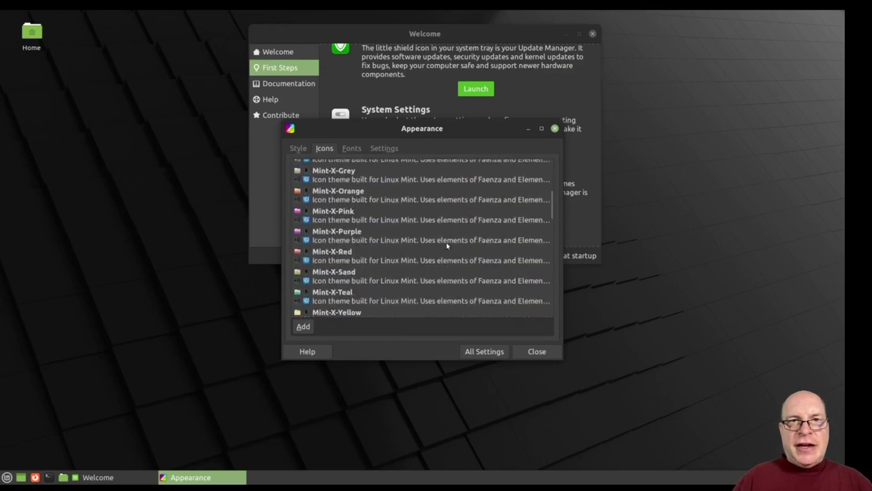
scroll(446, 247, "up", 2)
scroll(447, 245, "up", 1)
scroll(447, 245, "up", 2)
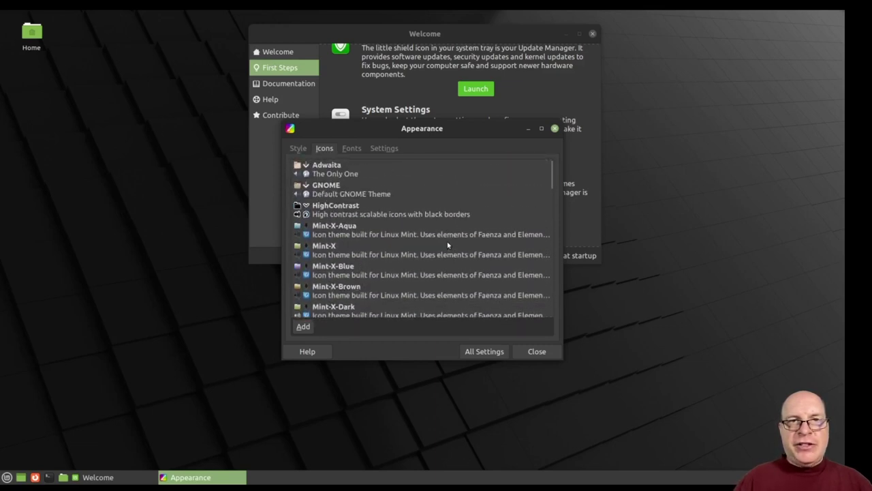
scroll(448, 246, "down", 2)
scroll(448, 245, "down", 4)
scroll(448, 246, "down", 2)
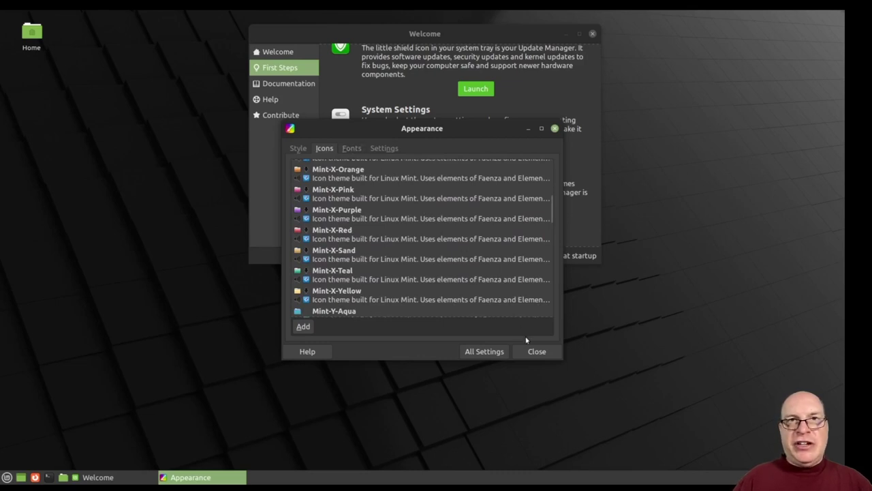
Return to All Settings, look through the System and Other sections, then close Settings Manager.
left_click(487, 351)
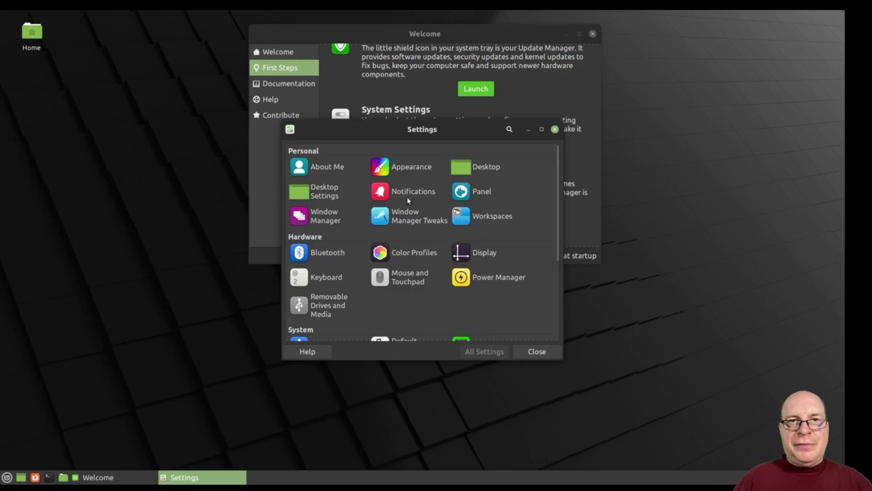
scroll(514, 241, "down", 2)
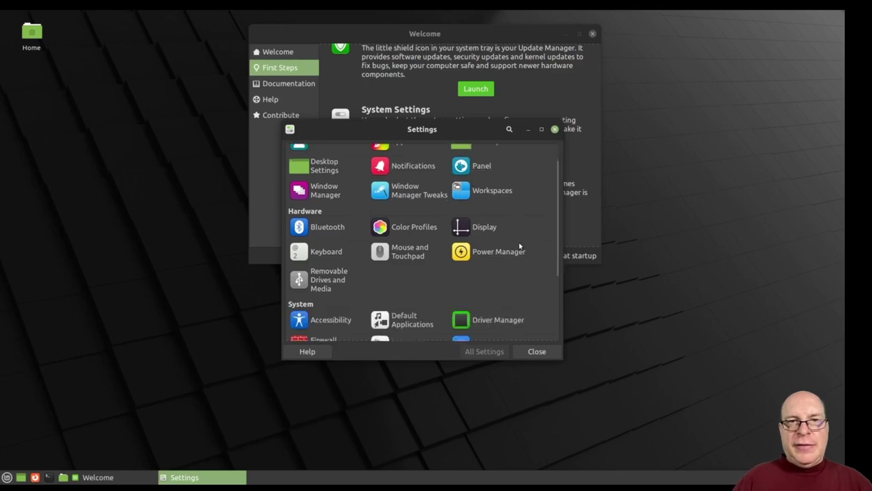
scroll(519, 247, "down", 2)
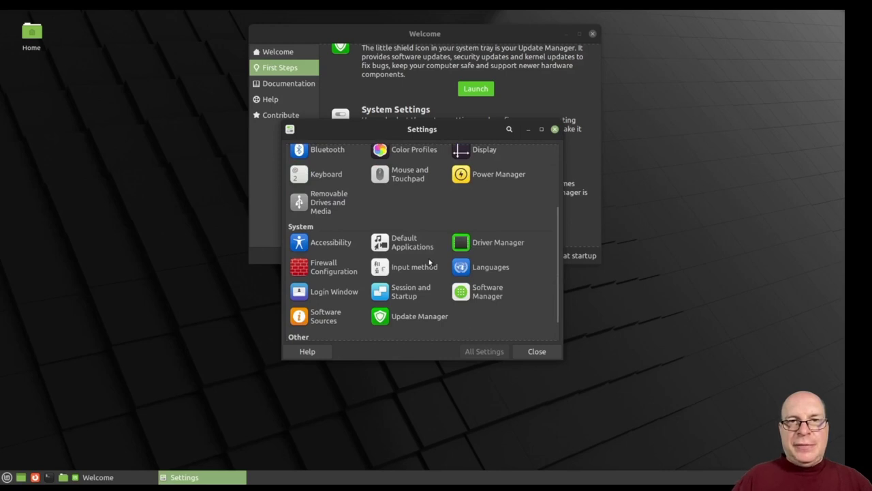
scroll(430, 262, "down", 1)
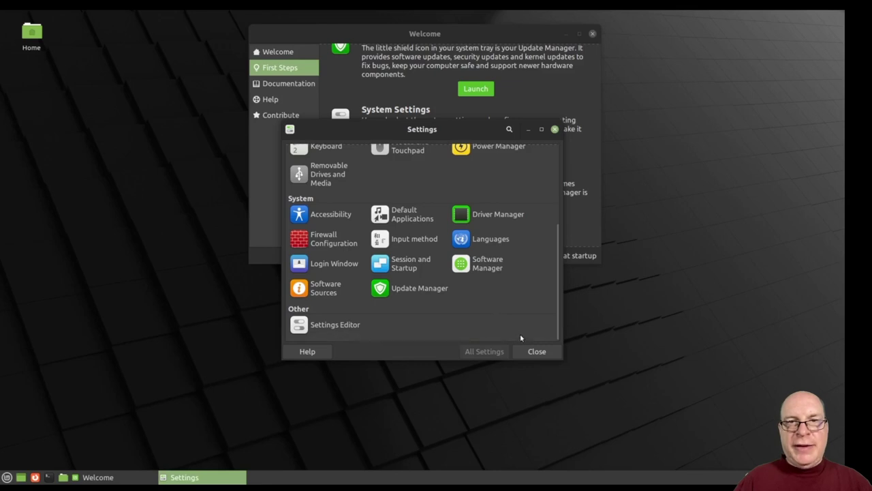
left_click(535, 356)
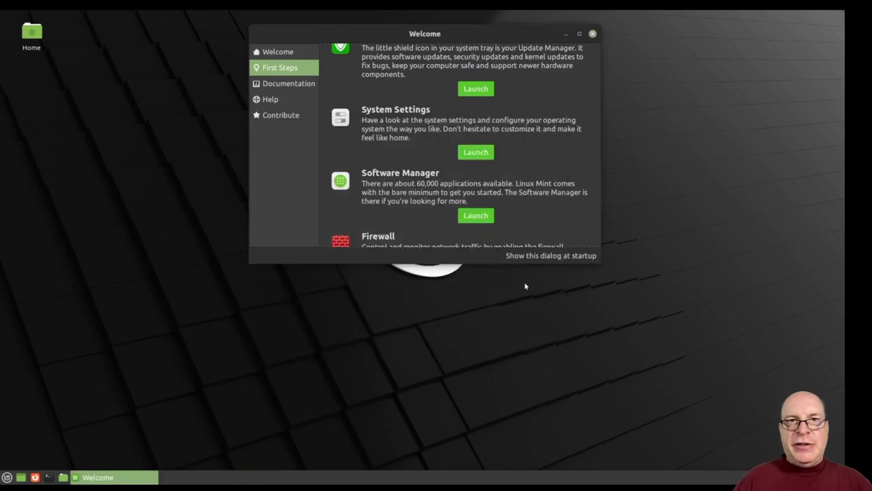
Launch Gufw and enable the firewall on Home profile: Incoming Deny, Outgoing Allow.
scroll(536, 214, "down", 1)
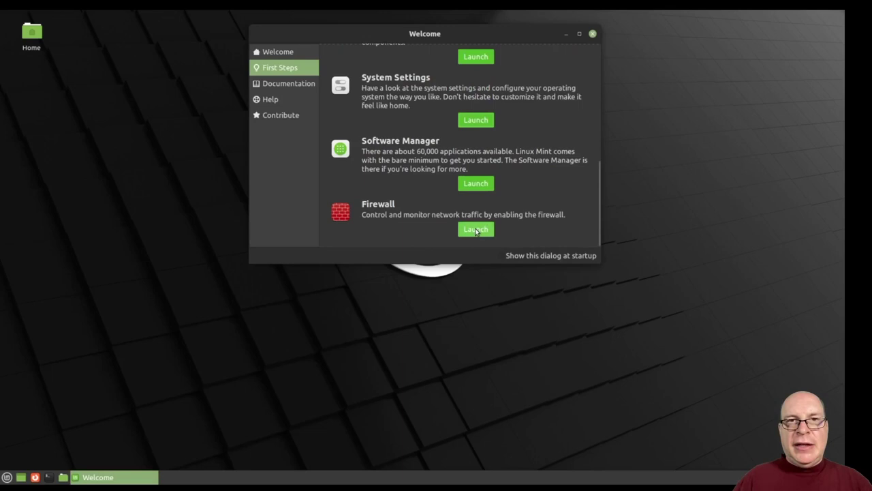
left_click(474, 229)
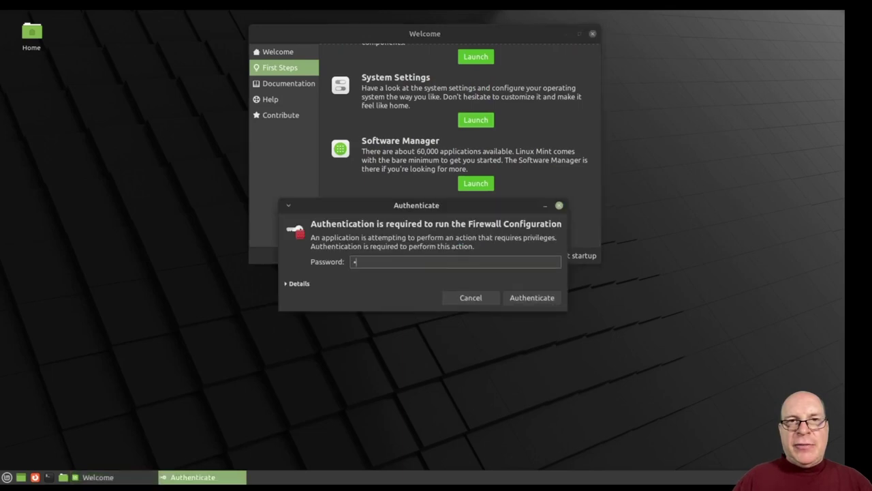
key("Return")
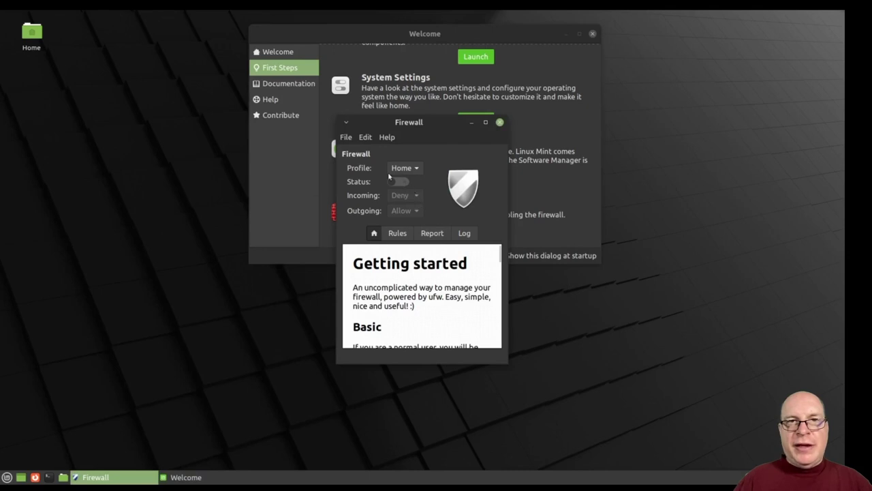
left_click(397, 182)
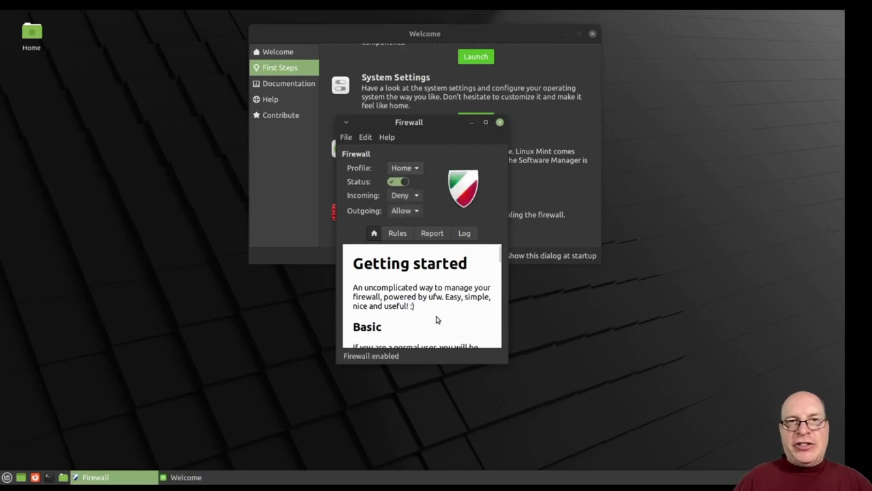
scroll(436, 319, "down", 2)
scroll(437, 319, "down", 2)
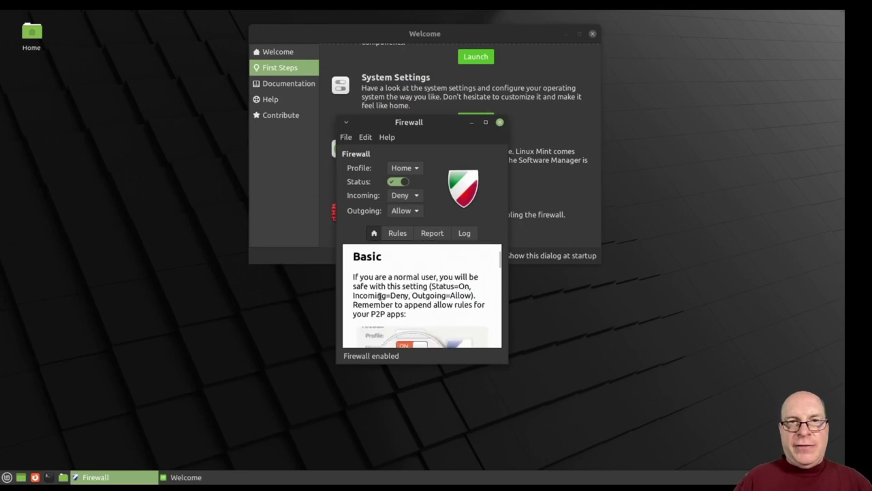
left_click_drag(354, 295, 479, 301)
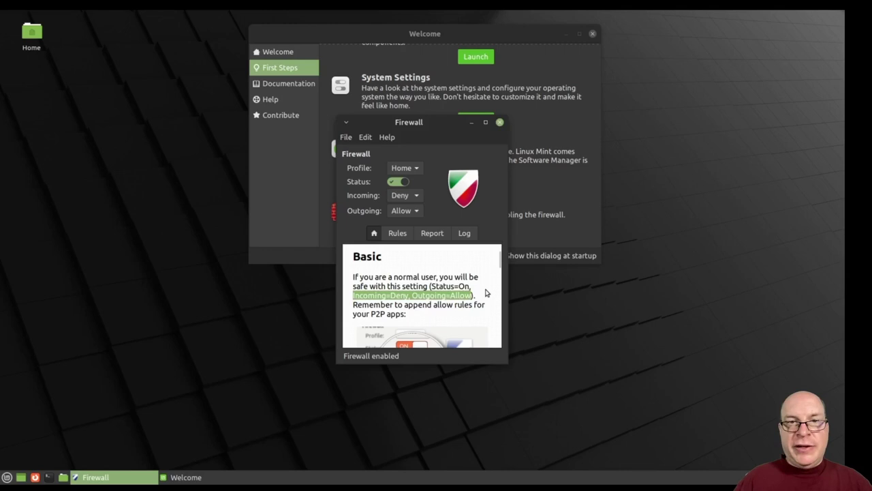
Read through the Gufw help pane about profiles and rules.
scroll(486, 293, "down", 1)
scroll(486, 293, "down", 2)
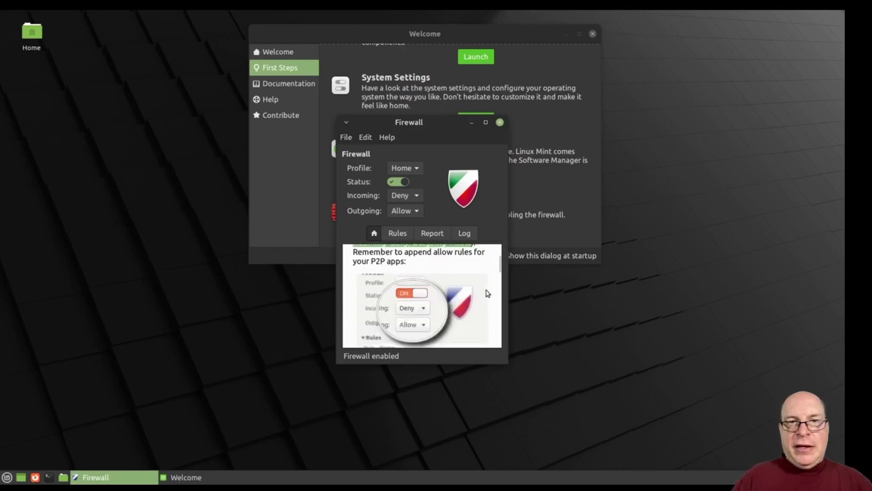
scroll(486, 293, "down", 1)
scroll(486, 293, "down", 1)
scroll(469, 308, "down", 1)
scroll(469, 308, "down", 1)
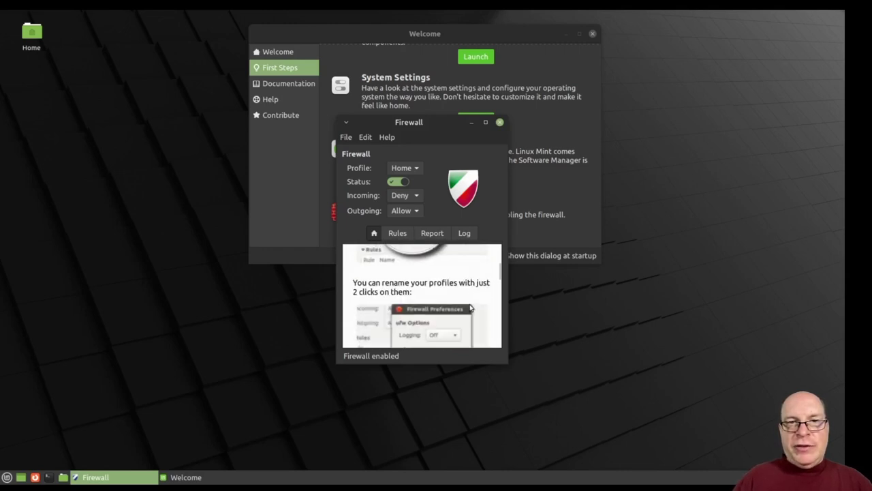
scroll(381, 289, "down", 2)
scroll(382, 289, "down", 2)
scroll(409, 300, "down", 1)
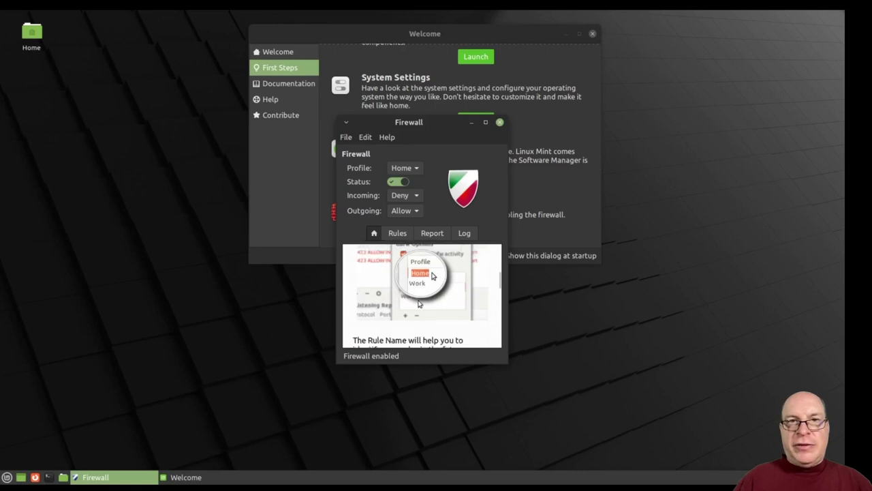
scroll(418, 303, "down", 1)
scroll(450, 310, "down", 1)
scroll(477, 312, "down", 2)
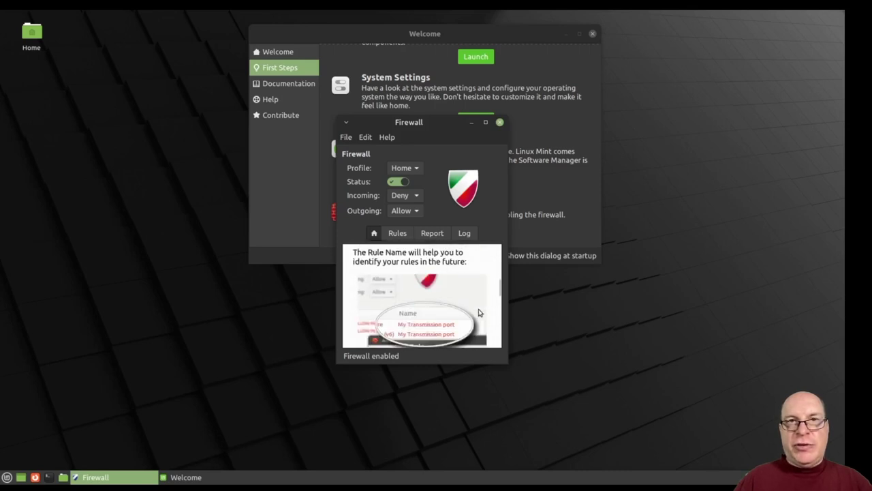
scroll(479, 312, "down", 1)
scroll(469, 314, "down", 1)
scroll(445, 313, "down", 3)
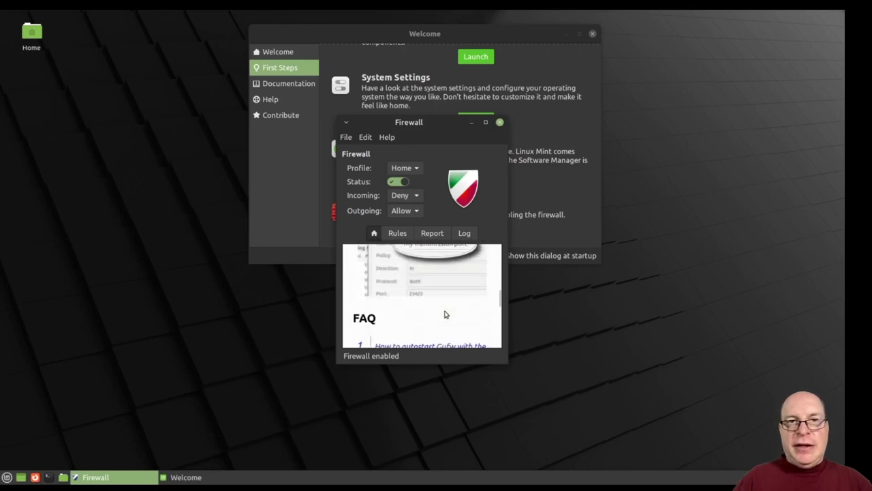
scroll(441, 312, "down", 1)
scroll(429, 306, "up", 3)
scroll(425, 305, "up", 2)
scroll(424, 307, "up", 2)
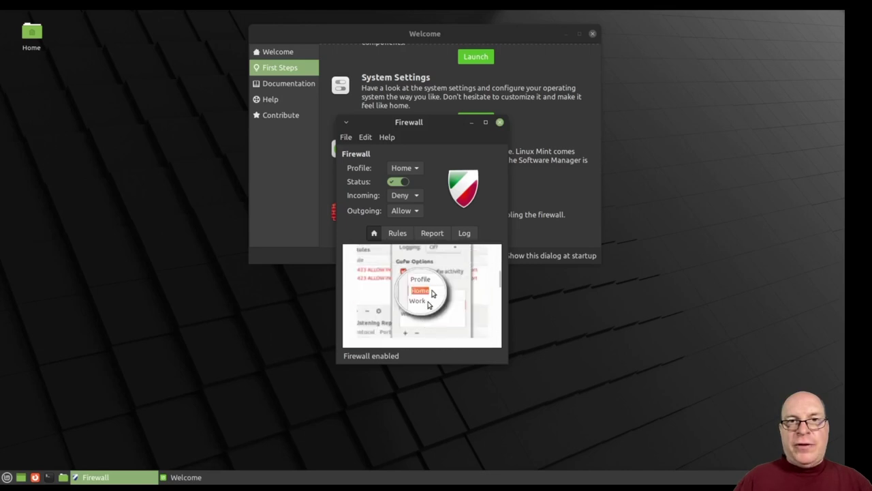
scroll(429, 299, "up", 2)
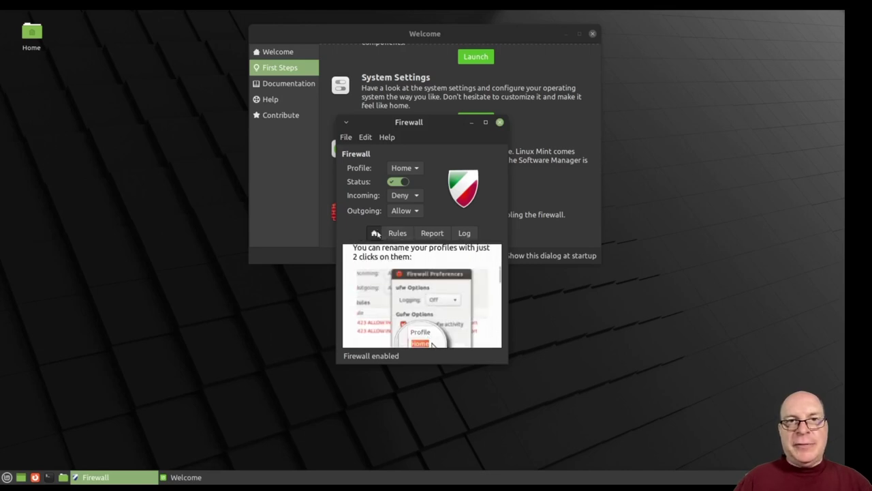
Close Gufw and launch the Linux Mint Documentation guides from the Welcome screen.
left_click(500, 123)
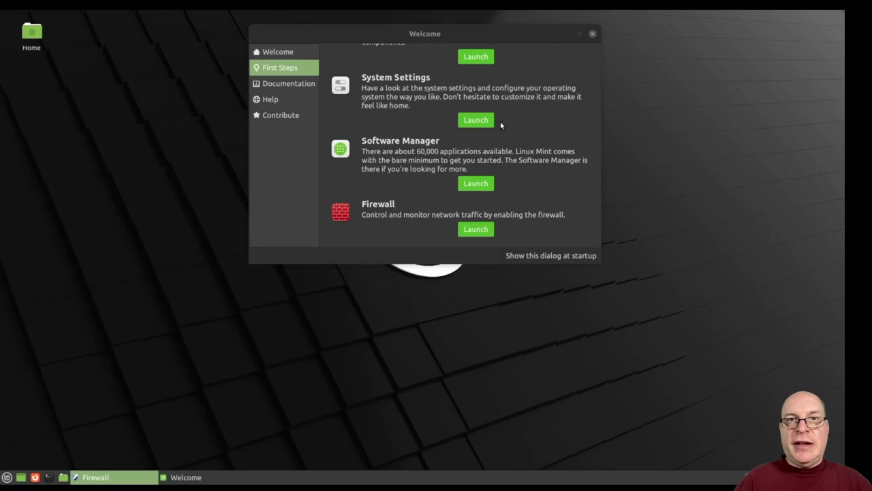
left_click(278, 84)
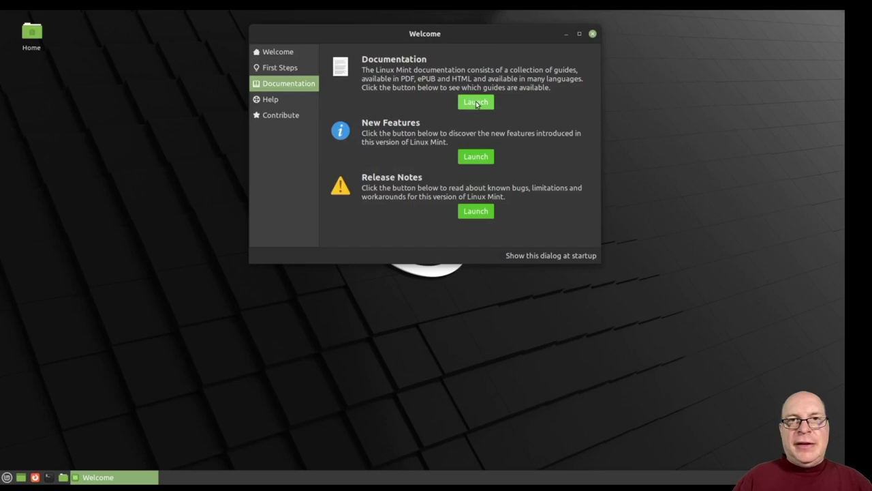
left_click(476, 103)
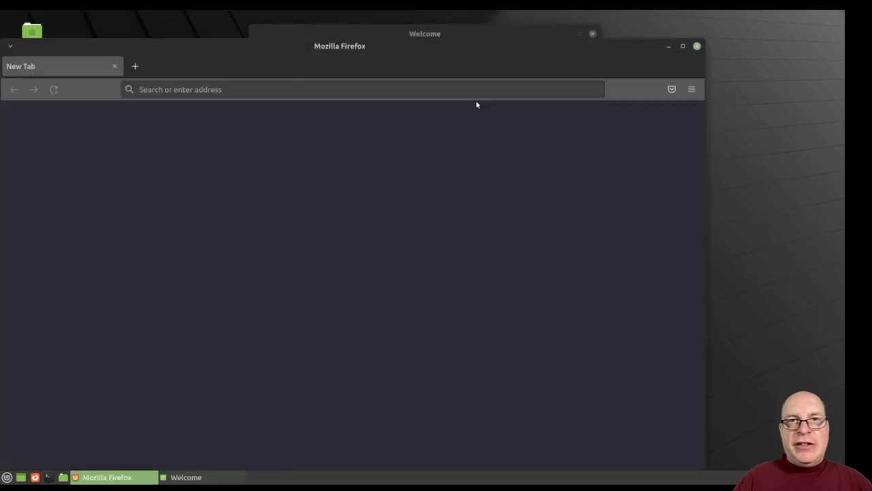
Dismiss the privacy tab, zoom in, and read the documentation guides down to the footer.
left_click(236, 66)
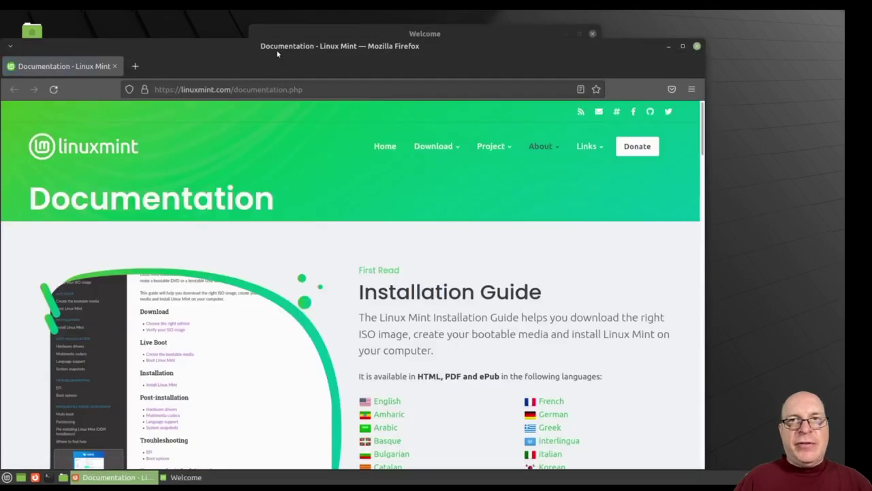
key("ctrl+plus")
key("ctrl+plus")
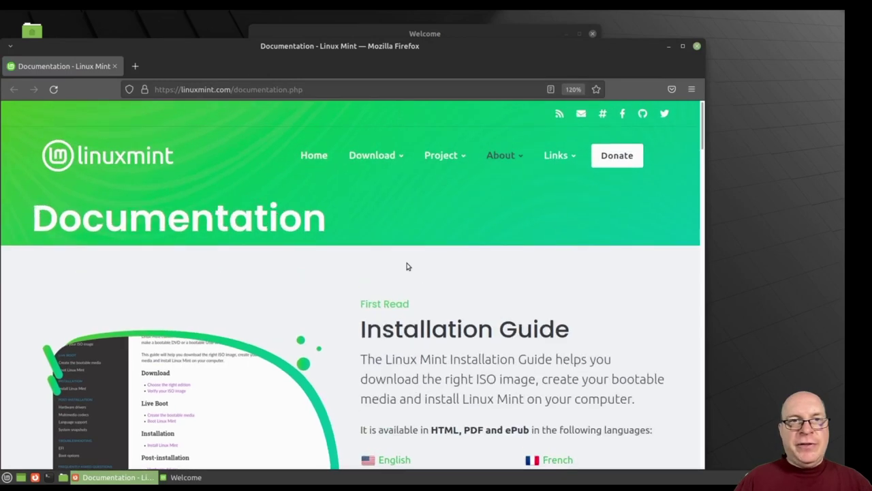
scroll(417, 290, "down", 2)
scroll(409, 331, "down", 2)
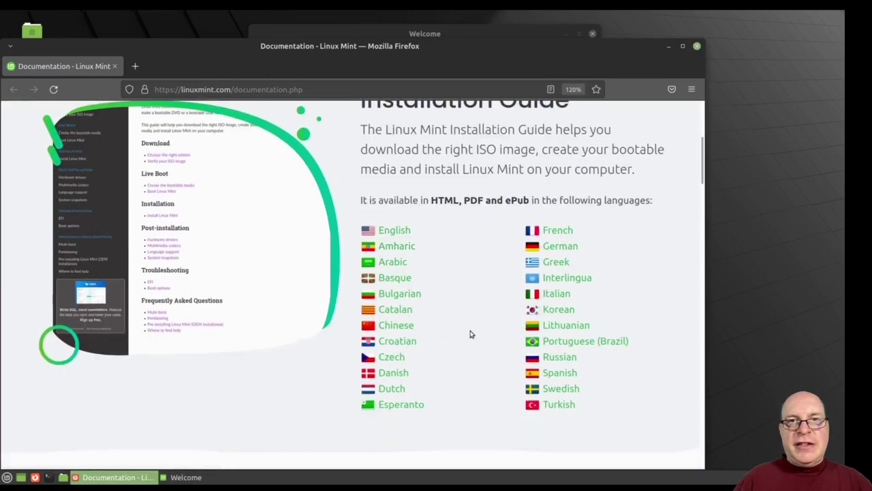
scroll(469, 334, "down", 3)
scroll(423, 331, "down", 2)
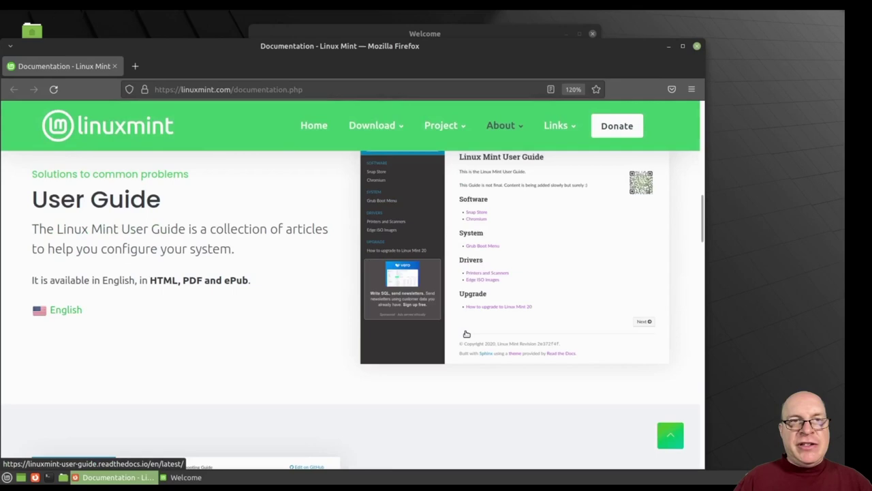
scroll(383, 328, "down", 1)
scroll(386, 317, "down", 2)
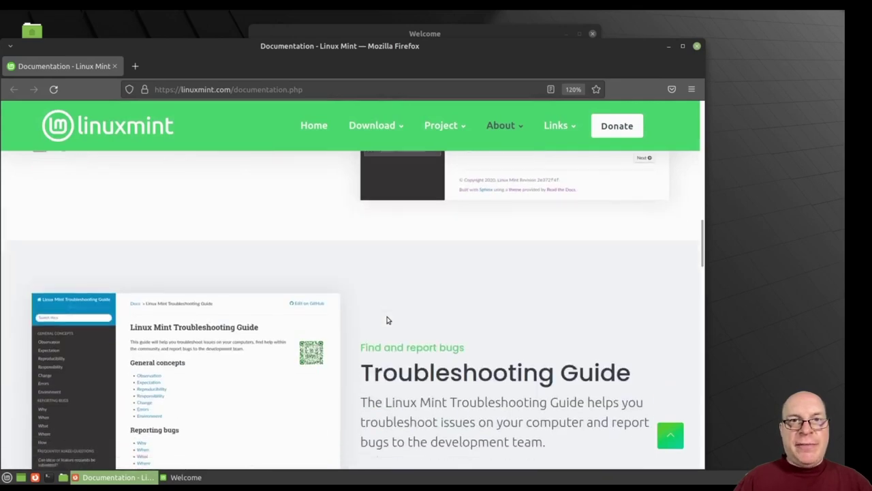
scroll(387, 319, "down", 2)
scroll(470, 374, "down", 3)
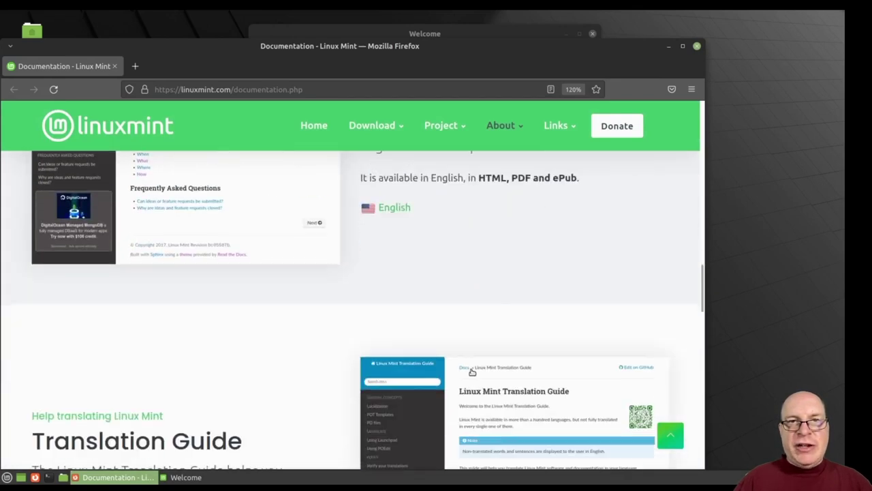
scroll(477, 375, "down", 2)
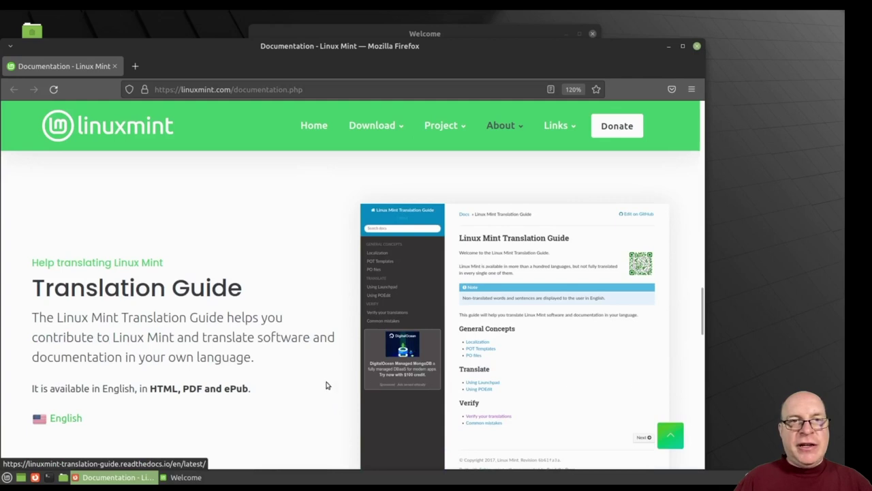
scroll(317, 392, "down", 1)
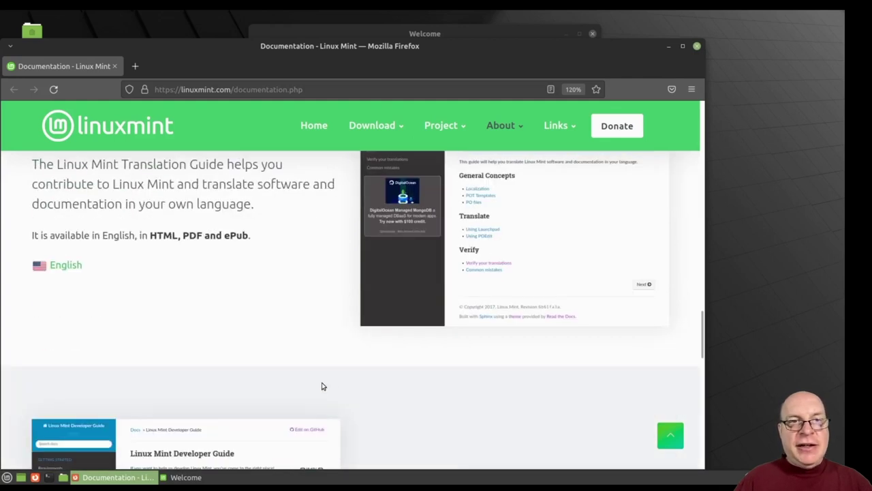
scroll(341, 382, "down", 3)
scroll(367, 341, "down", 3)
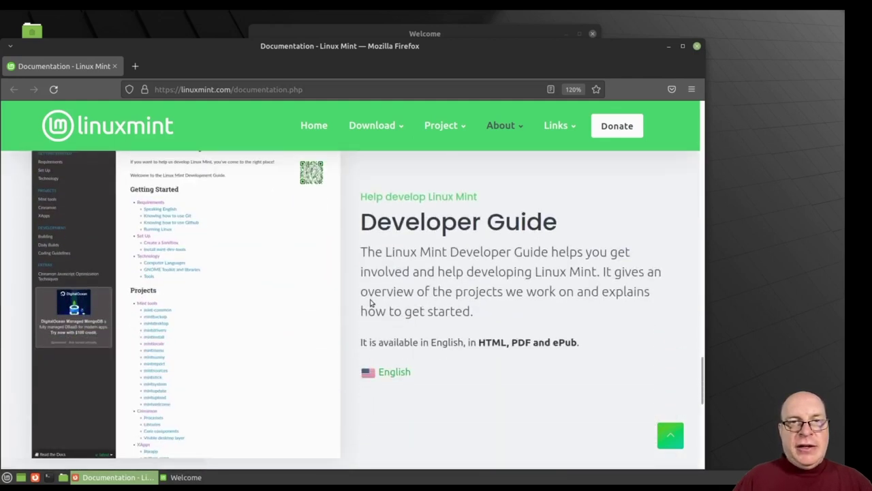
scroll(370, 308, "down", 2)
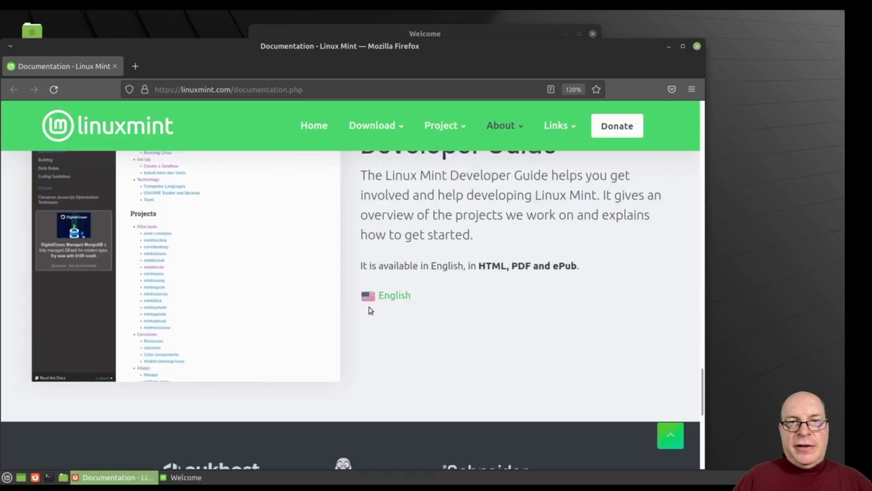
scroll(419, 336, "down", 5)
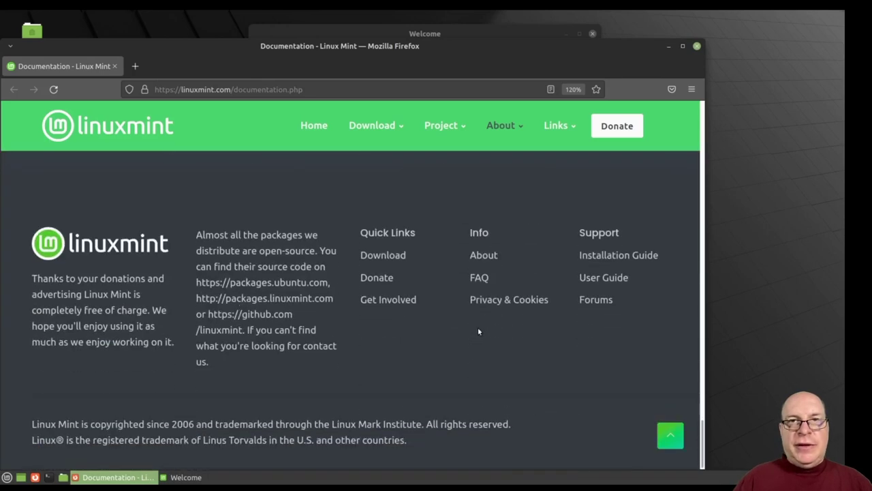
Scroll back up slightly and close Firefox, returning to the Welcome screen.
scroll(478, 329, "up", 5)
scroll(479, 327, "up", 5)
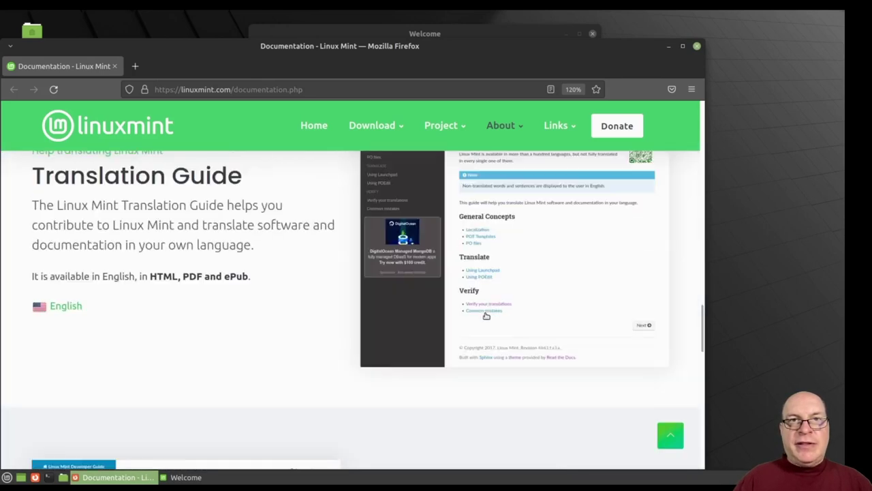
left_click(115, 66)
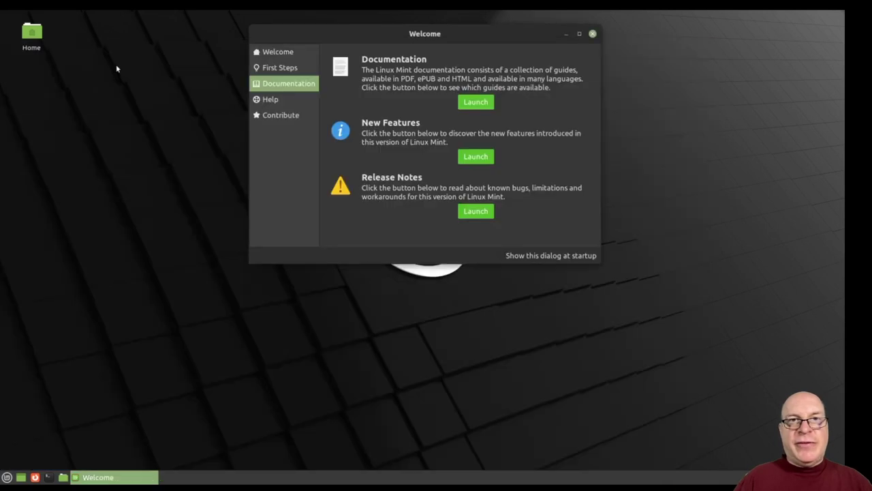
Open the New Features page, dismiss the restore-tabs notice, and zoom to 120%.
left_click(480, 160)
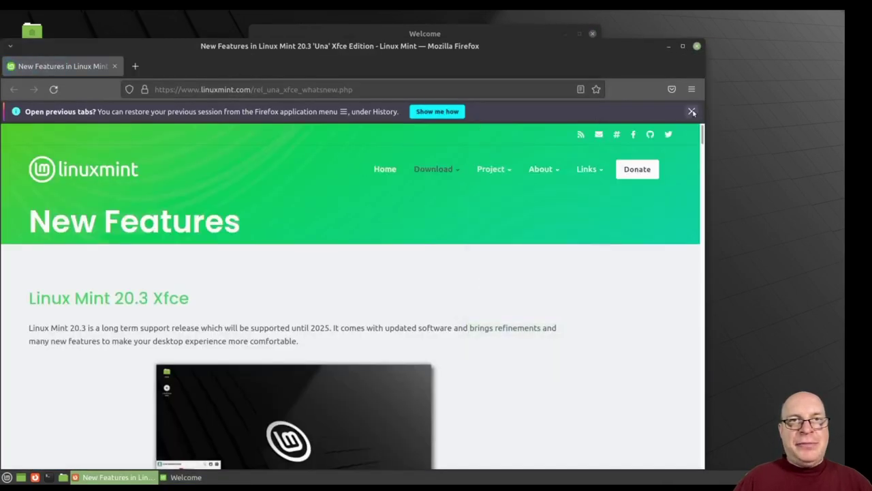
left_click(692, 112)
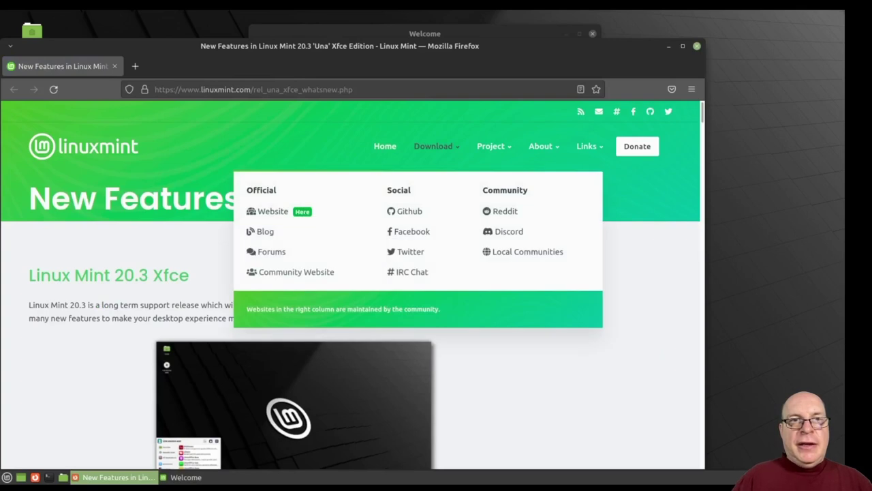
key("ctrl+plus")
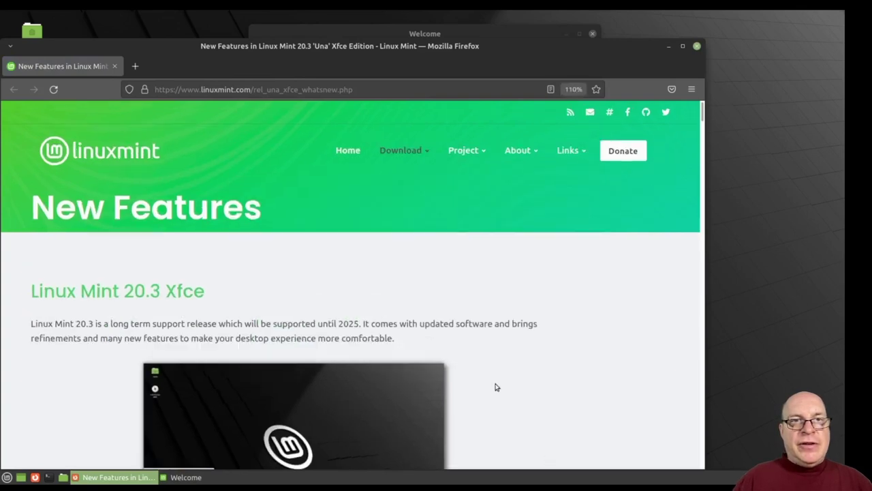
key("ctrl+plus")
Scroll down past the Thingy and Sticky Notes sections to the Theme Changes heading.
scroll(415, 338, "down", 1)
scroll(539, 383, "down", 1)
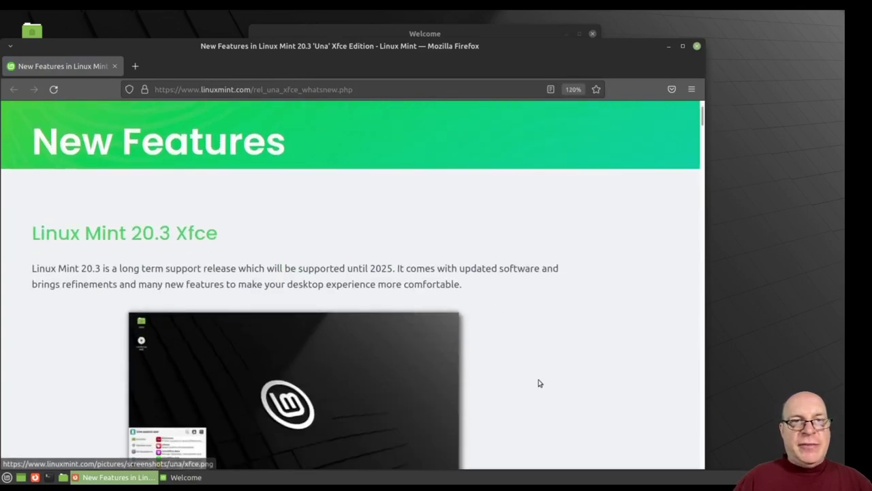
scroll(541, 384, "down", 2)
scroll(575, 385, "down", 1)
scroll(574, 385, "down", 1)
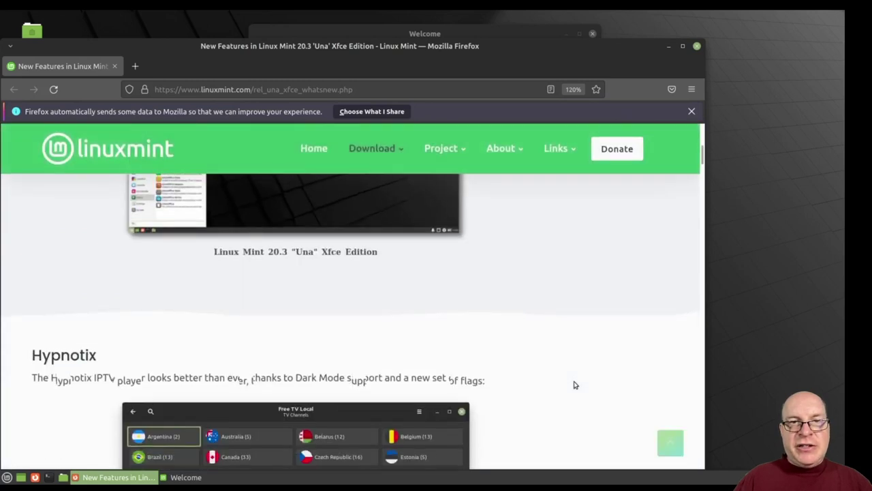
scroll(575, 384, "down", 2)
scroll(574, 382, "down", 1)
scroll(575, 381, "up", 2)
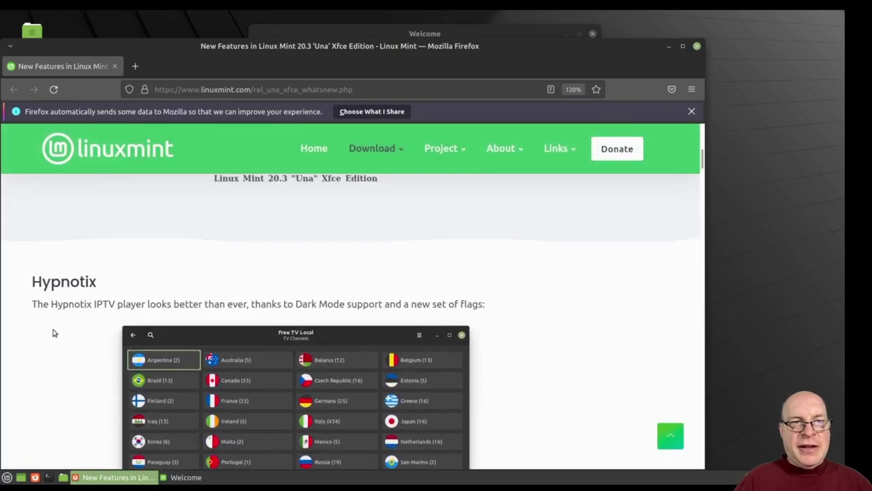
scroll(65, 350, "down", 2)
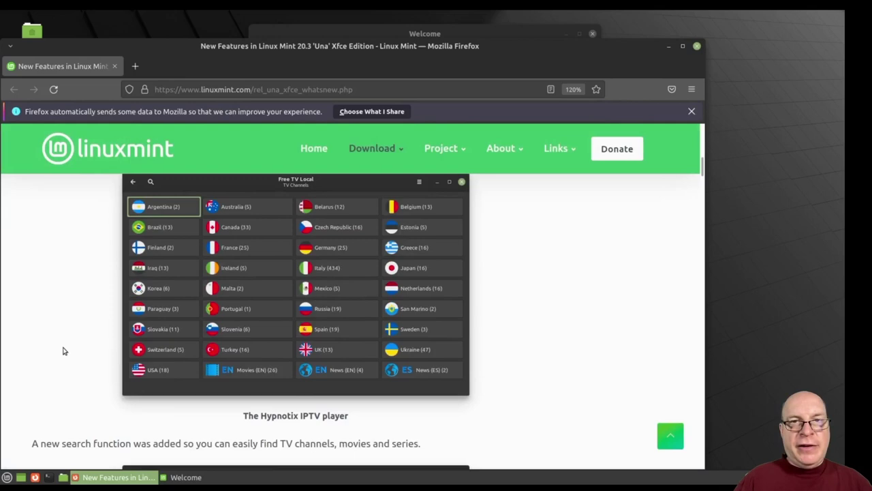
scroll(63, 350, "down", 1)
scroll(61, 348, "down", 1)
scroll(56, 346, "down", 2)
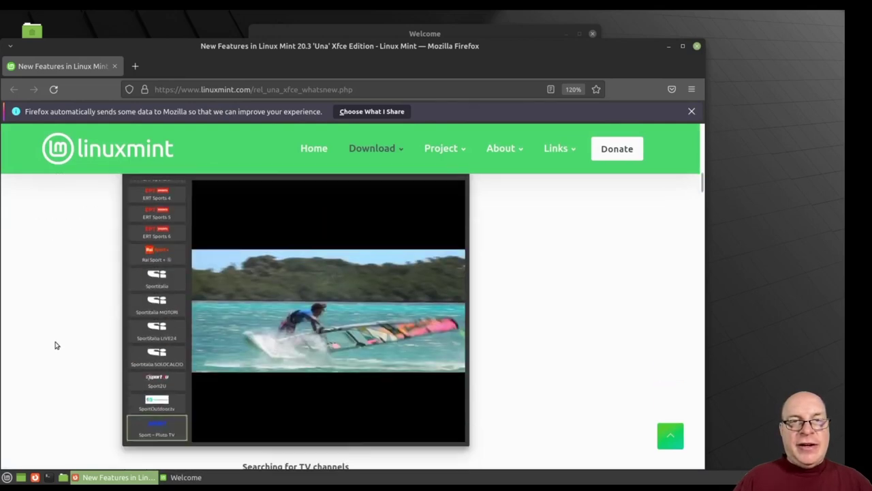
scroll(56, 345, "down", 2)
scroll(61, 343, "down", 2)
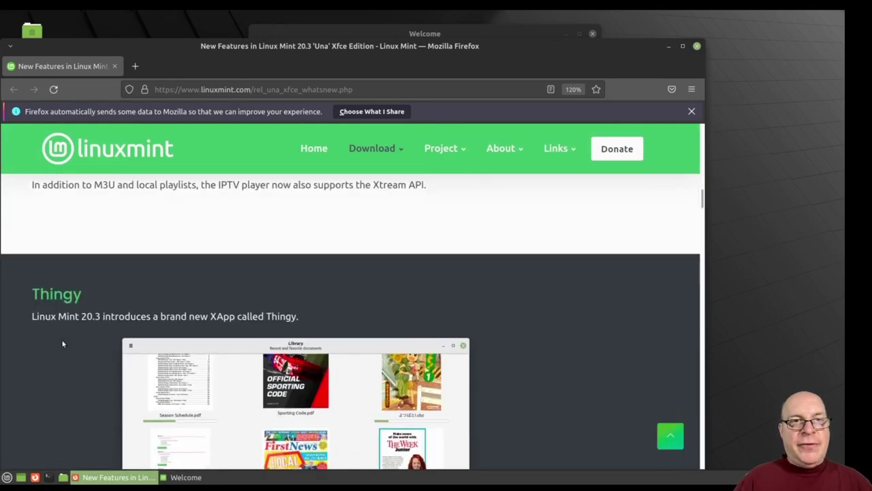
scroll(65, 330, "down", 1)
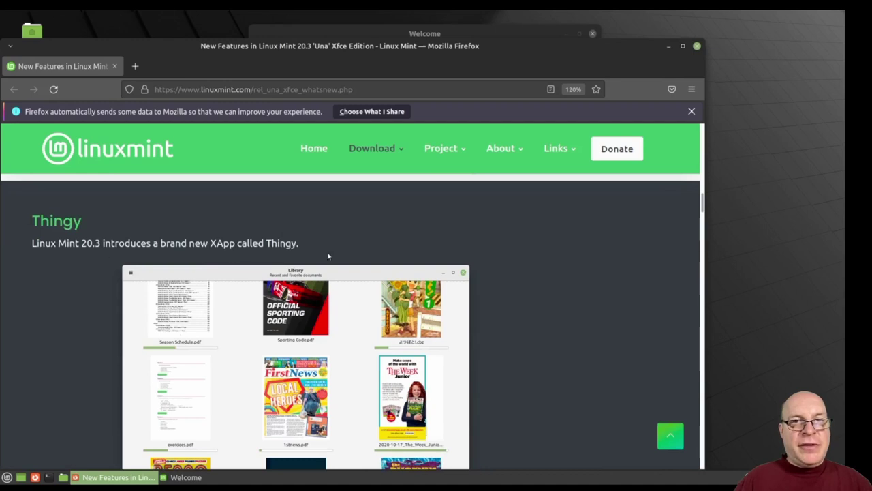
scroll(518, 336, "down", 2)
scroll(519, 337, "down", 1)
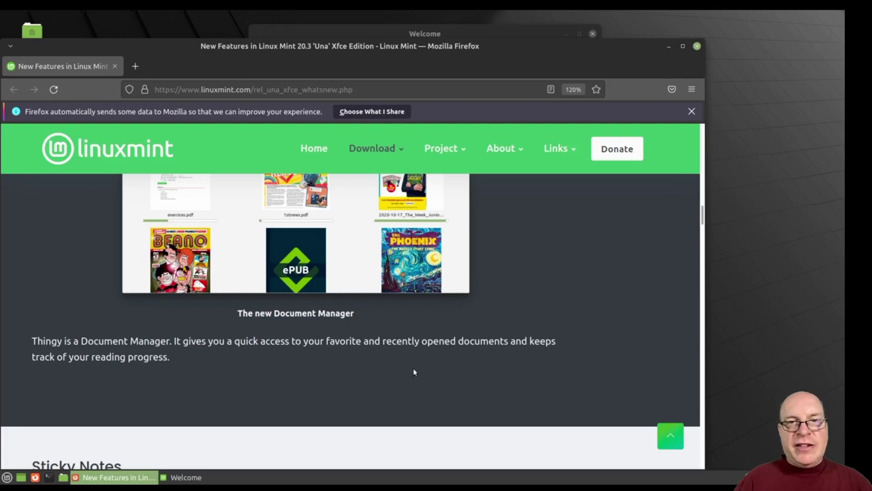
scroll(440, 370, "down", 2)
scroll(528, 360, "down", 3)
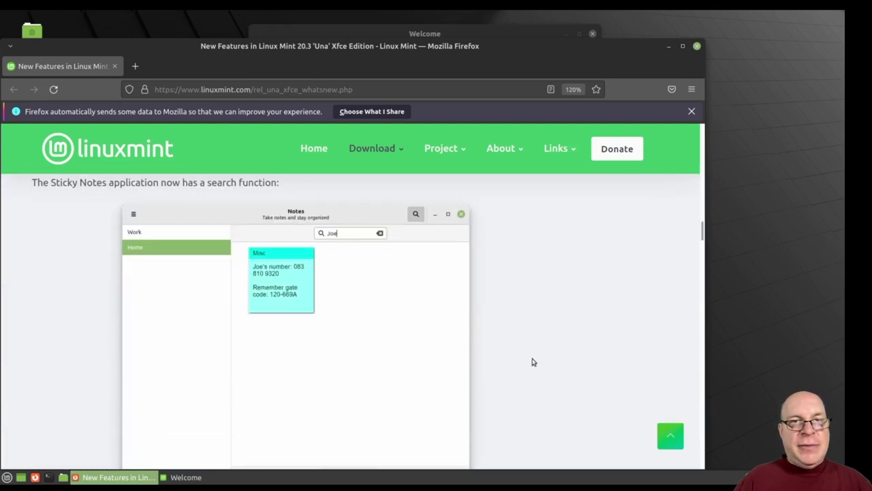
scroll(41, 300, "up", 2)
scroll(524, 336, "down", 4)
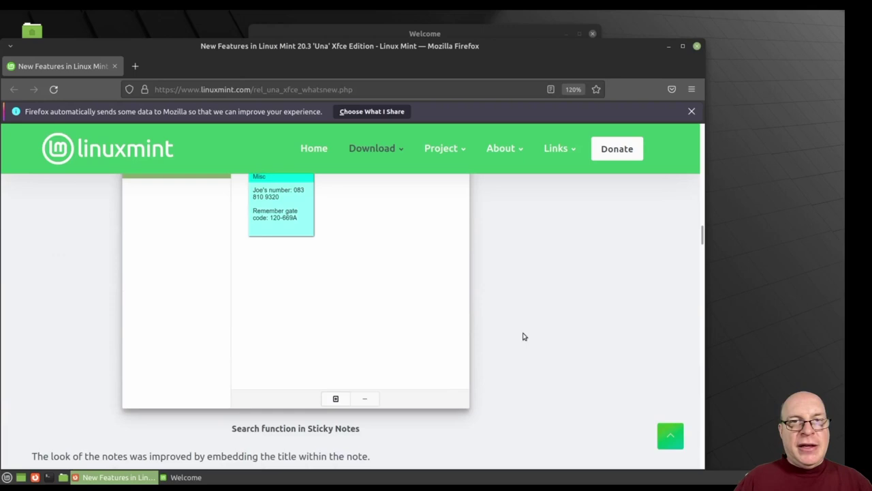
scroll(528, 340, "down", 3)
scroll(551, 345, "down", 3)
scroll(553, 347, "down", 2)
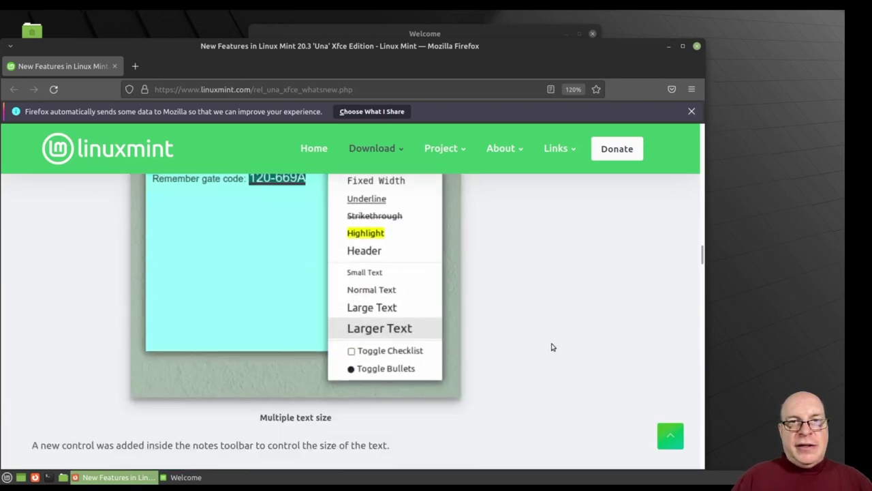
scroll(553, 347, "down", 2)
scroll(555, 347, "down", 3)
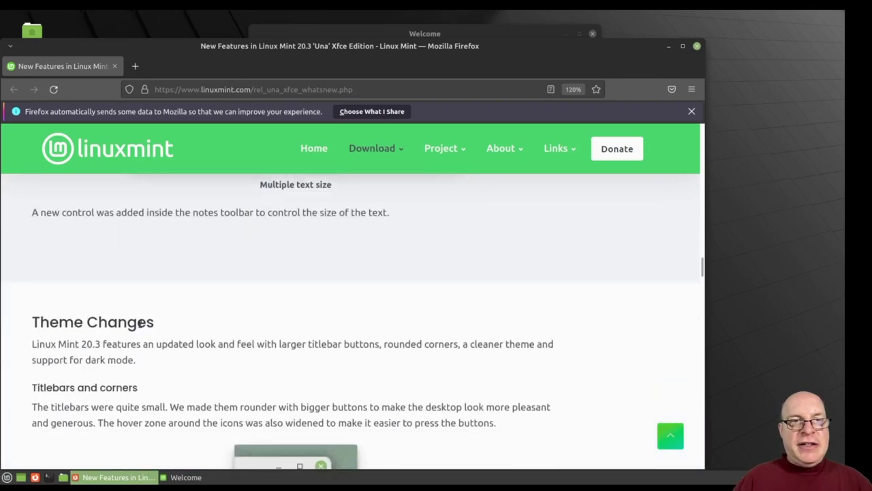
Scroll from Theme Changes down to the closing LTS strategy section.
scroll(361, 332, "down", 3)
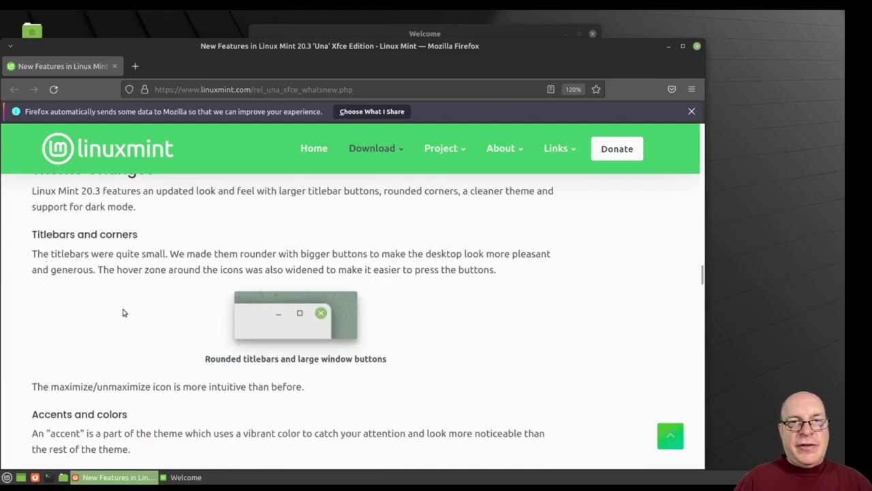
scroll(220, 315, "down", 3)
scroll(572, 327, "down", 3)
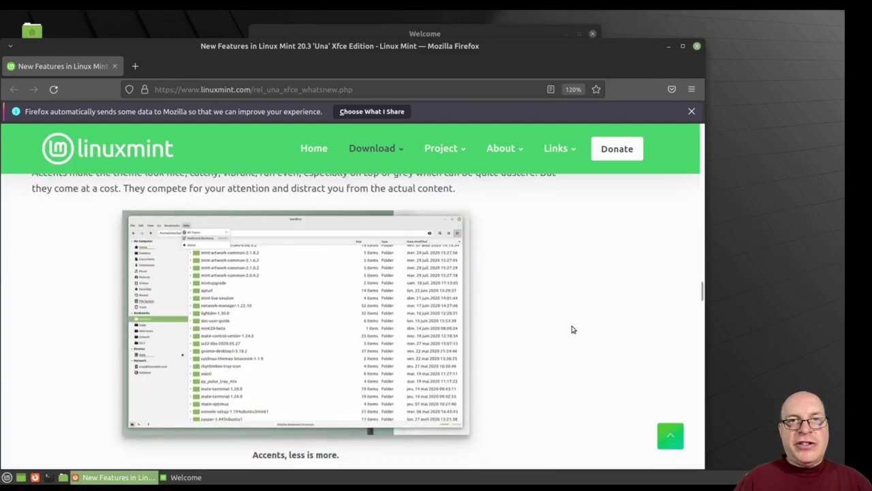
scroll(573, 327, "down", 3)
scroll(572, 329, "down", 3)
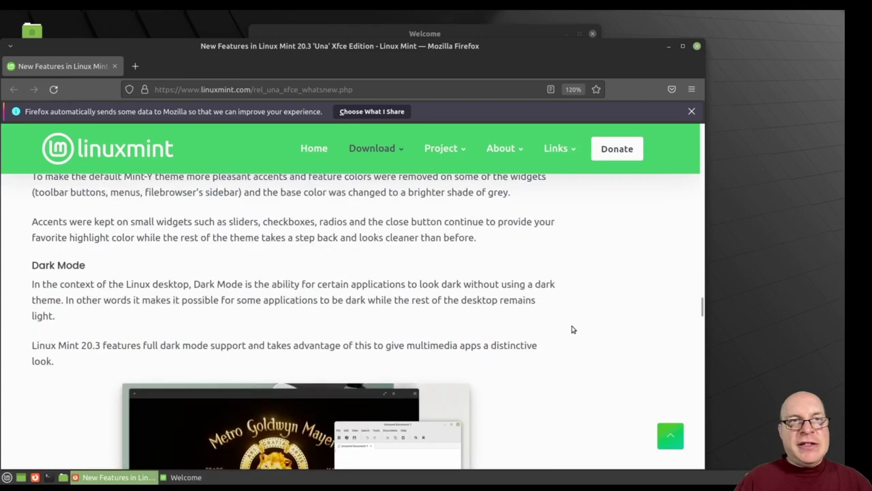
scroll(572, 329, "down", 2)
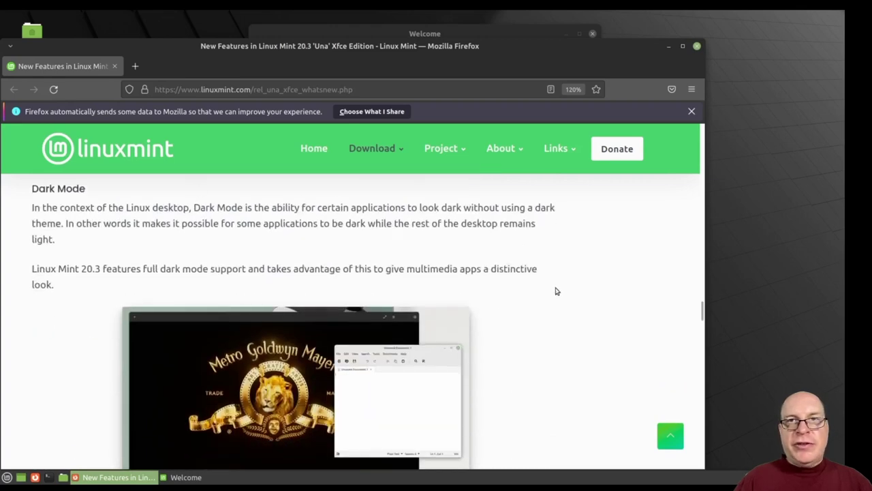
scroll(552, 306, "down", 1)
scroll(552, 307, "down", 1)
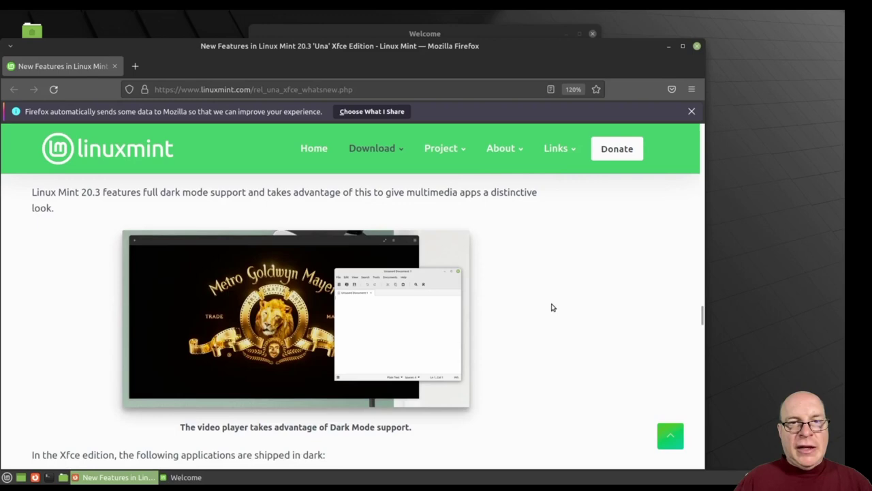
scroll(552, 308, "down", 3)
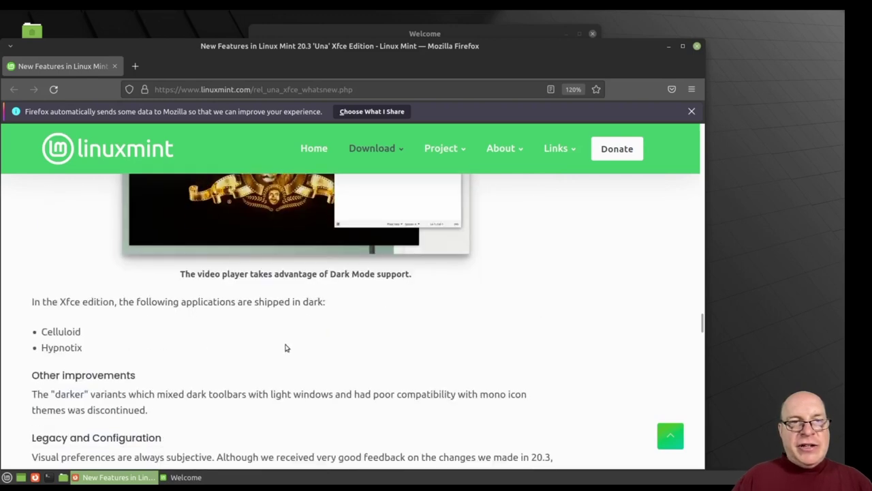
scroll(549, 345, "down", 1)
scroll(553, 346, "down", 1)
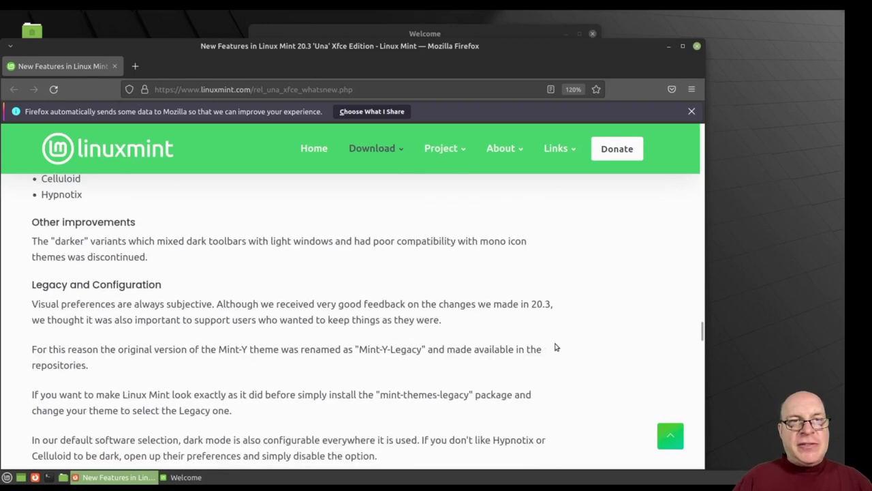
scroll(555, 348, "down", 1)
scroll(555, 348, "down", 1)
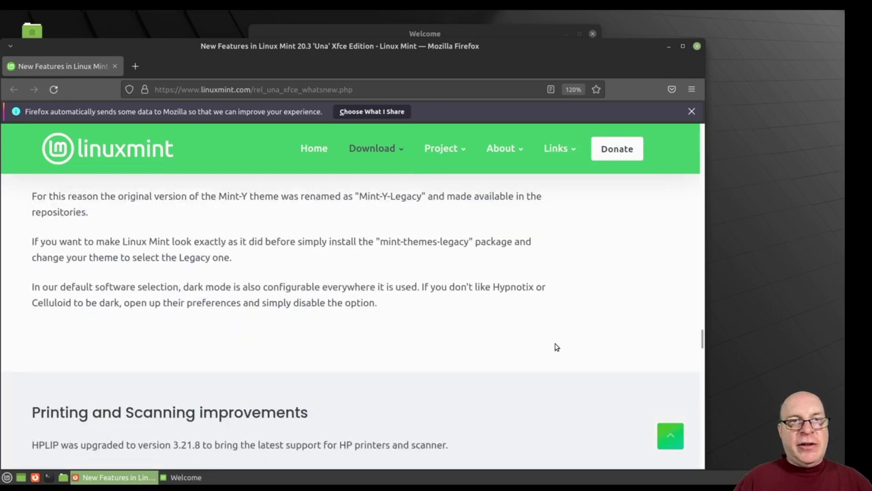
scroll(554, 346, "down", 1)
scroll(485, 348, "down", 1)
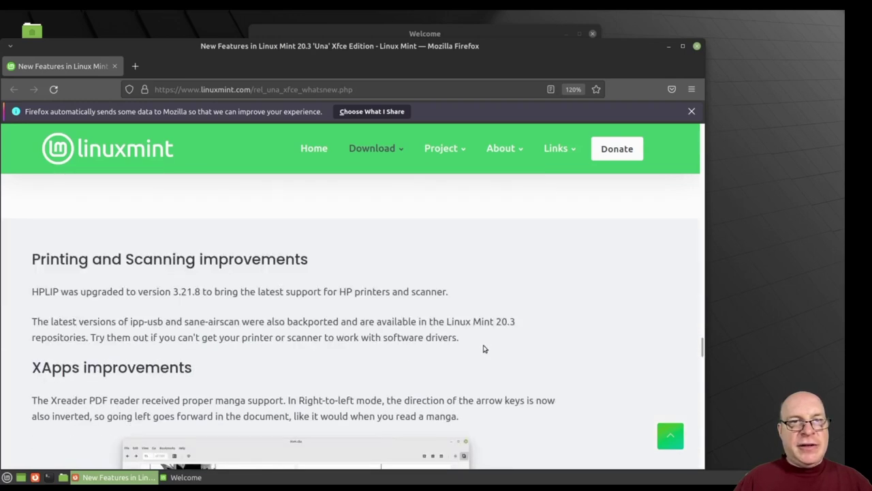
scroll(505, 349, "down", 2)
scroll(583, 351, "down", 1)
scroll(578, 352, "down", 2)
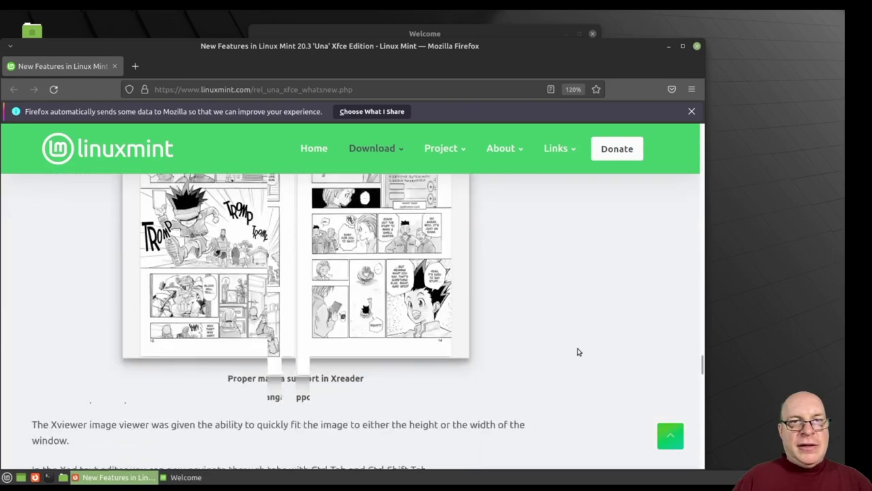
scroll(578, 352, "down", 1)
scroll(577, 352, "down", 2)
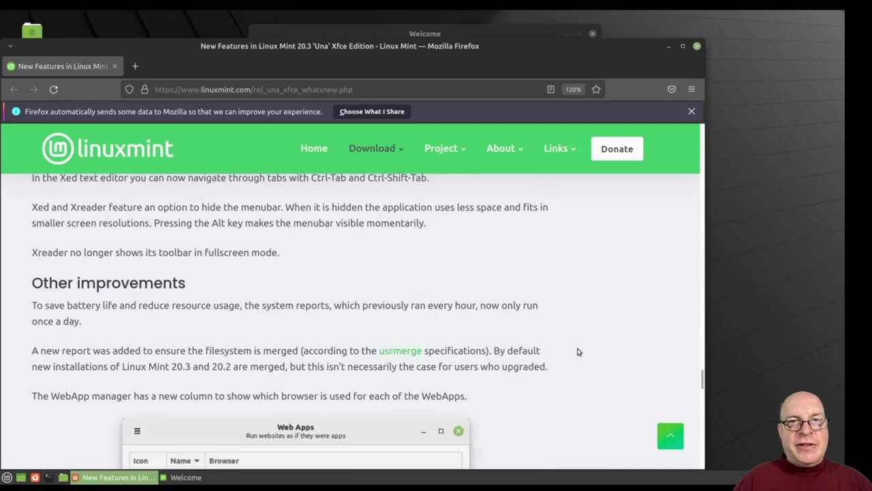
scroll(578, 352, "down", 1)
scroll(578, 351, "down", 2)
scroll(579, 351, "down", 1)
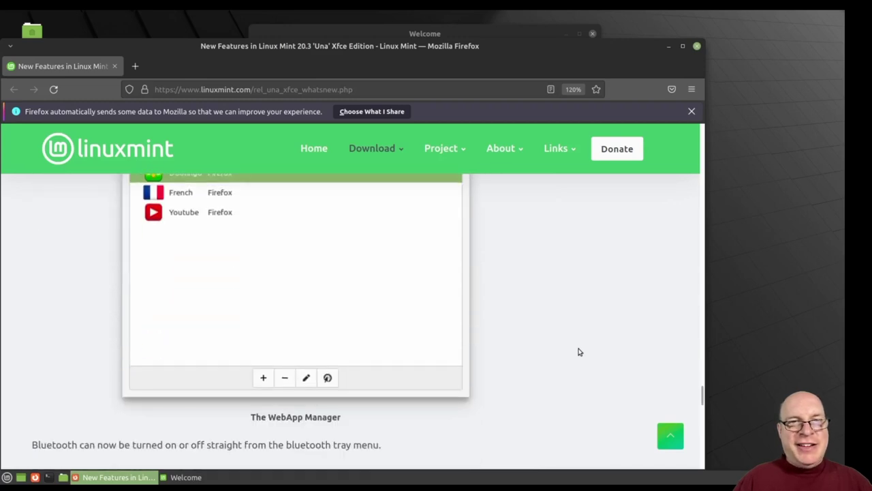
scroll(579, 351, "down", 1)
scroll(581, 351, "down", 1)
scroll(580, 352, "down", 1)
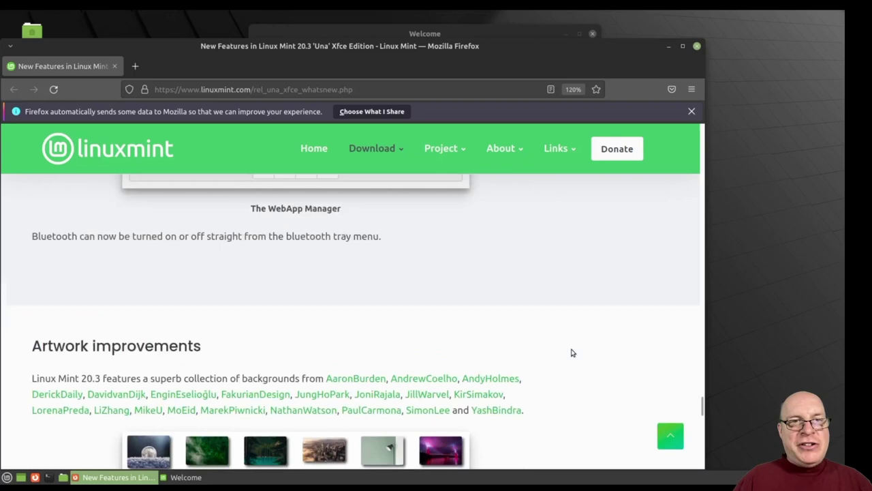
scroll(586, 352, "down", 3)
scroll(588, 352, "down", 2)
scroll(590, 352, "down", 1)
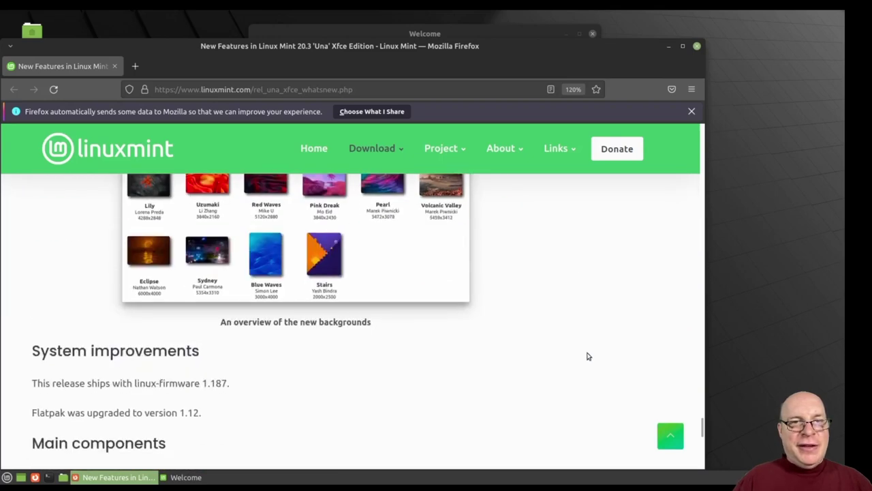
scroll(589, 356, "down", 2)
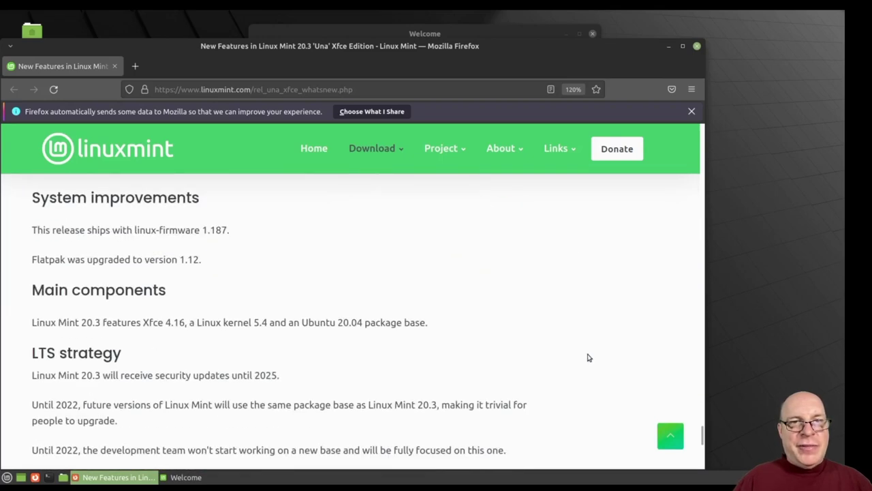
scroll(590, 357, "down", 1)
scroll(588, 356, "down", 1)
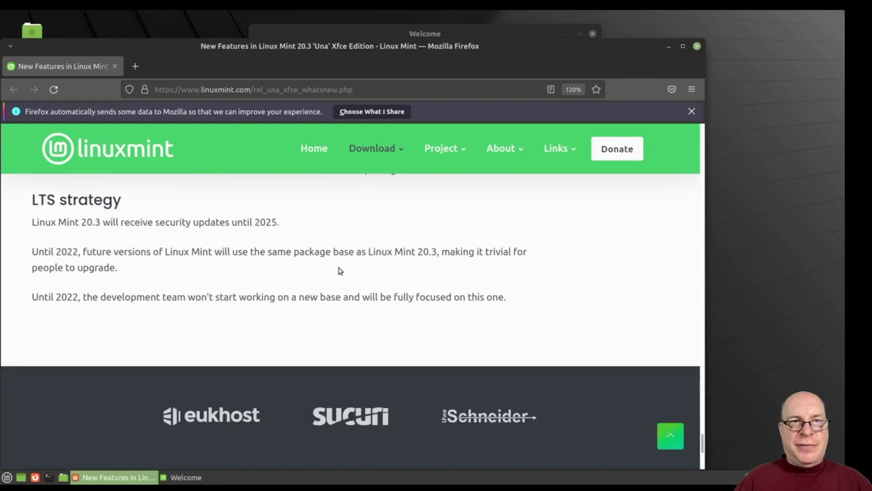
Highlight 'updates until 2025' and the trivial-upgrade phrase, then dismiss the data-sharing notice.
left_click_drag(193, 222, 277, 222)
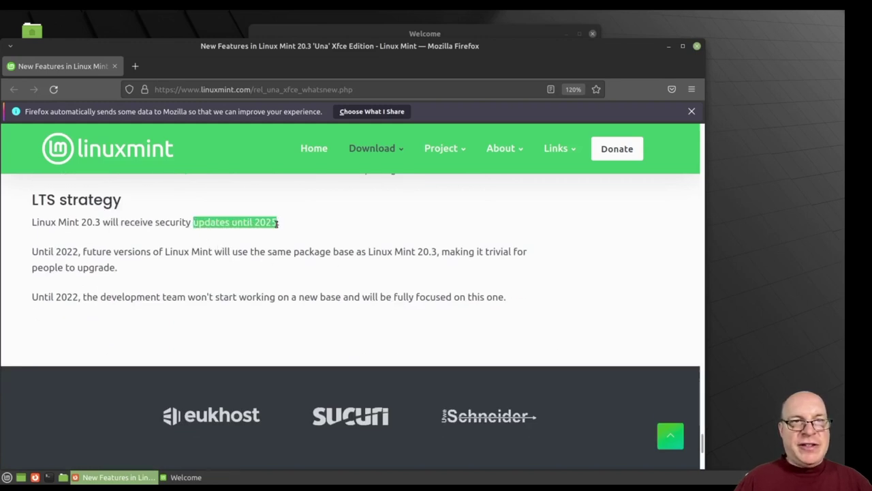
left_click(497, 247)
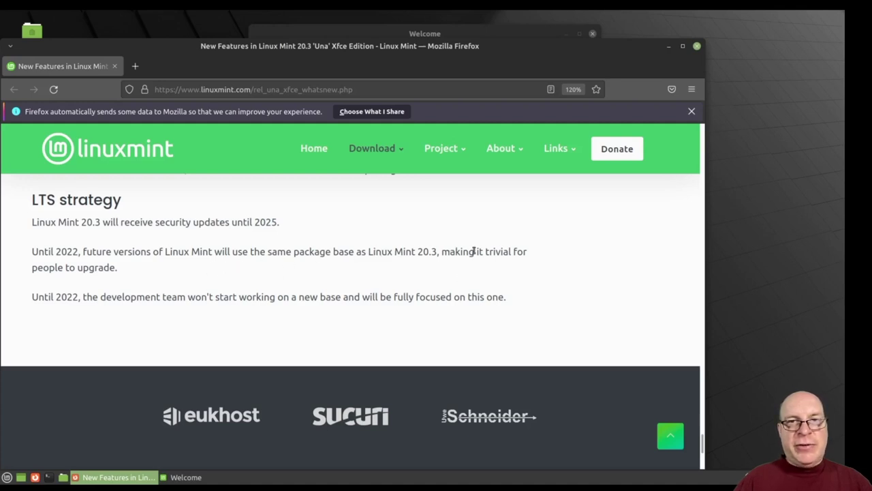
left_click_drag(484, 251, 249, 270)
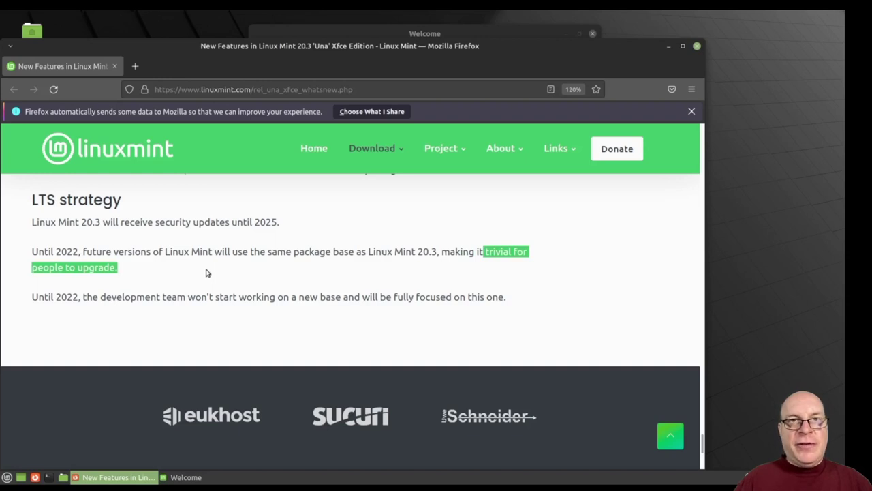
left_click(172, 198)
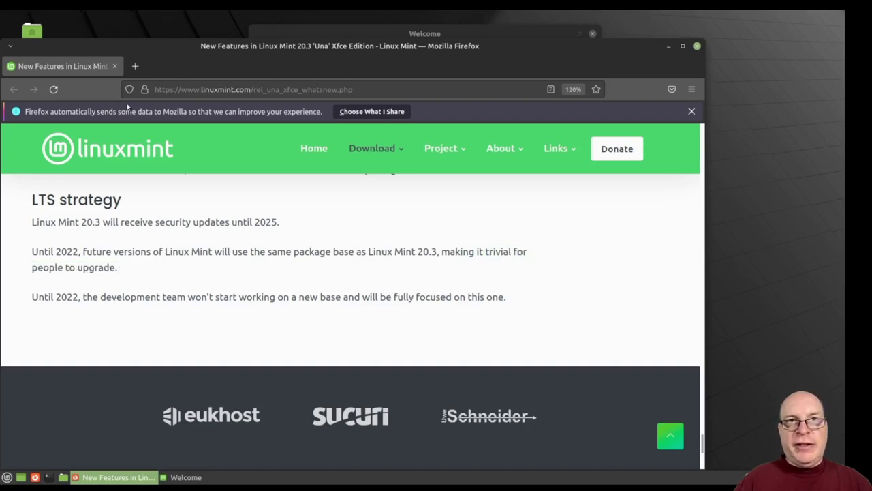
left_click(691, 111)
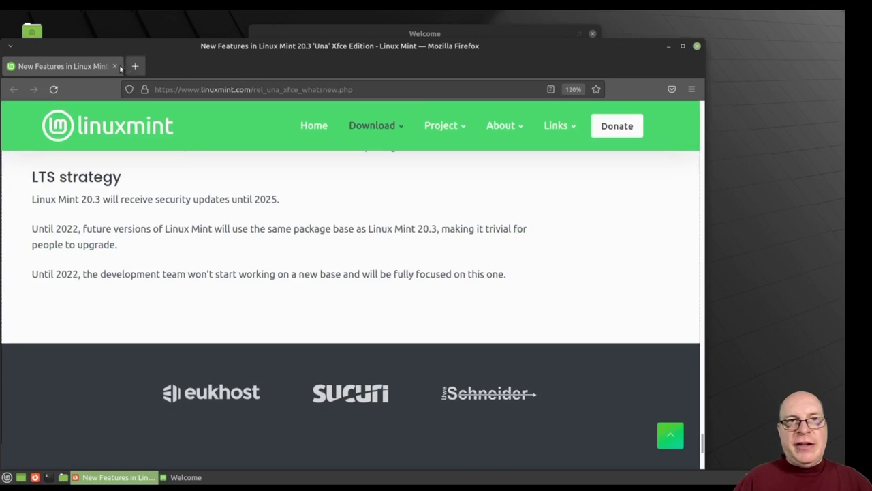
Close Firefox and launch Web Forums from the Welcome screen's Help section.
left_click(115, 66)
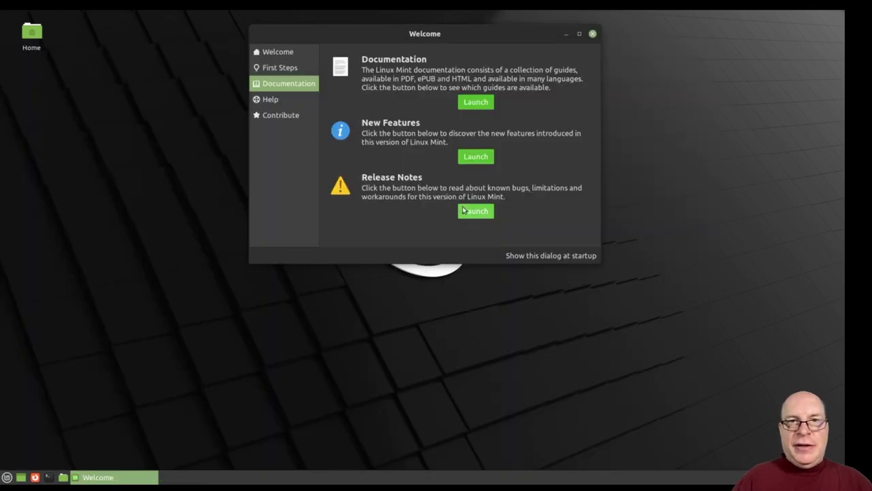
left_click(267, 100)
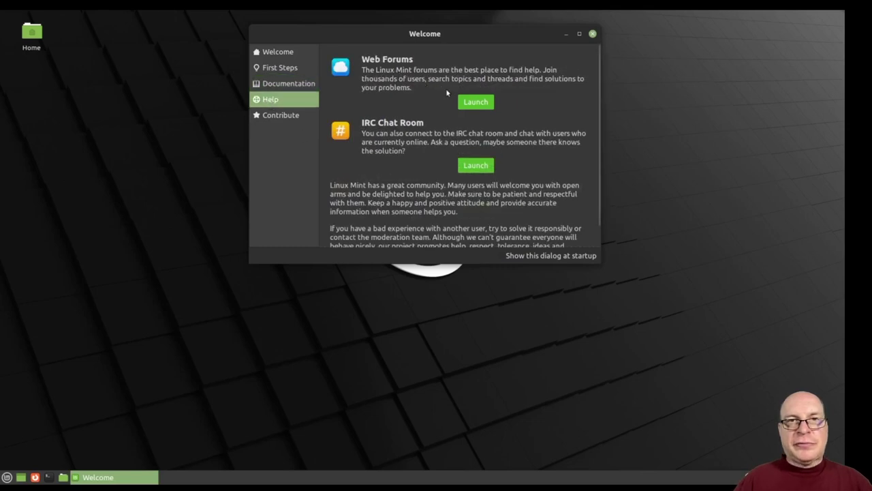
left_click(475, 102)
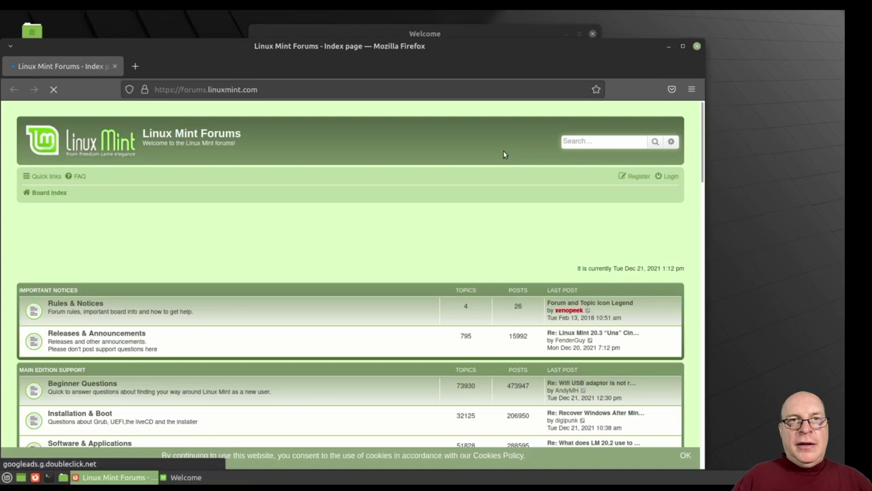
Zoom the forums index to 120% and open the Beginner Questions forum.
key("ctrl+plus")
key("ctrl+plus")
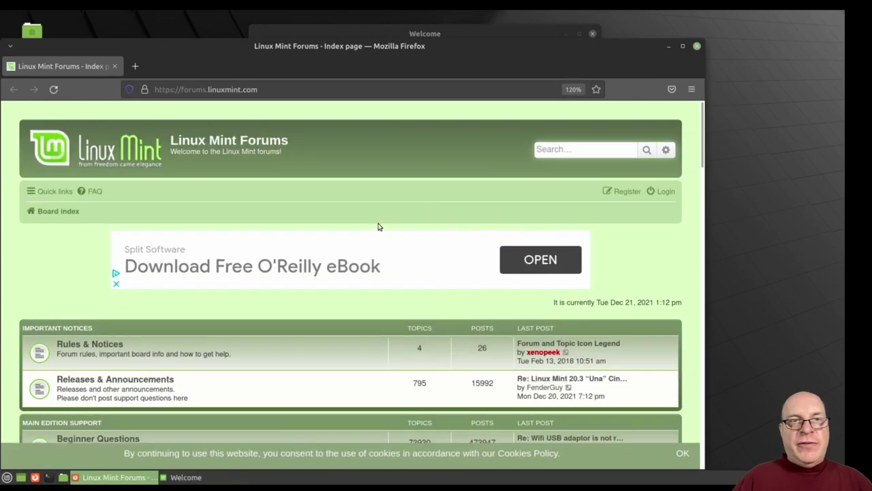
scroll(318, 276, "down", 3)
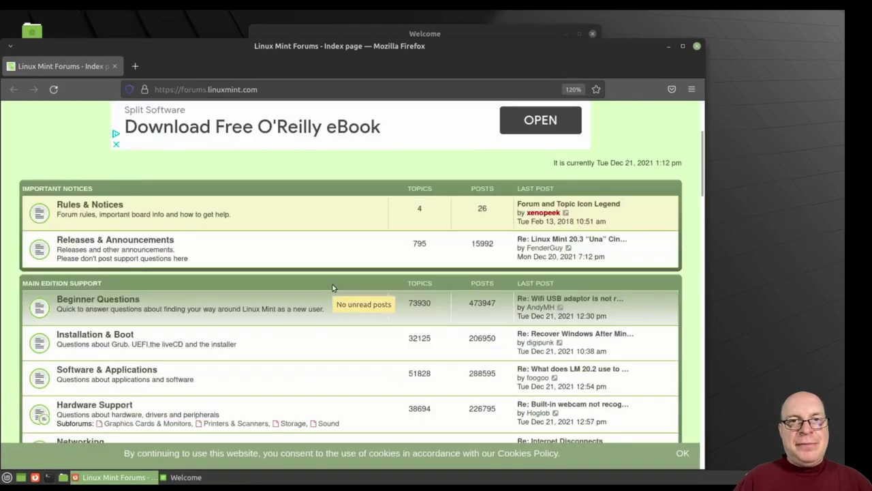
scroll(323, 283, "down", 3)
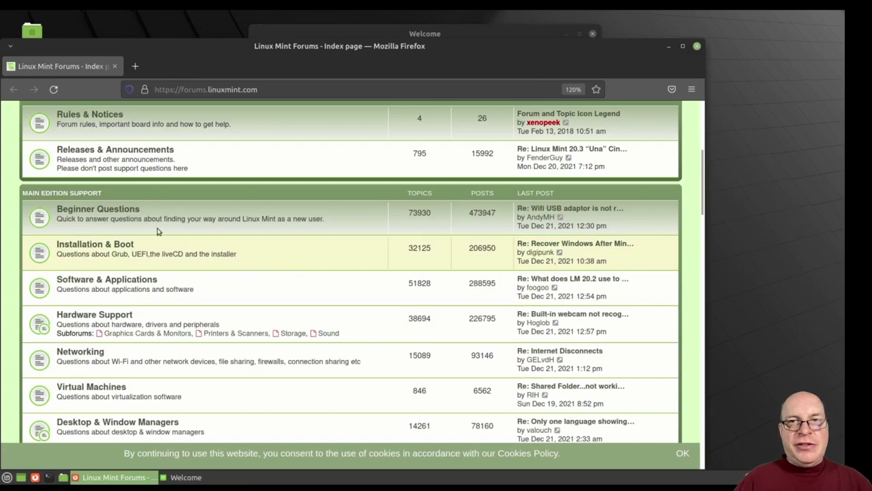
left_click(99, 210)
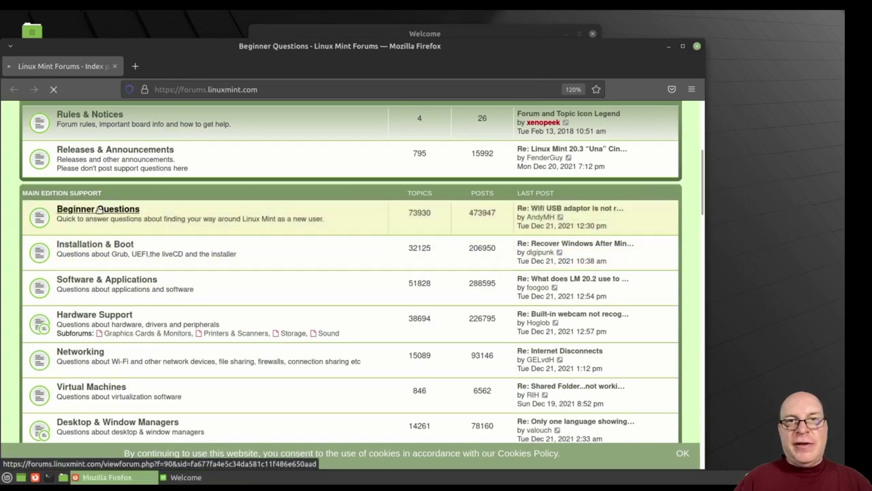
scroll(436, 276, "down", 3)
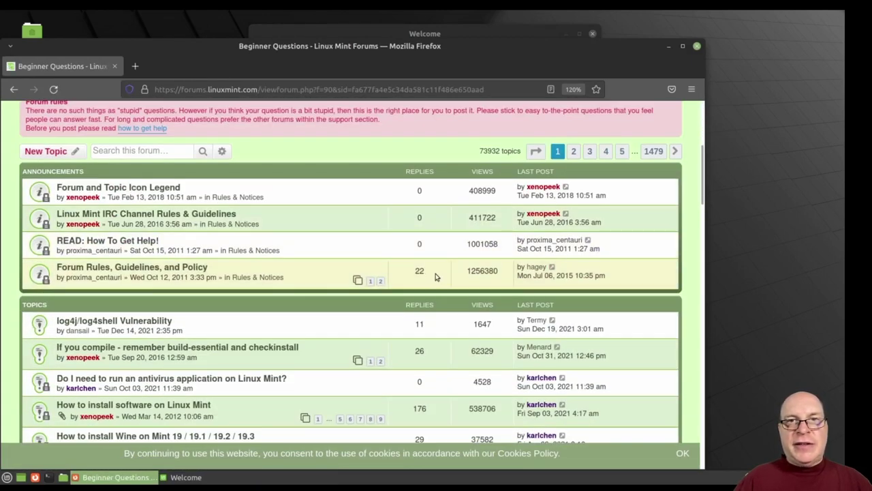
Highlight the 'no stupid questions' forum-rule sentences and scroll through the Beginner Questions topics.
left_click_drag(25, 115, 174, 112)
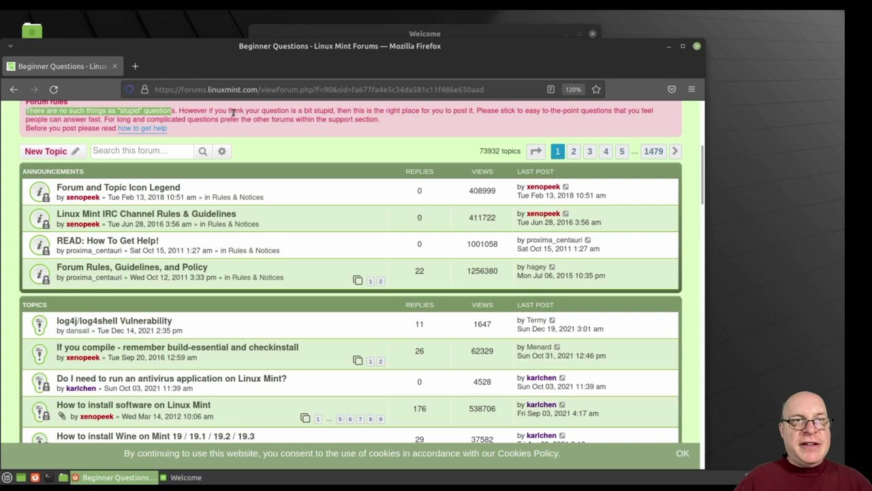
left_click_drag(180, 110, 471, 109)
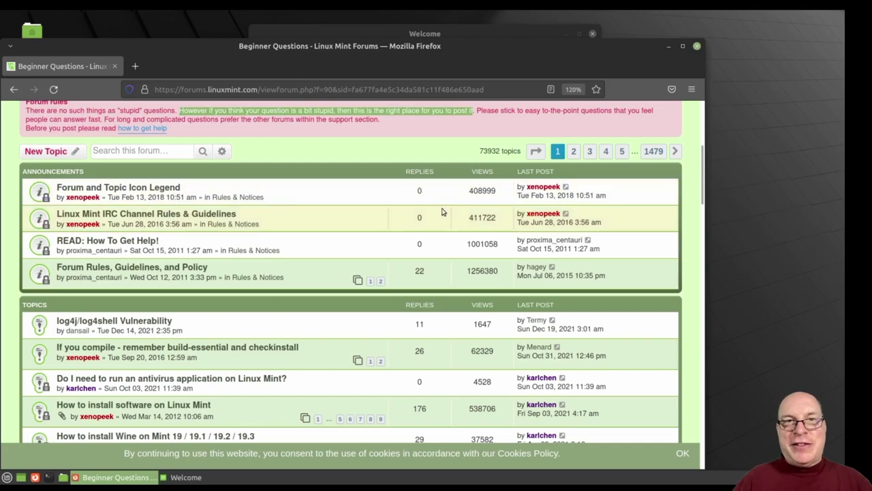
scroll(431, 230, "down", 1)
scroll(431, 230, "down", 5)
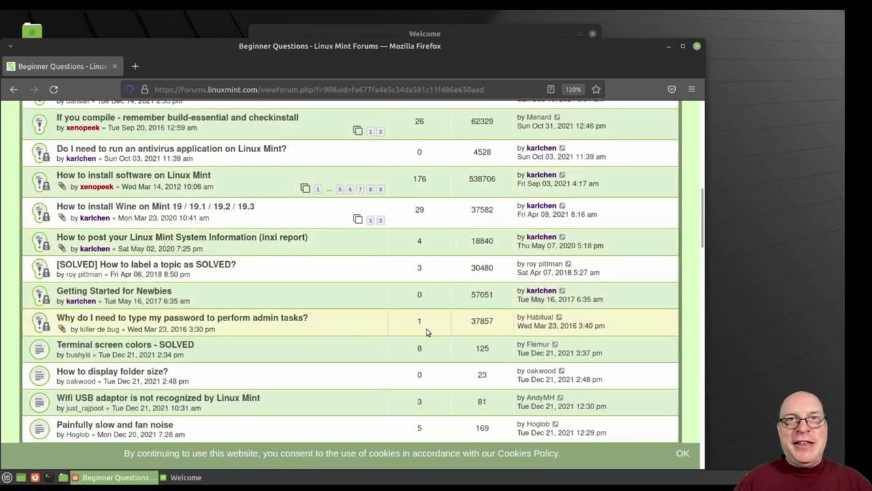
scroll(482, 322, "down", 4)
scroll(483, 324, "down", 2)
scroll(483, 326, "down", 2)
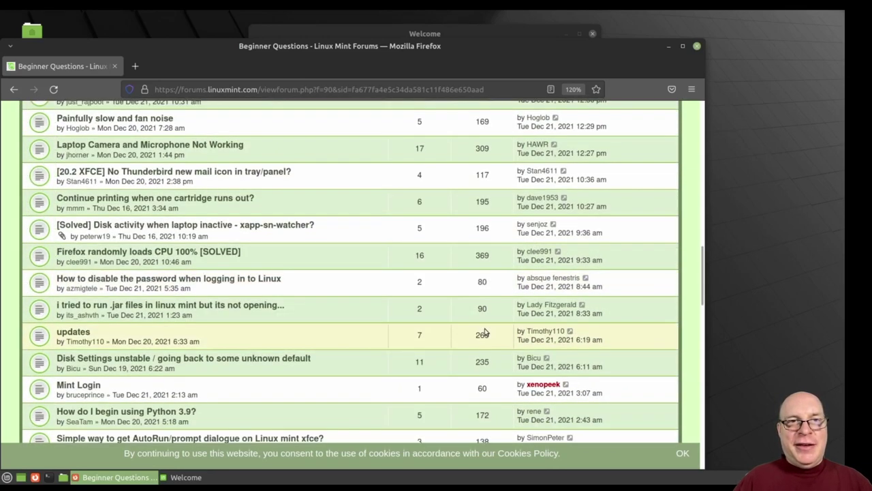
scroll(484, 329, "down", 6)
scroll(483, 330, "down", 2)
scroll(482, 329, "down", 6)
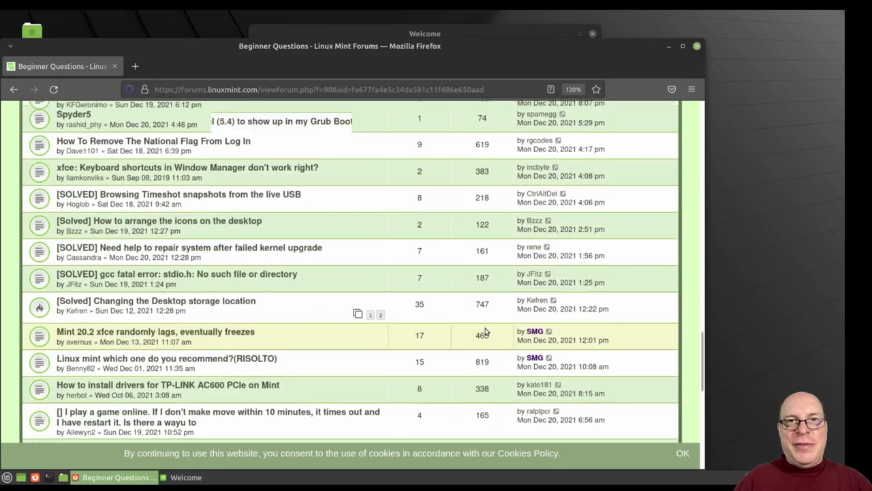
scroll(480, 327, "up", 8)
scroll(479, 327, "up", 4)
Go back to the forums index, browse its categories, and close Firefox.
key("alt+Left")
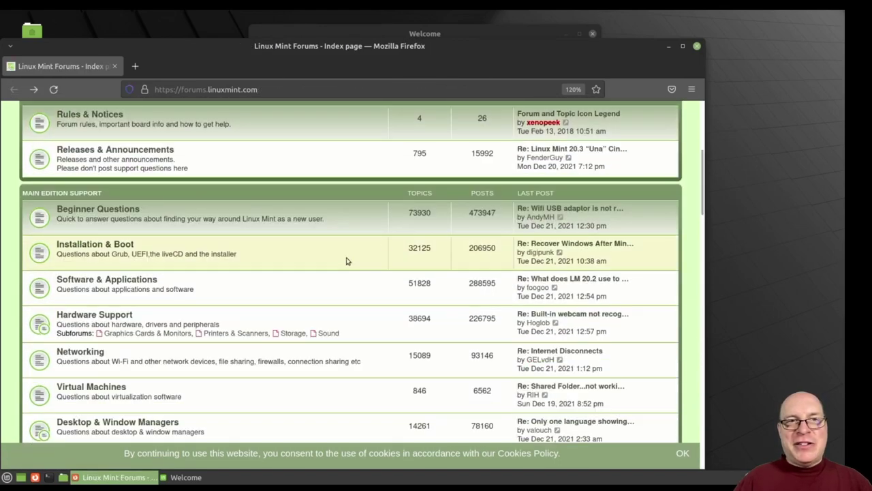
scroll(440, 286, "down", 3)
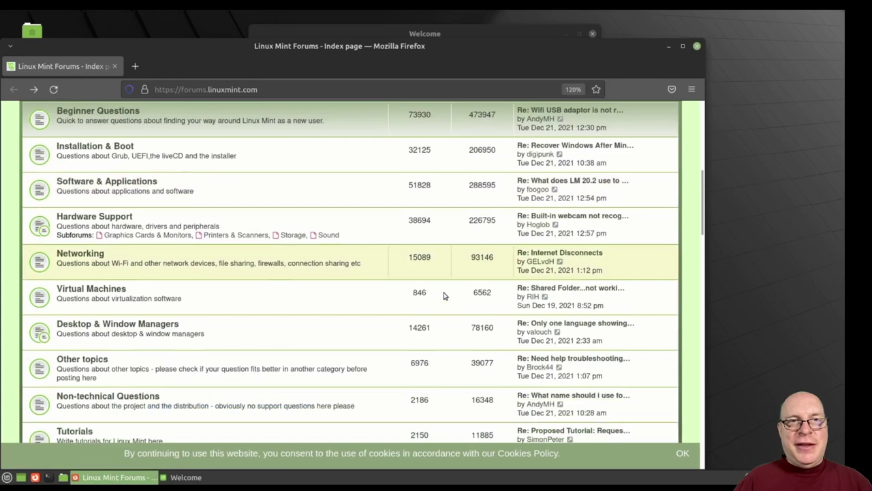
scroll(443, 296, "down", 3)
scroll(443, 295, "up", 2)
scroll(444, 295, "up", 4)
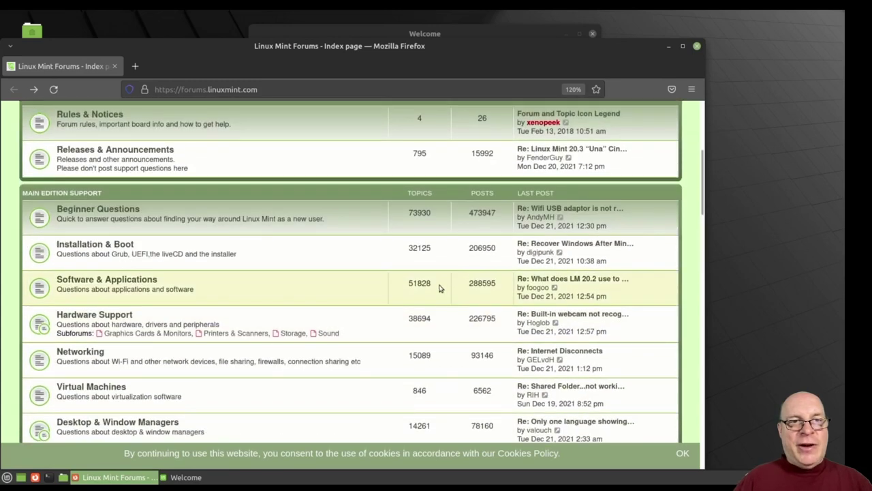
left_click(116, 66)
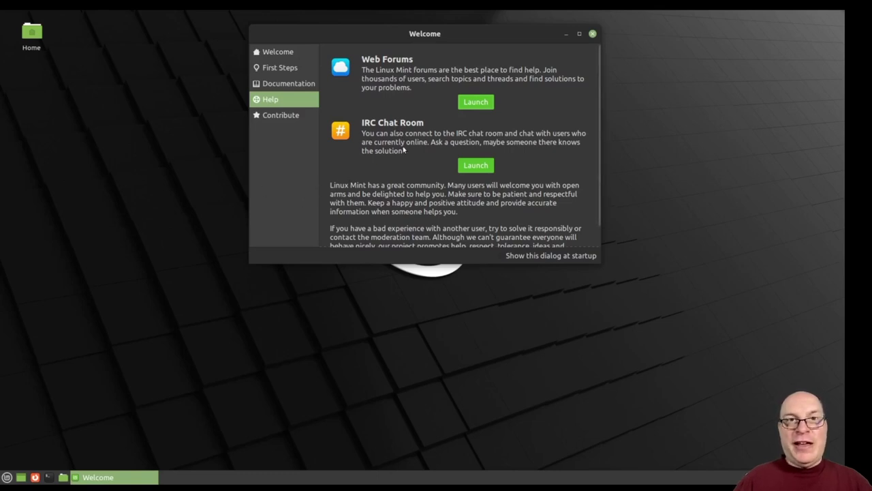
Close Welcome, restart from the Mint menu, and log back in with the account password.
left_click(593, 34)
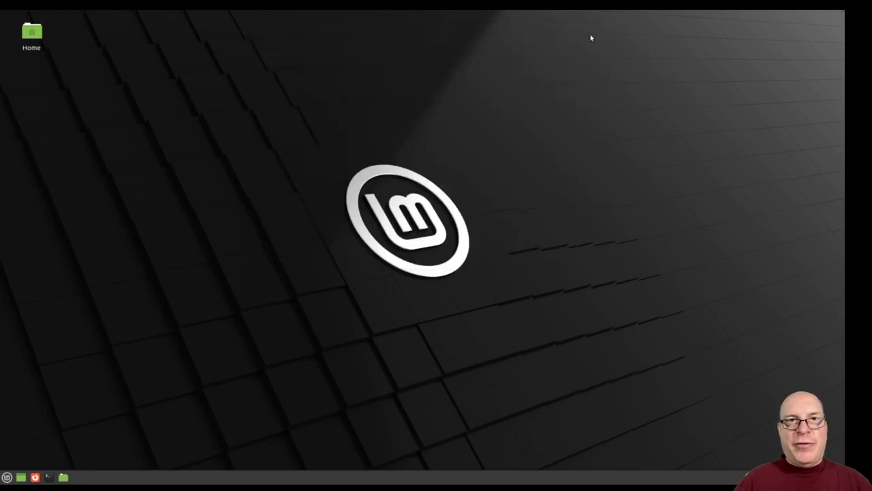
left_click(7, 477)
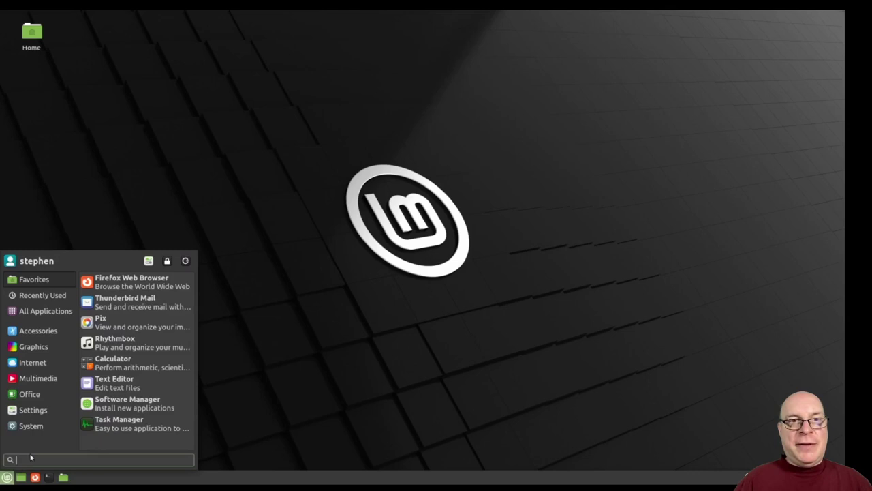
left_click(185, 261)
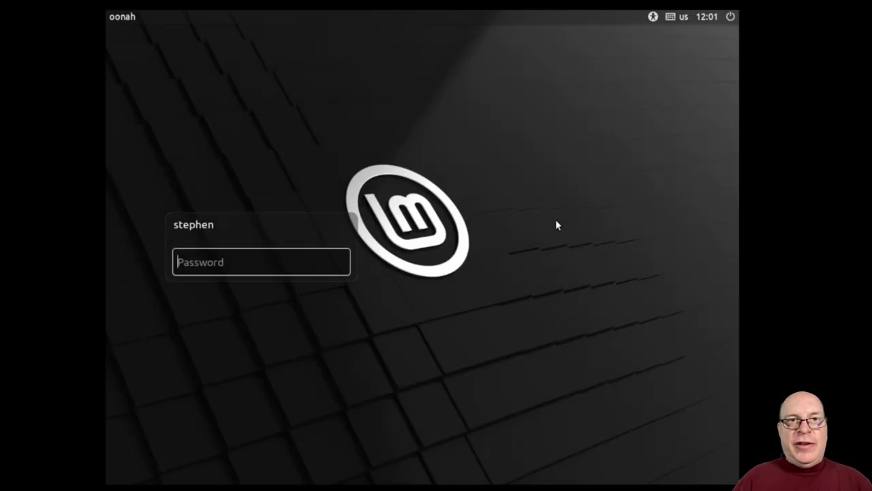
type("•••••")
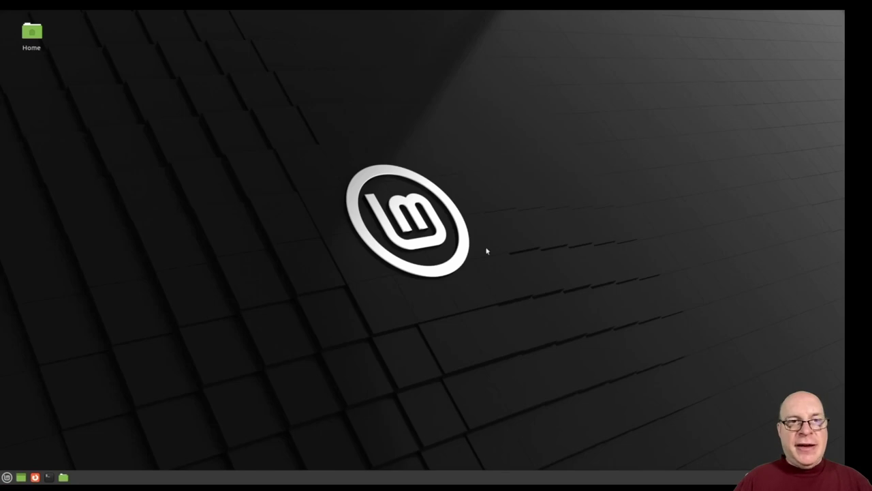
Open a terminal window, reposition it, and enlarge its font.
left_click(48, 477)
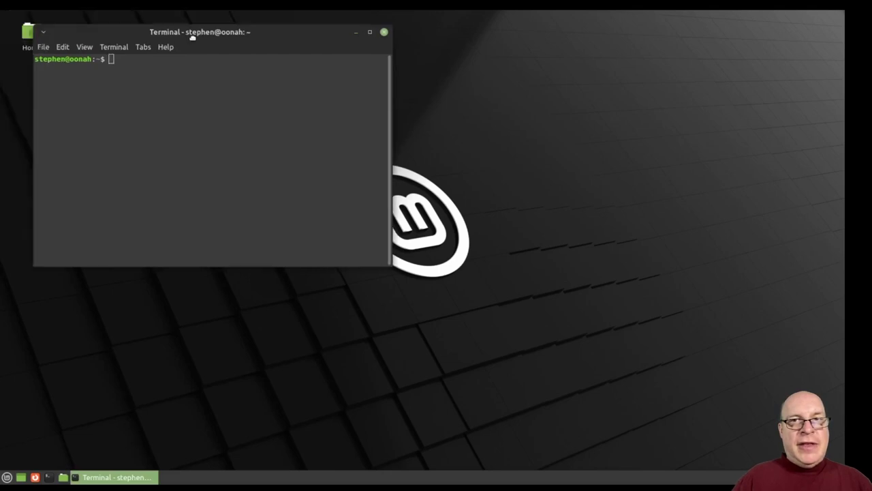
left_click_drag(150, 30, 212, 54)
key("ctrl+plus")
key("ctrl+plus")
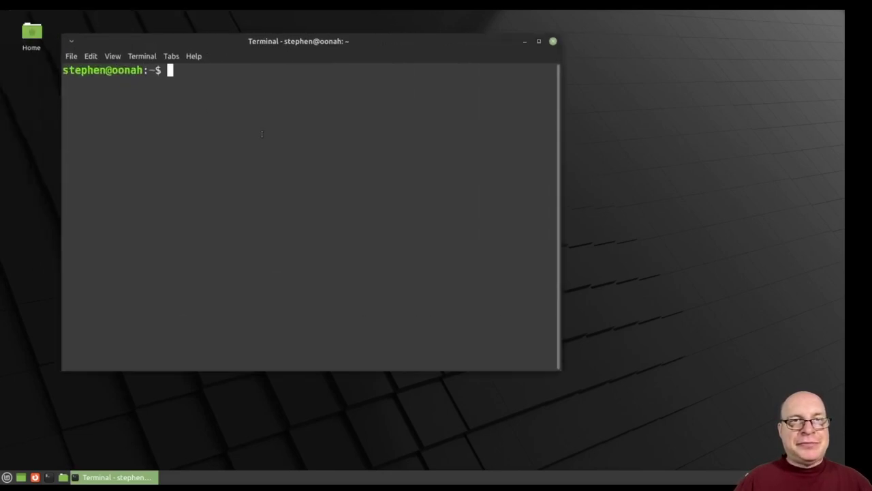
Run 'sudo apt update && sudo apt dist-upgrade -y' with the password, then clear the screen.
type("sudo apt u")
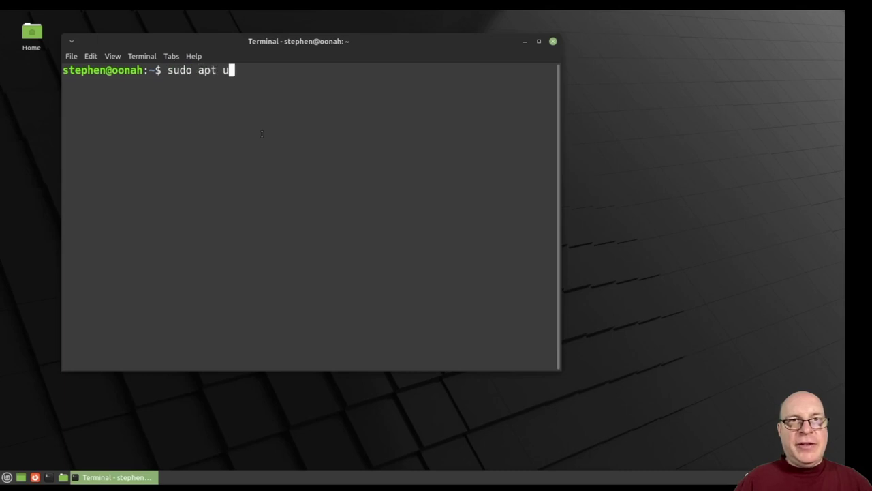
type("pdate && ")
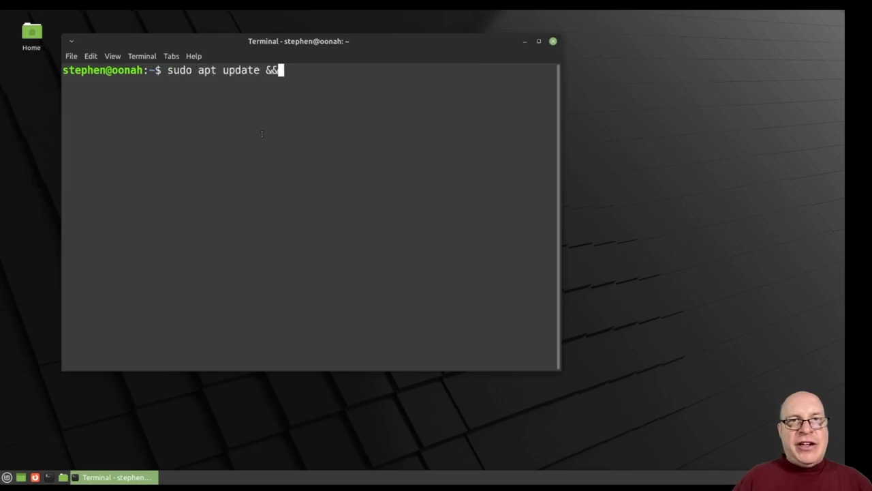
type("sudo apt ")
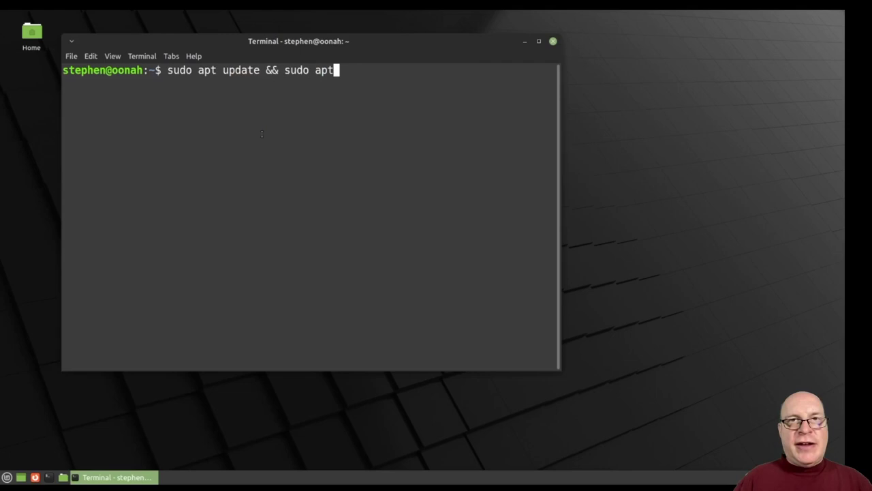
type("dist-upgr")
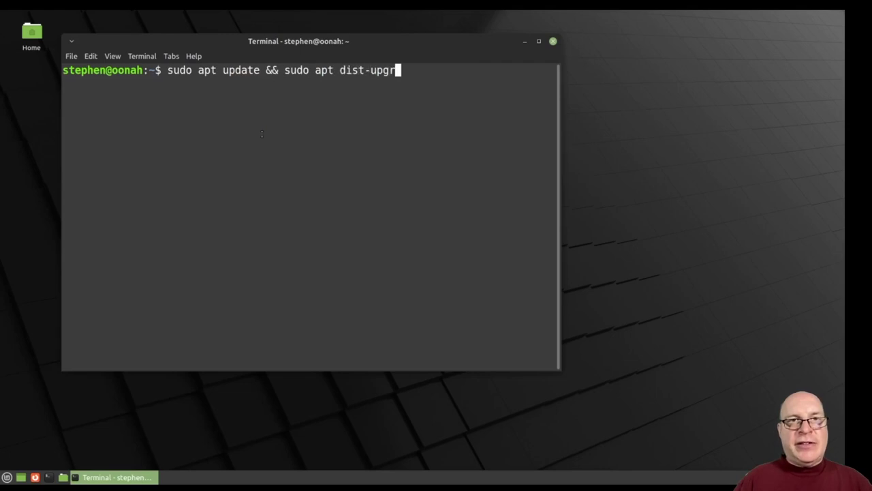
type("ade -y")
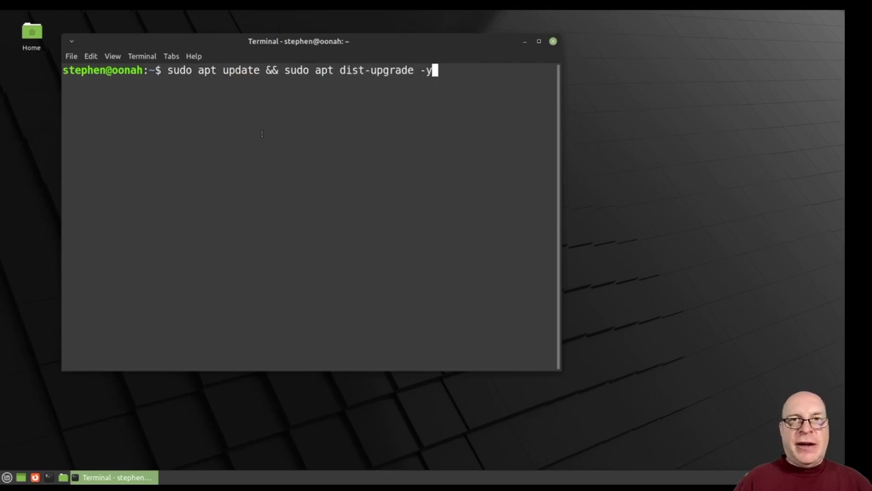
key("Return")
type("********")
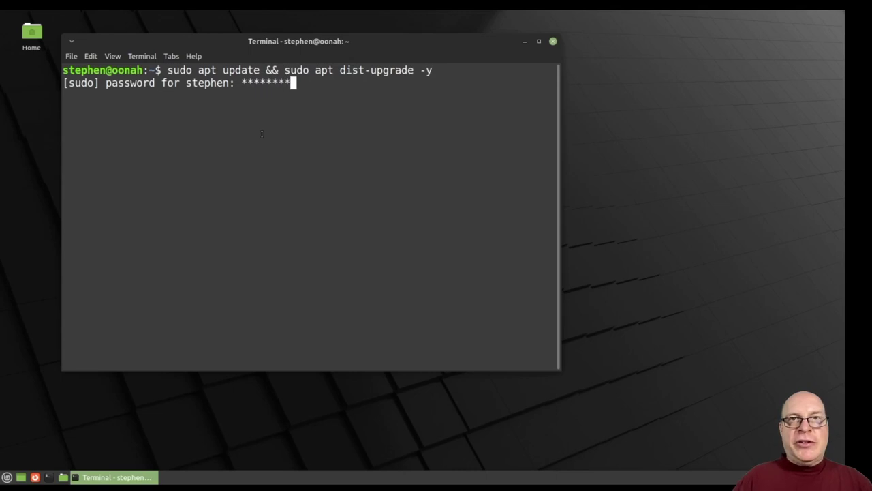
key("Return")
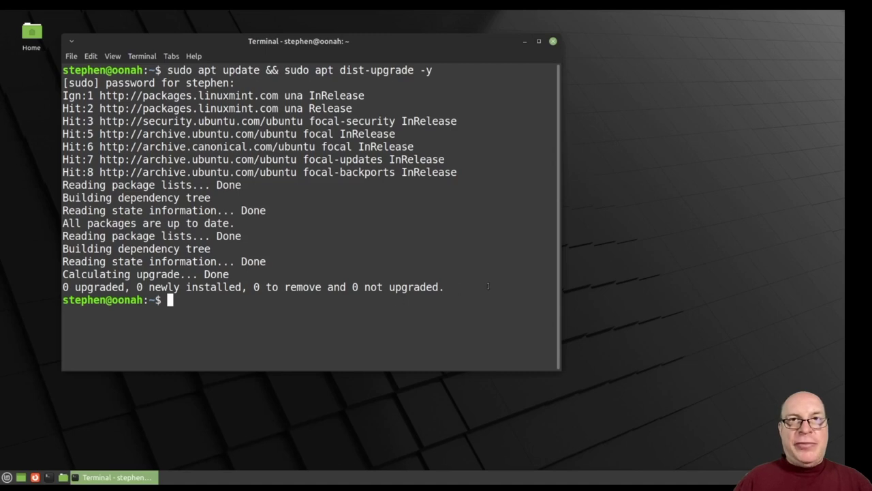
key("ctrl+l")
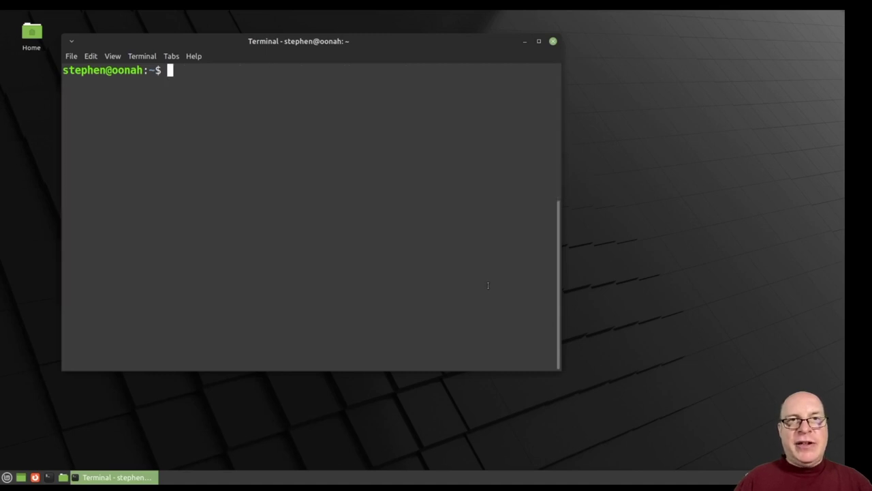
Run neofetch, highlight the memory usage figure, then clear the terminal.
type("neofetch")
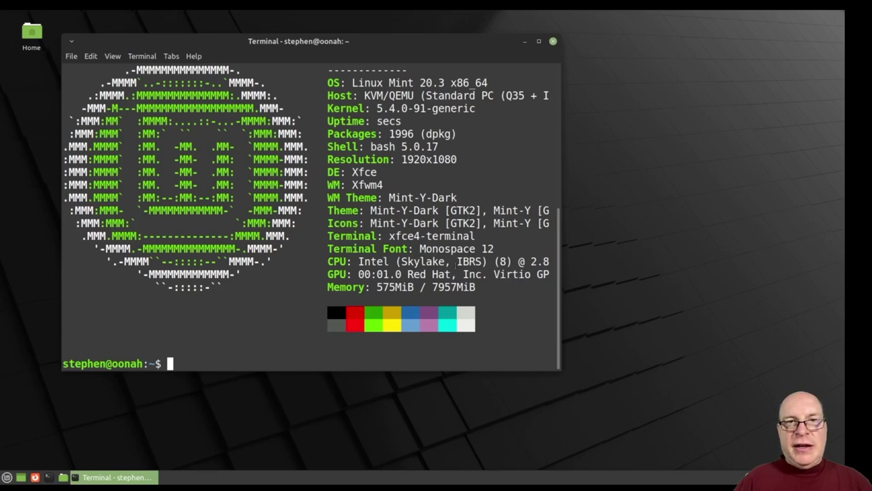
left_click_drag(377, 287, 476, 287)
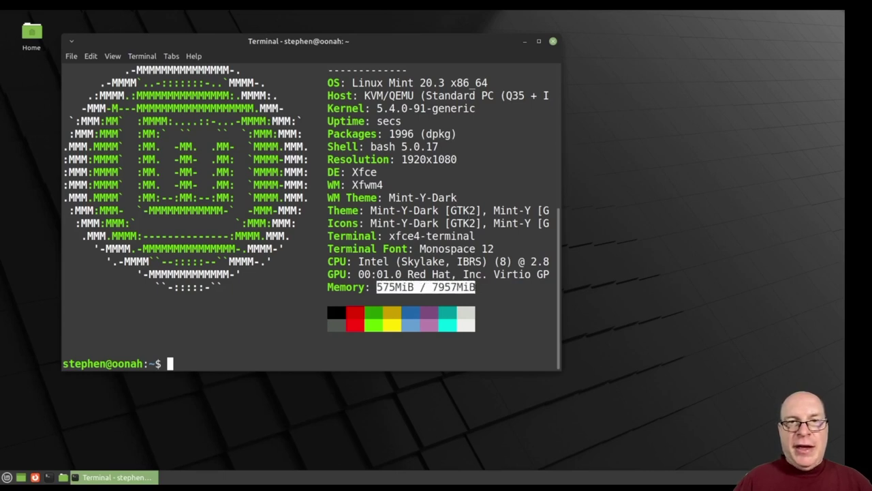
left_click(516, 295)
key("ctrl+l")
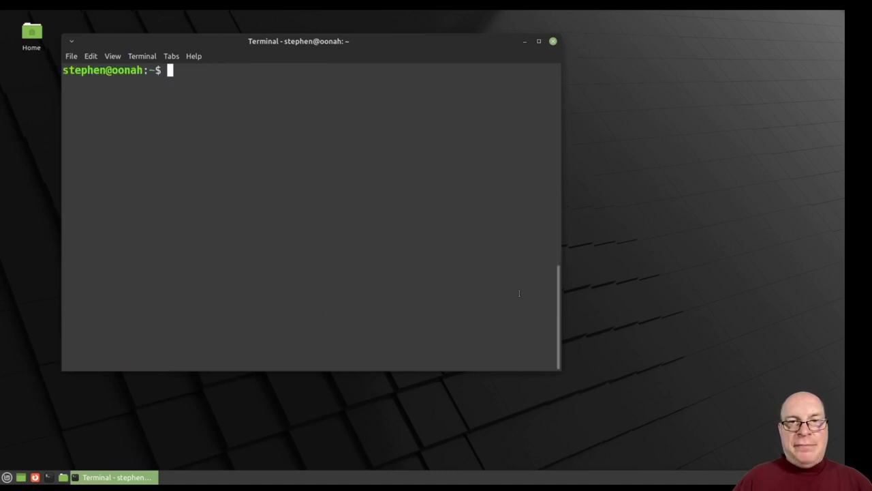
Run 'free -h' and point out the 568Mi used memory and the Swap row.
type("free -h")
key("Return")
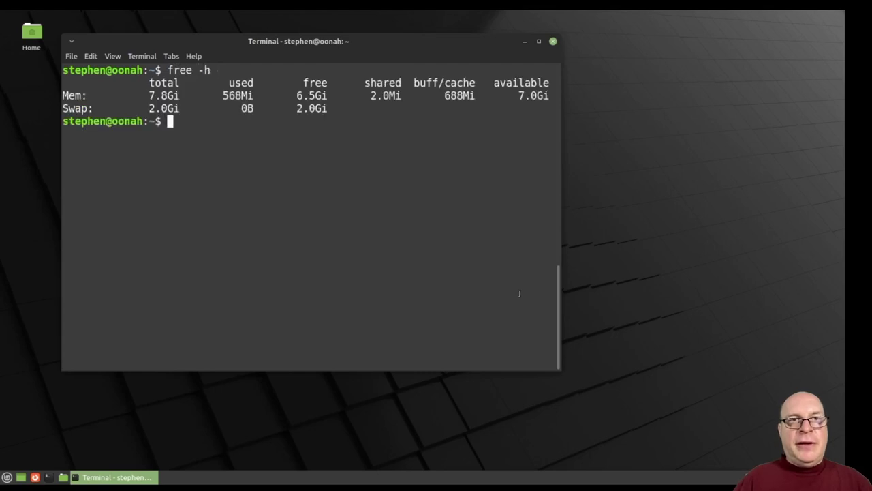
double_click(232, 96)
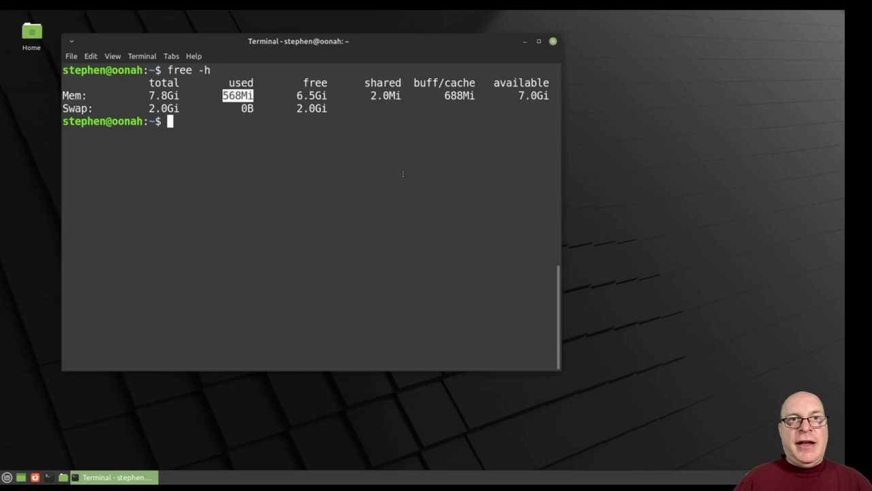
left_click(190, 111)
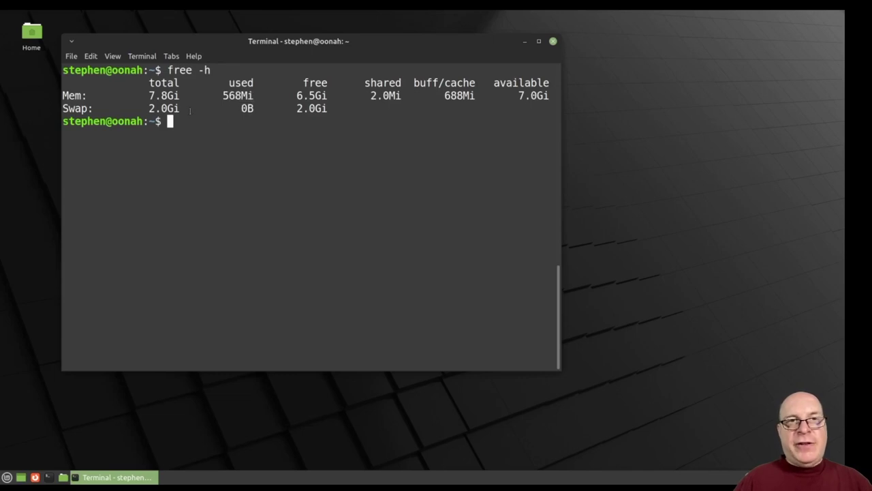
double_click(89, 108)
left_click(352, 142)
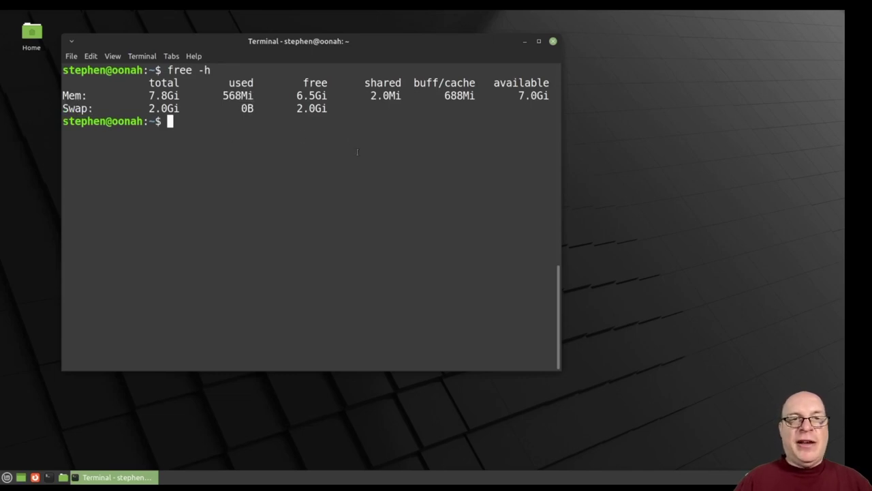
List /swapfile with 'ls -al' and point out its size in bytes.
type("ls")
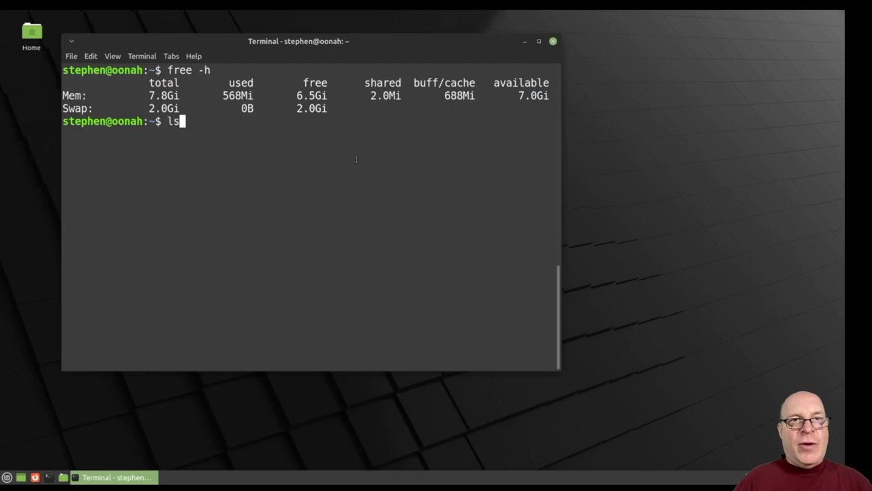
type(" -al /swap")
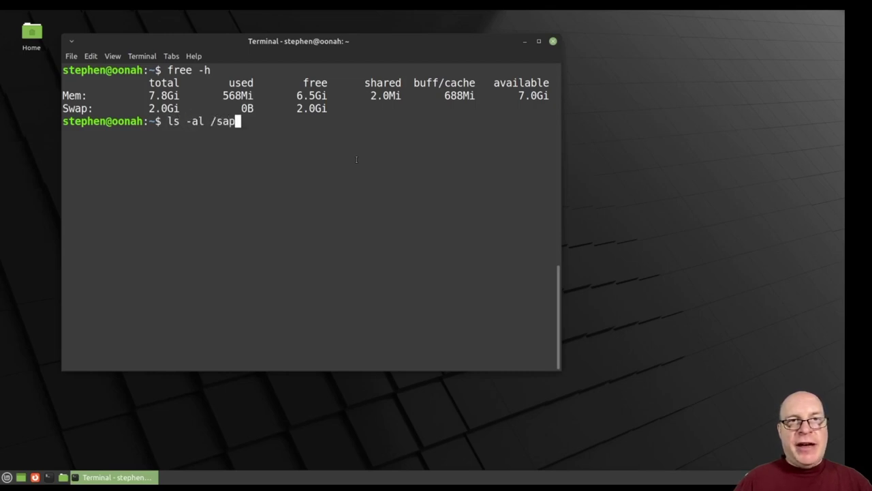
key("BackSpace")
key("BackSpace")
key("BackSpace")
type("wap")
key("Tab")
key("Return")
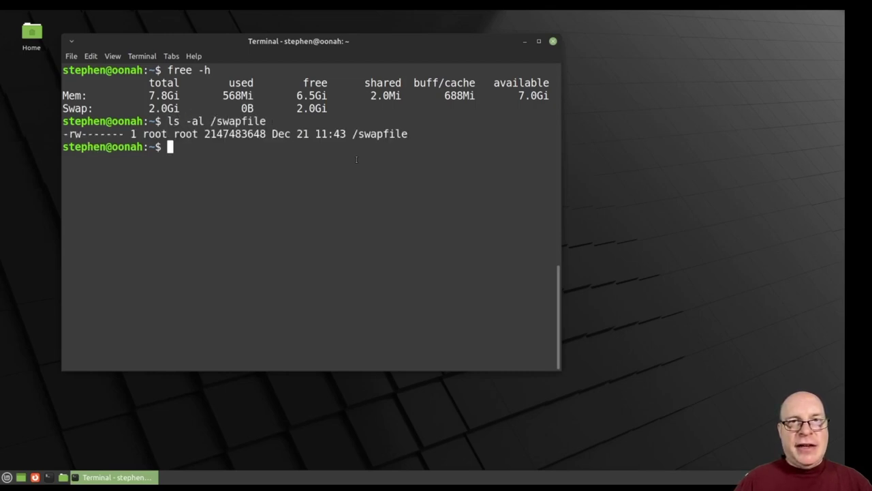
double_click(244, 137)
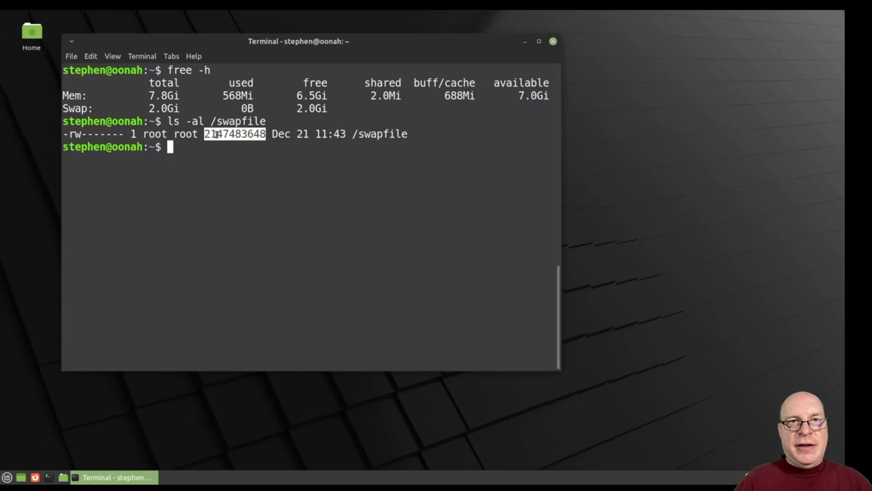
left_click(383, 190)
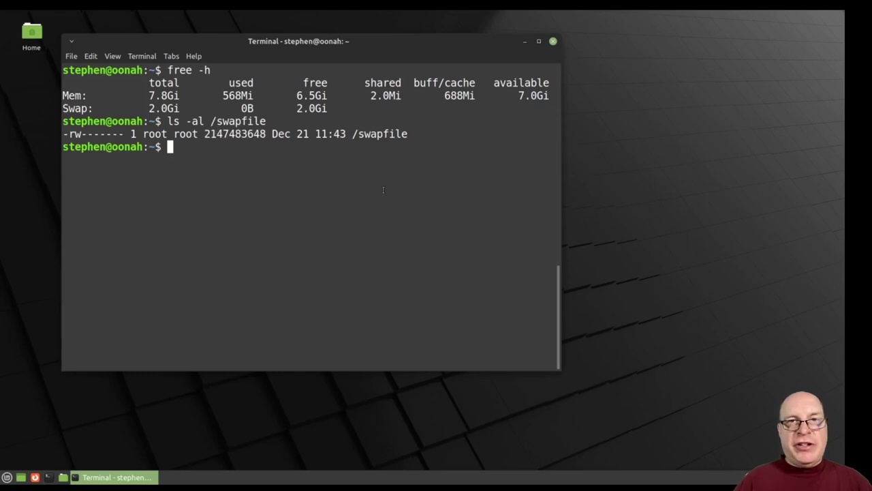
Run 'xfce4-session --version' and point out the Xfce version 4.16.
type("xf")
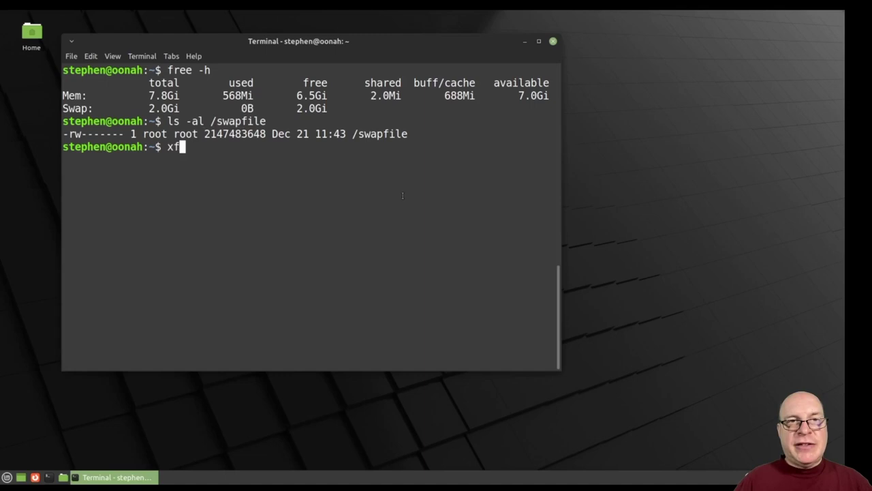
type("ce4-se")
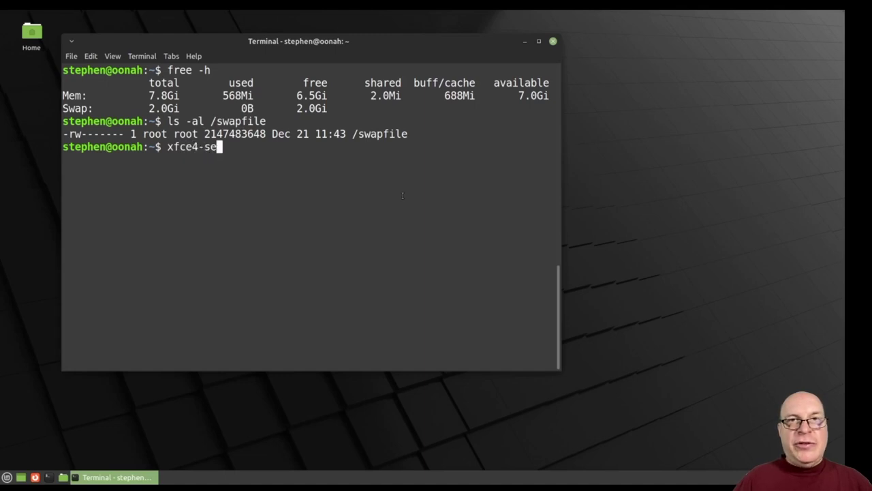
type("ssion --ver")
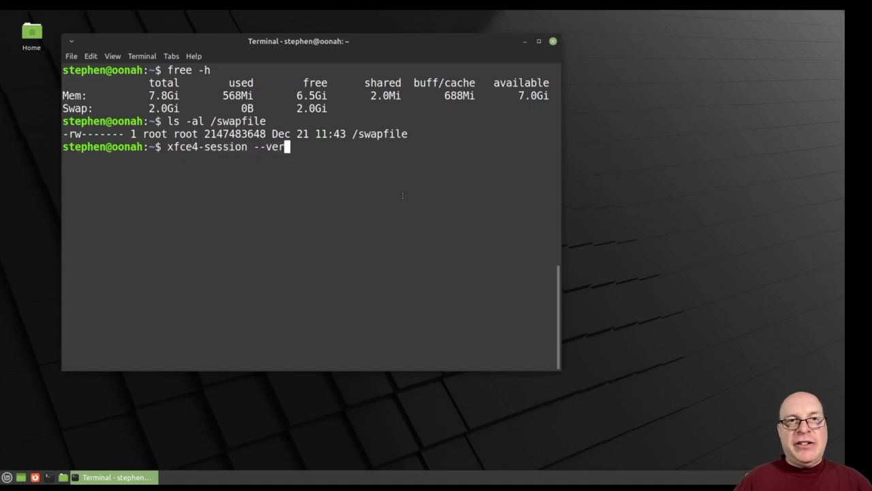
type("sion")
key("Return")
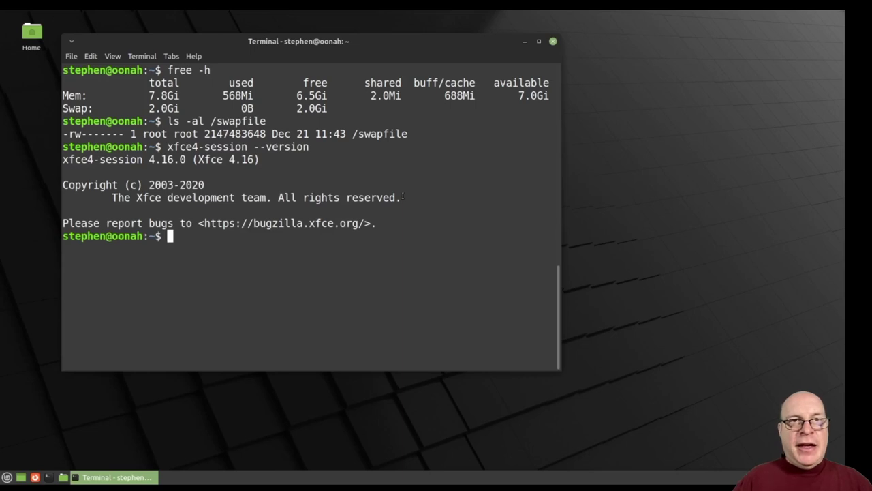
left_click_drag(229, 159, 254, 160)
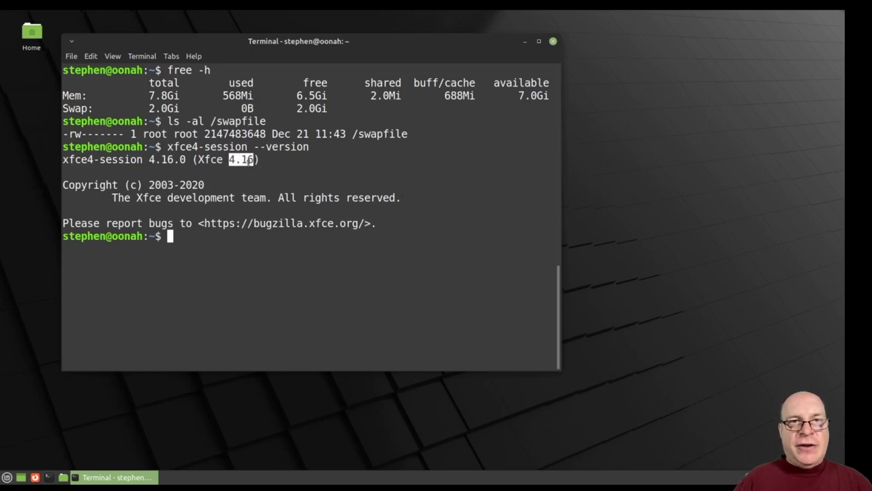
left_click(269, 254)
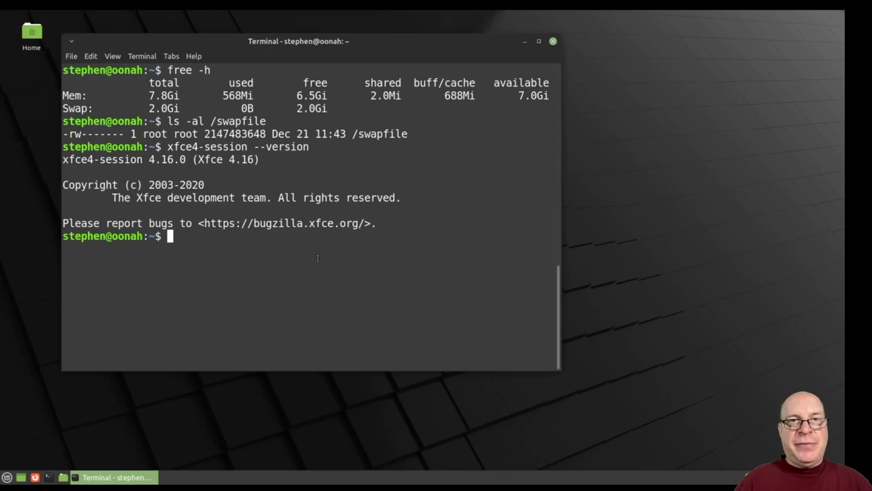
key("ctrl+l")
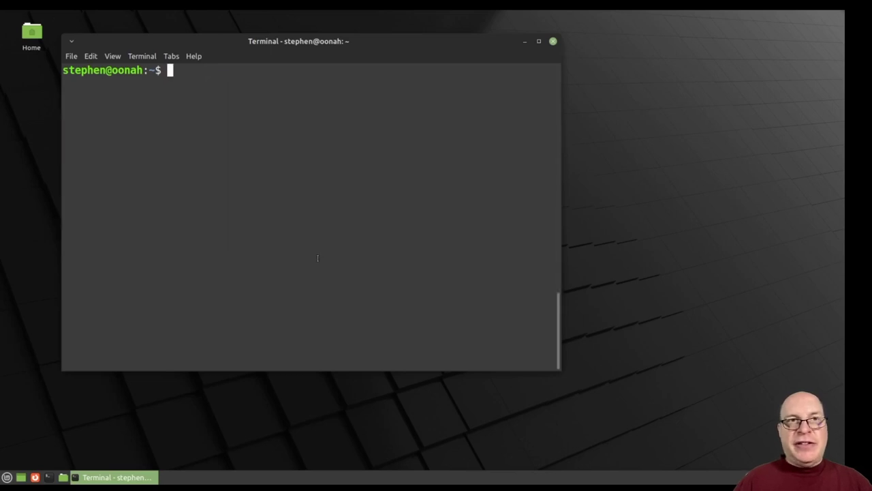
type("cat /et")
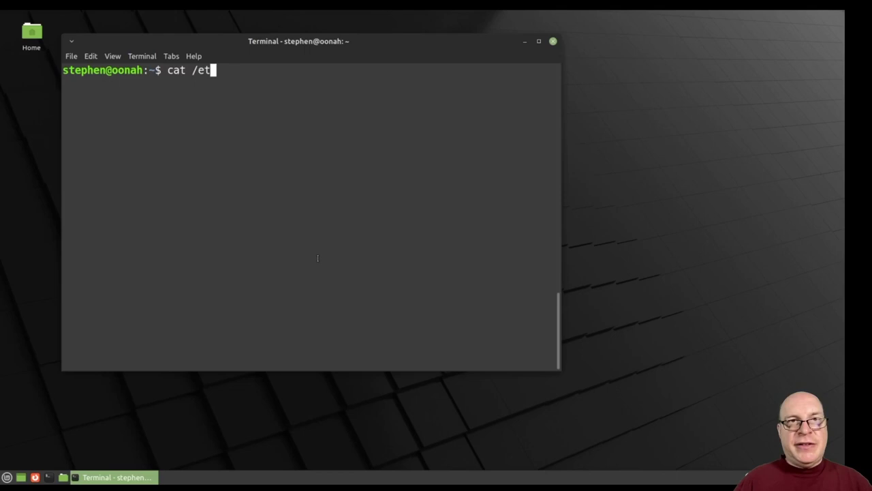
type("c/fstab")
key("Return")
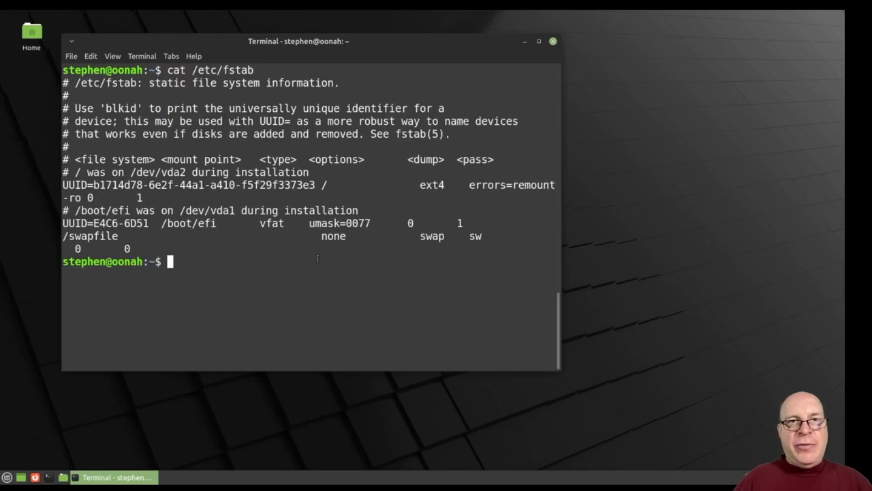
left_click_drag(323, 187, 445, 185)
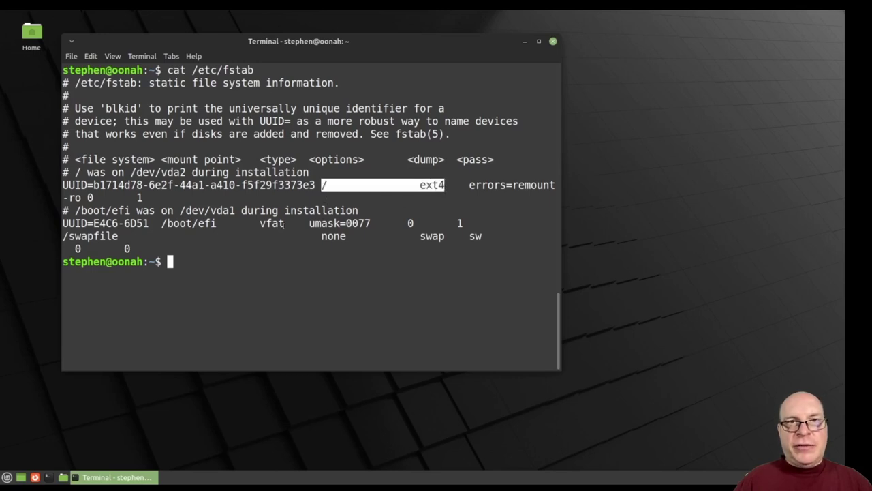
left_click_drag(161, 223, 290, 223)
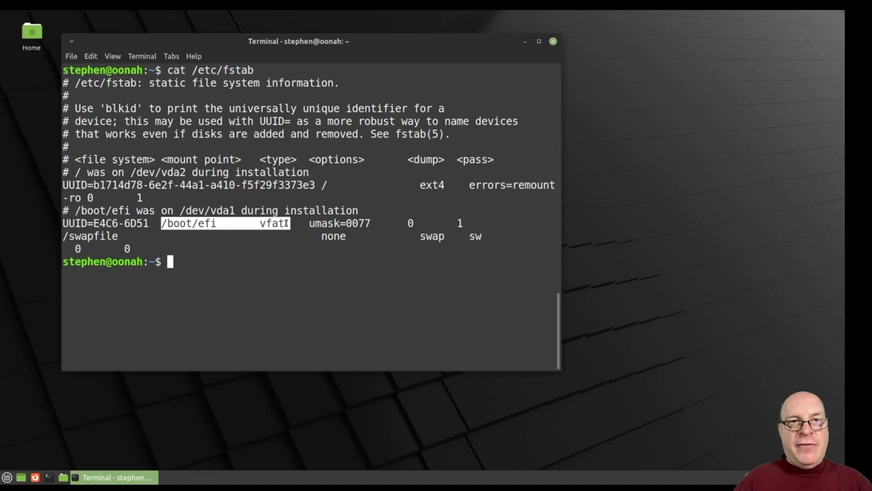
mouse_move(64, 236)
left_mouse_down()
mouse_move(117, 236)
mouse_move(124, 246)
left_mouse_up()
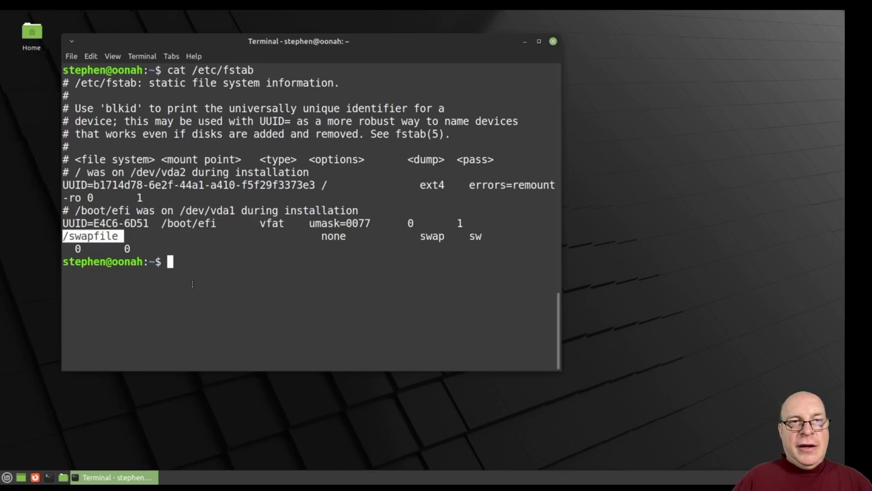
left_click(293, 268)
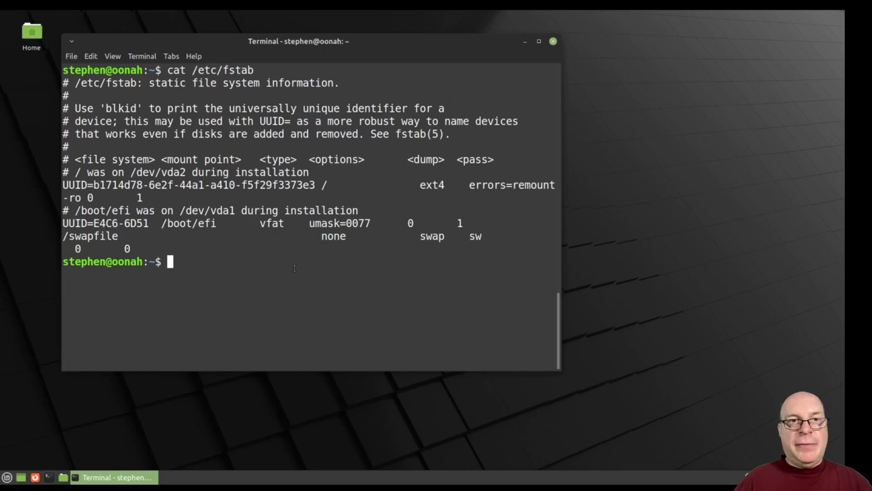
key("ctrl+l")
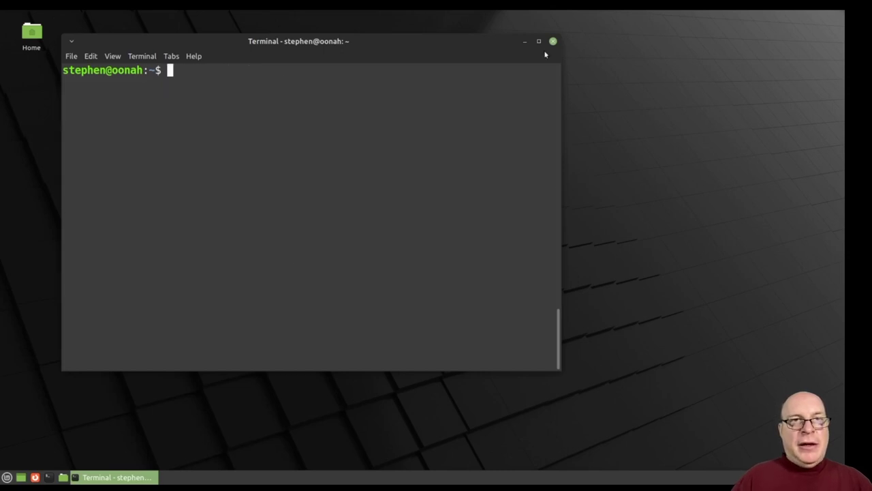
Maximize and clear the terminal, run 'systemctl status', and page through the service tree.
left_click(539, 41)
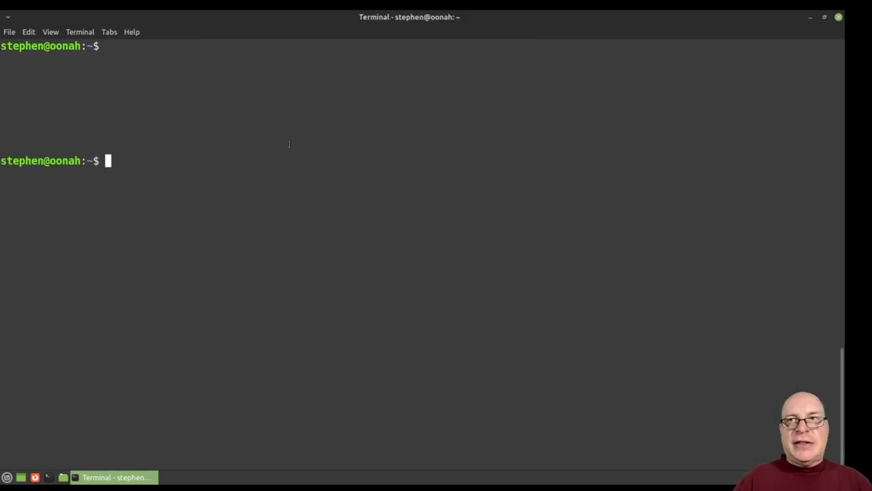
key("ctrl+l")
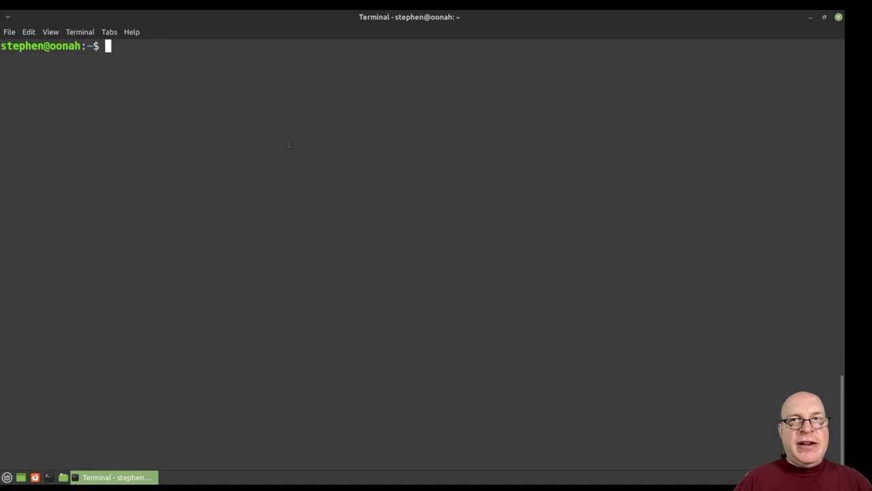
type("systemctl")
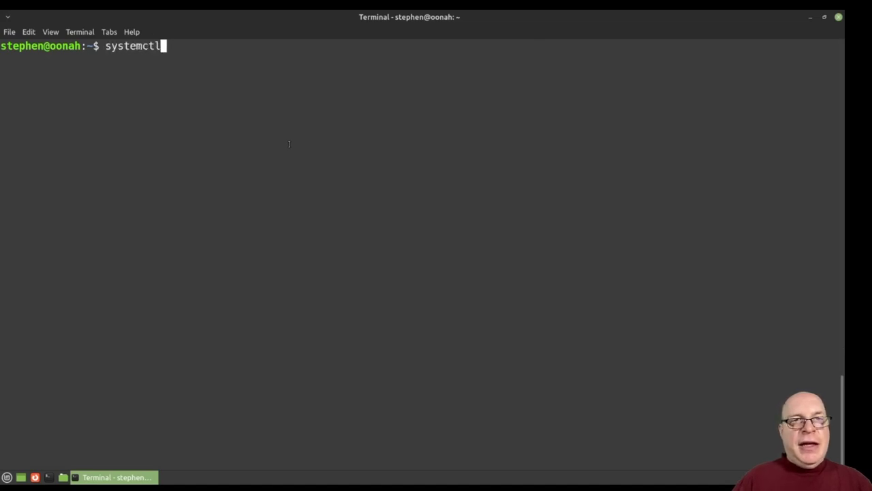
type(" status")
key("Return")
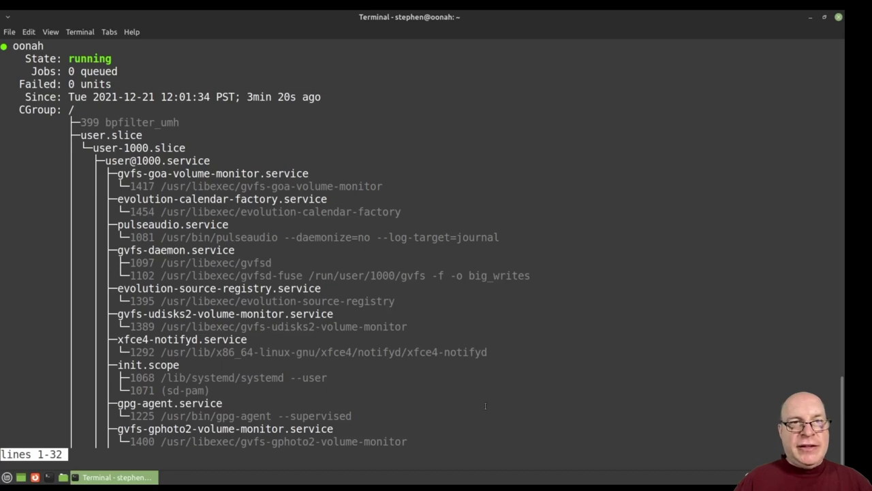
key("space")
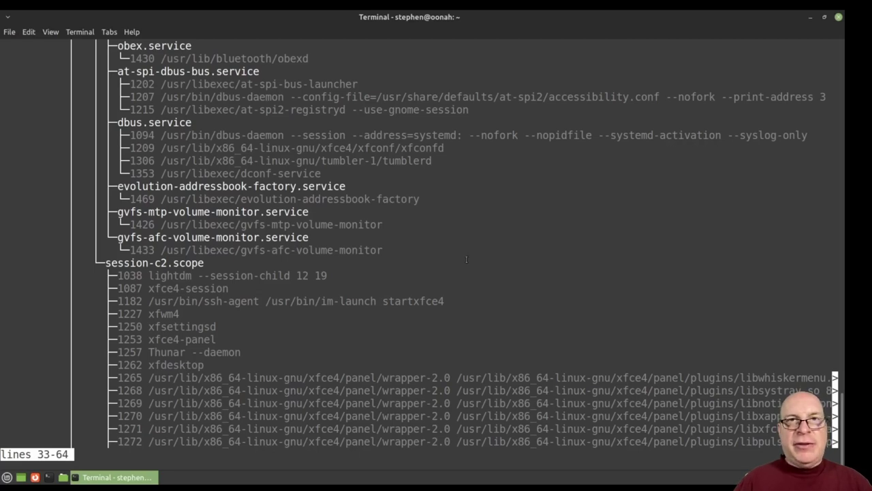
key("space")
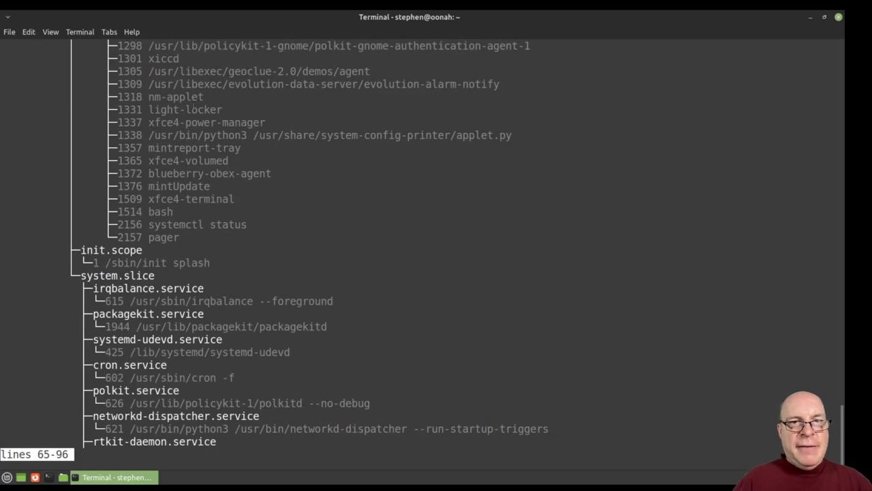
Mark the geoclue agent and mintreport-tray processes, page to the end, quit, and close Terminal.
left_click_drag(148, 71, 370, 71)
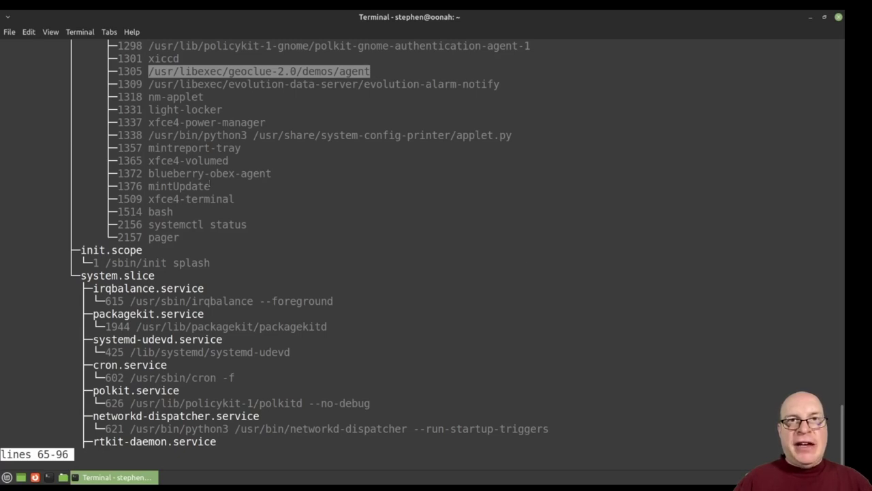
left_click_drag(149, 148, 241, 148)
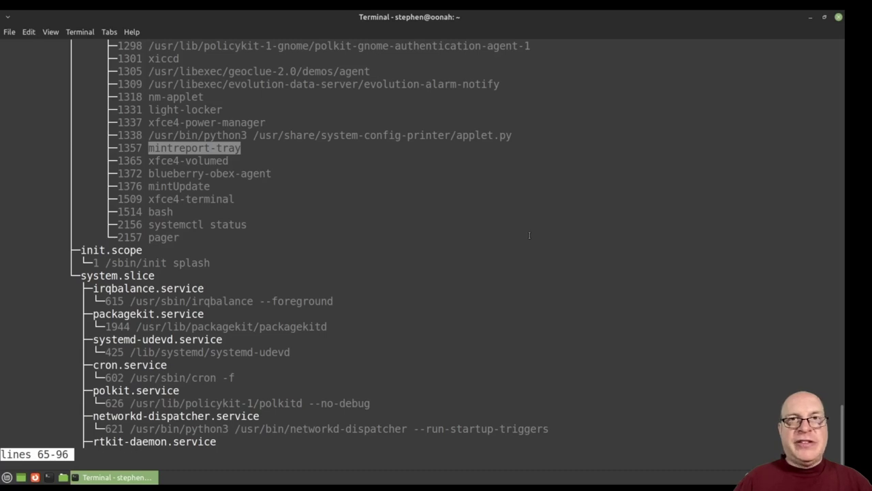
key("space")
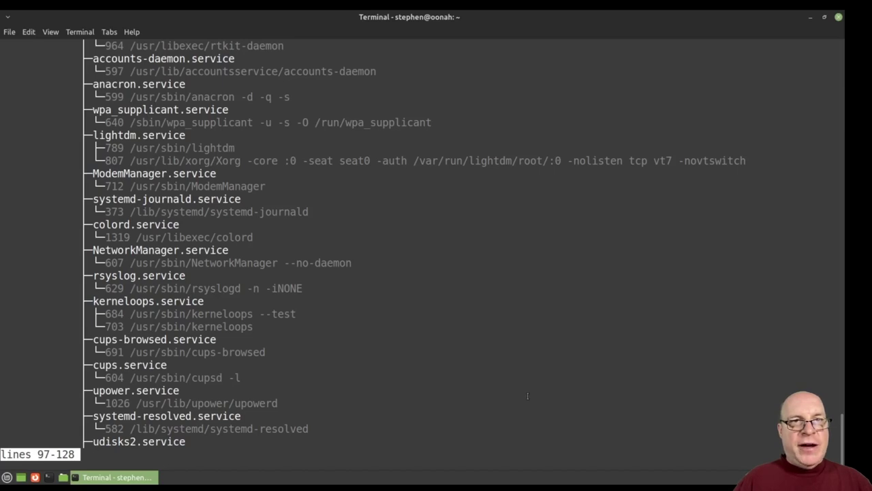
key("space")
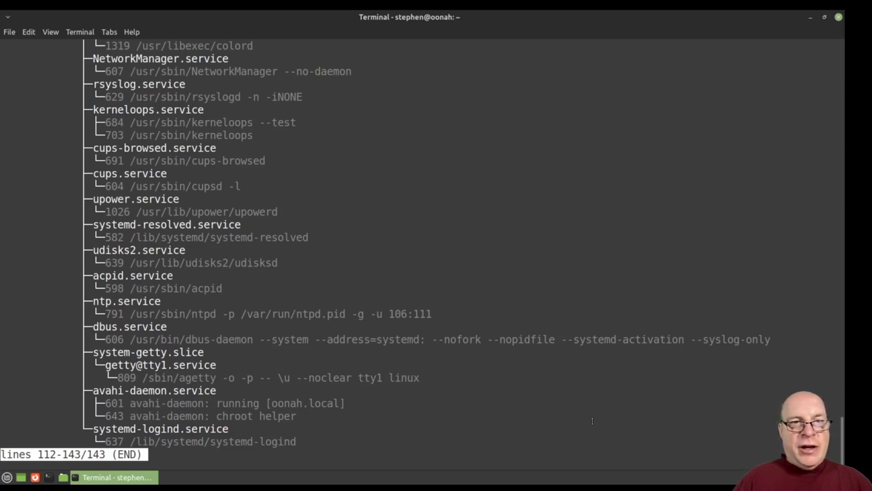
key("q")
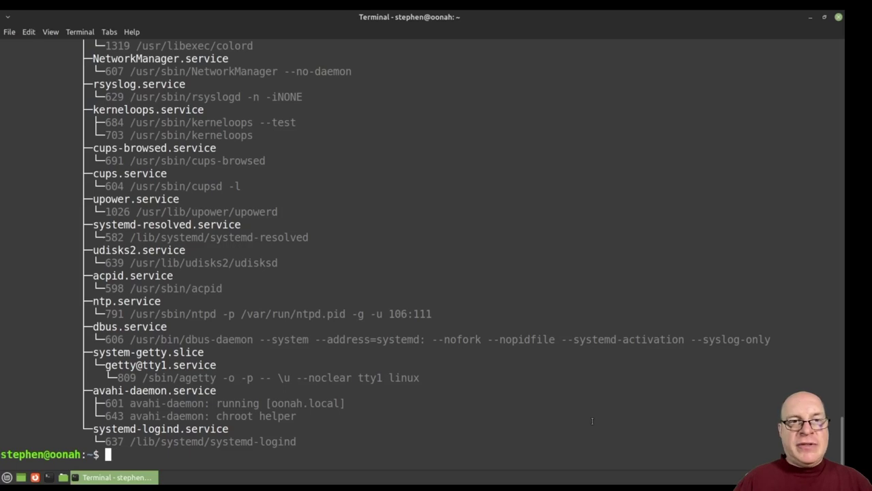
key("ctrl+d")
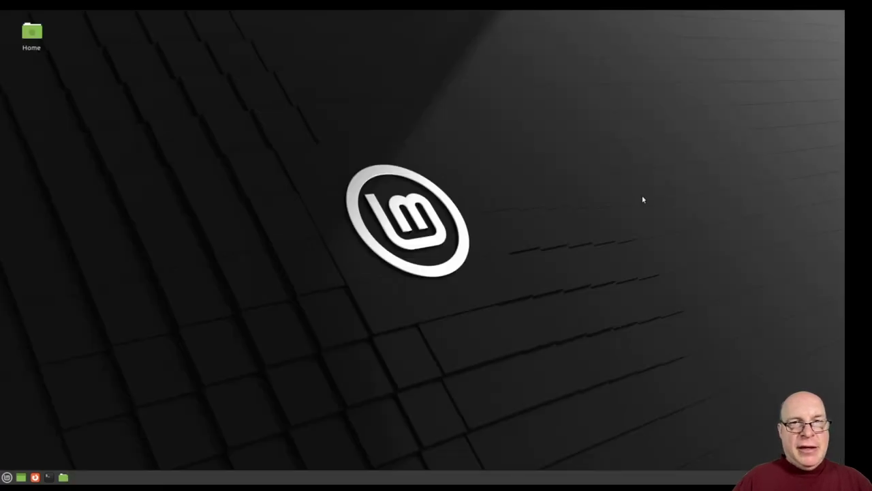
Launch Synaptic Package Manager, authenticate with the account password, and dismiss the Quick Introduction.
left_click(6, 478)
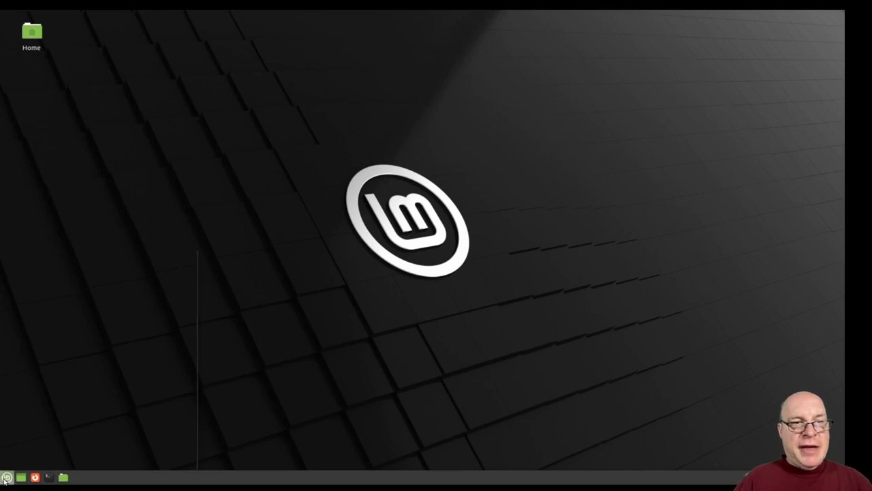
type("synap")
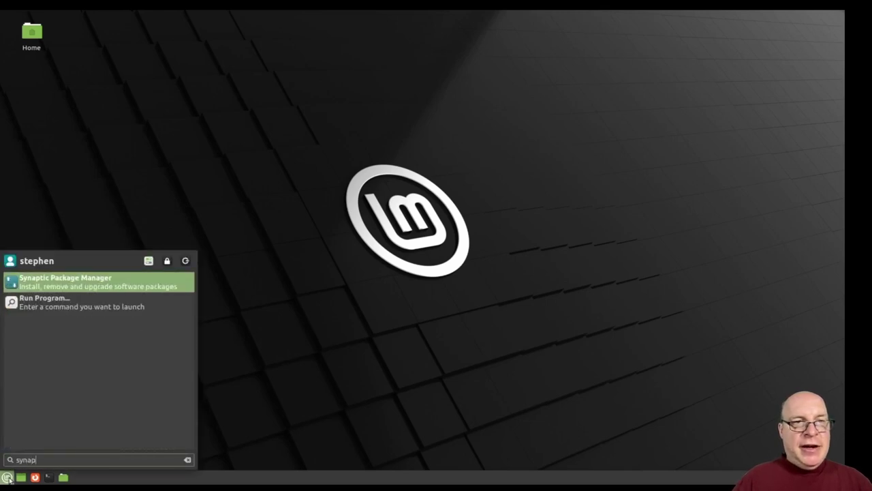
key("Return")
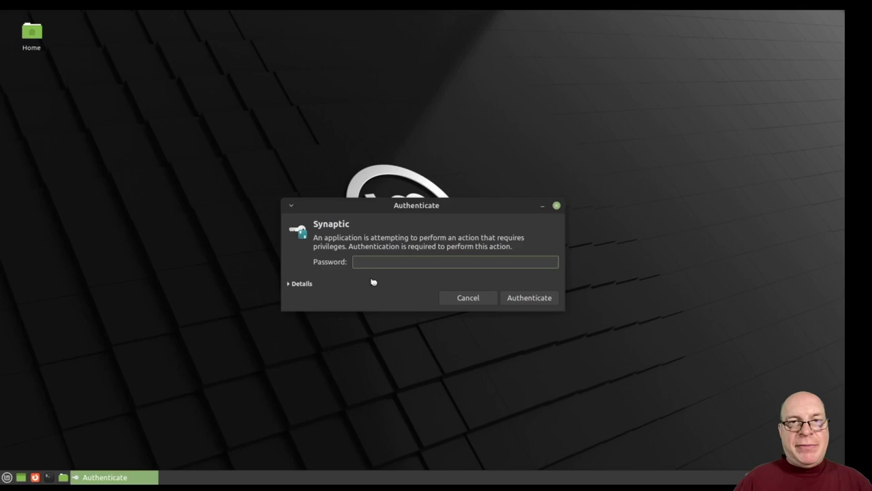
type("••••••••")
key("Return")
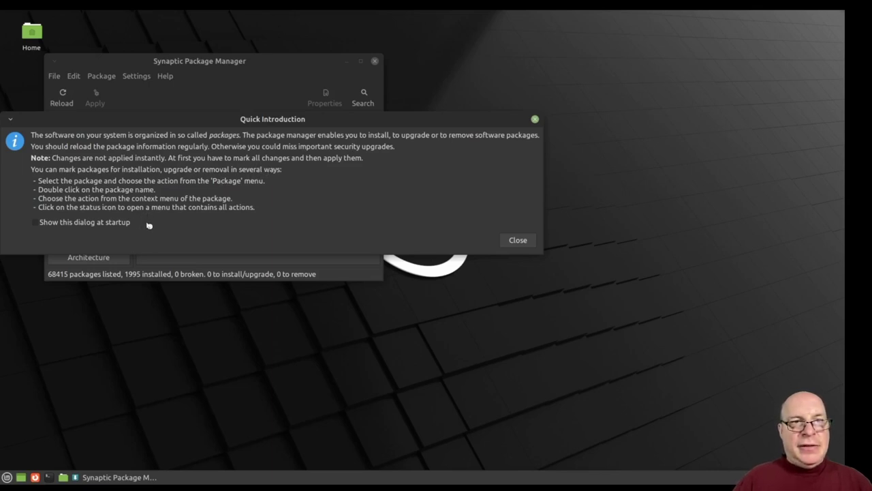
left_click(515, 241)
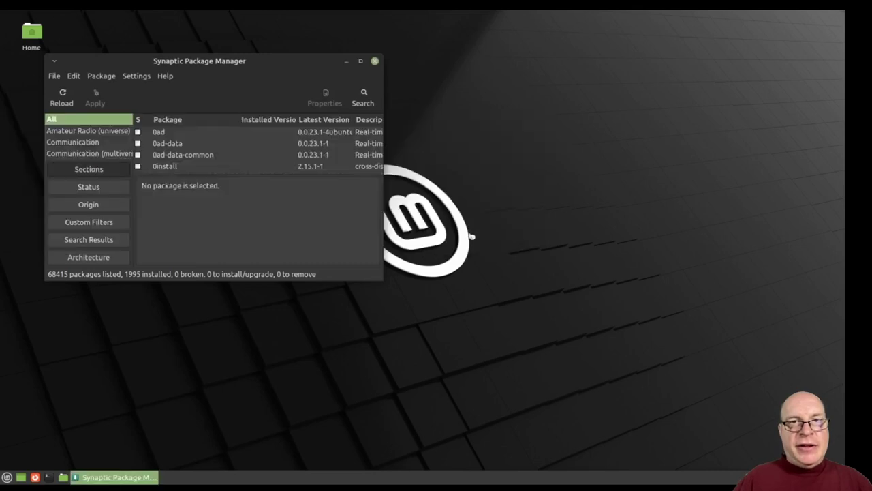
Review the empty PPA list and CD-ROM repository in Software Sources, close it, and open Synaptic's search.
left_click(137, 77)
left_click(138, 105)
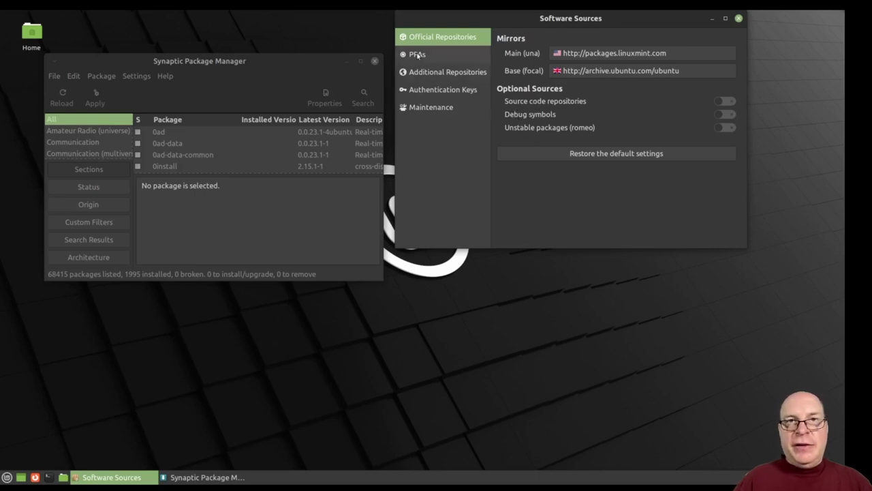
left_click(470, 54)
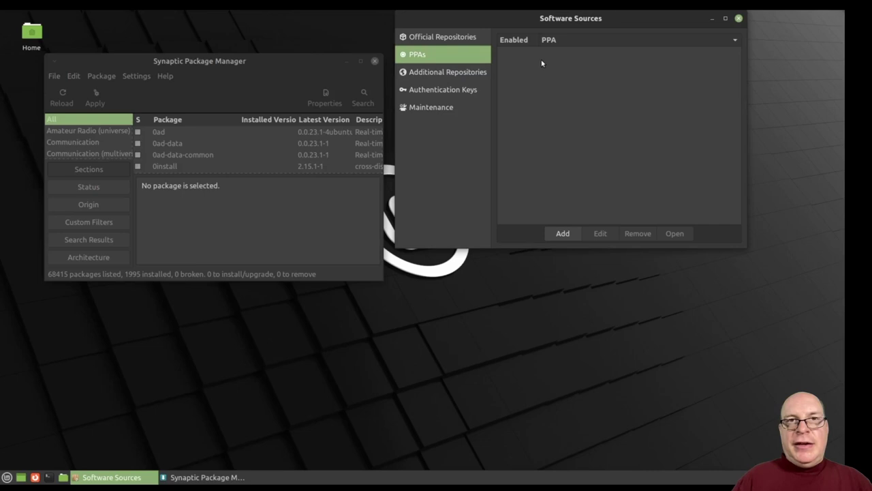
left_click(440, 72)
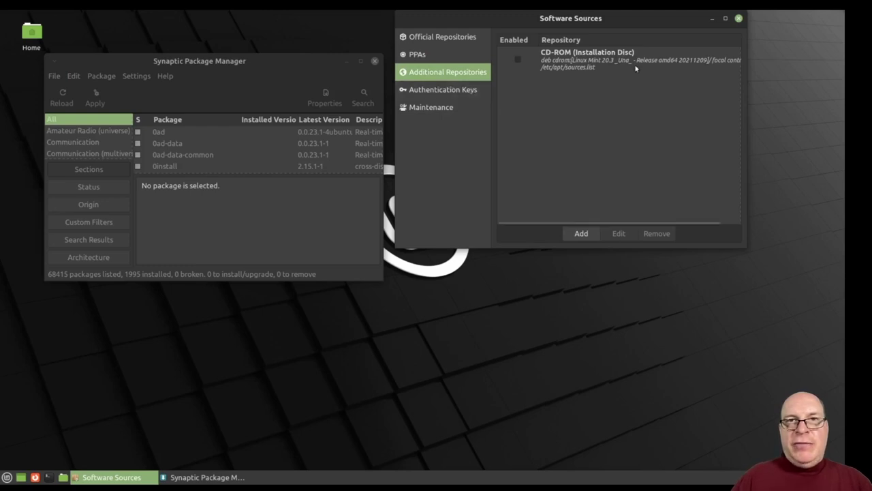
left_click(740, 19)
left_click(363, 97)
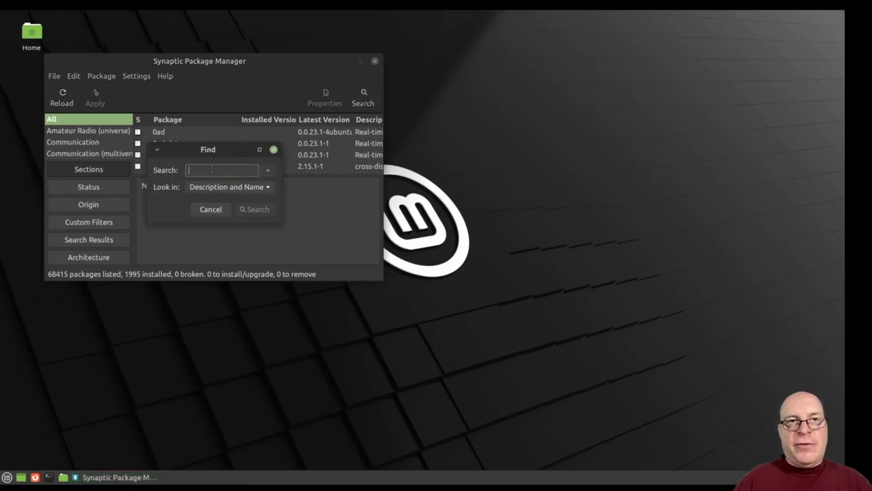
Search Synaptic for geoclue, enlarge the window, and select the geoclue-2.0 package.
type("gparted")
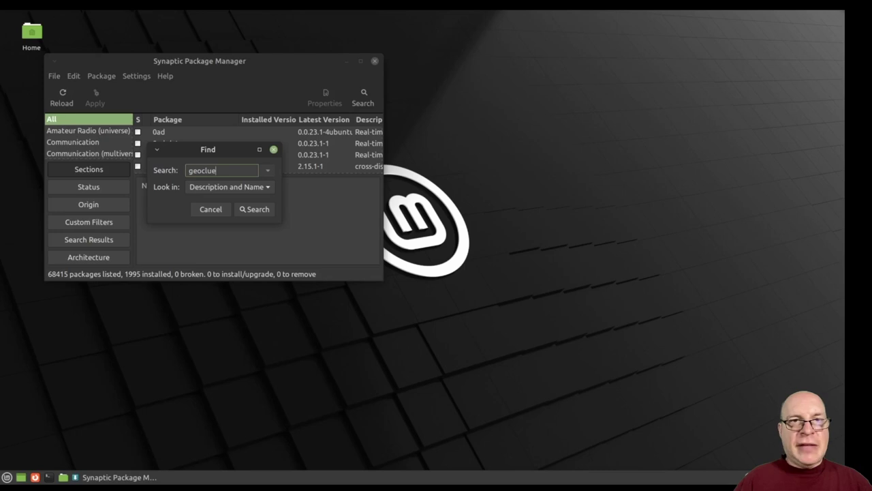
key("Return")
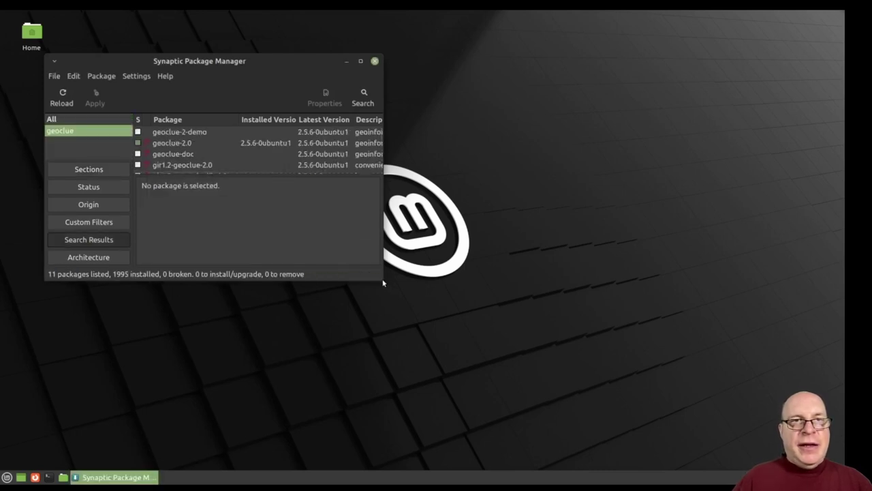
mouse_move(381, 282)
left_mouse_down()
mouse_move(577, 379)
mouse_move(615, 417)
left_mouse_up()
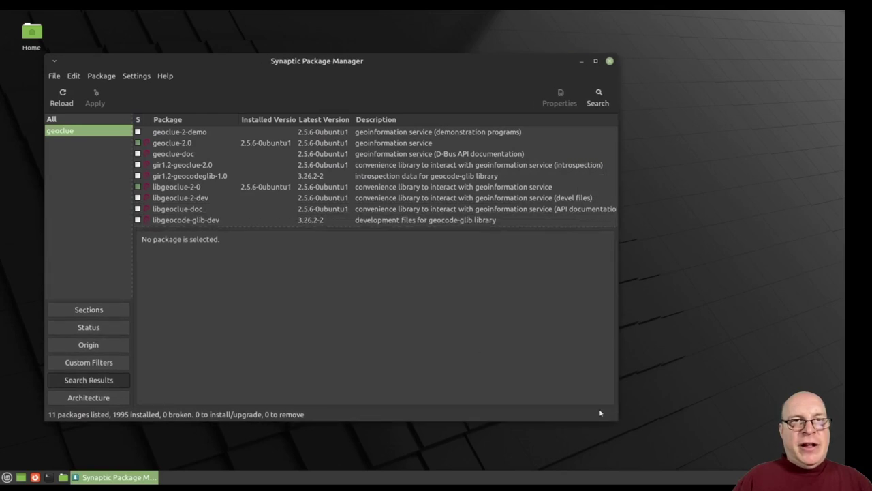
left_click(175, 144)
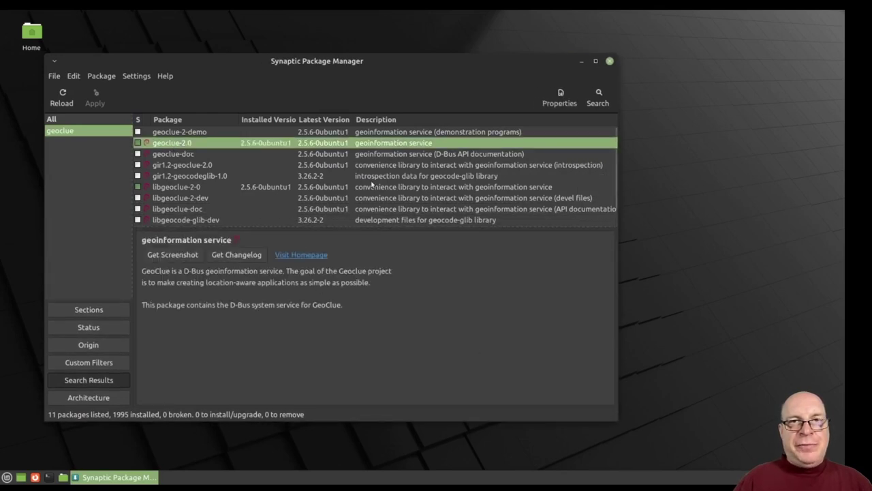
Open geoclue-2.0's properties and highlight its 'geoinformation service' summary and installed version.
left_click(562, 95)
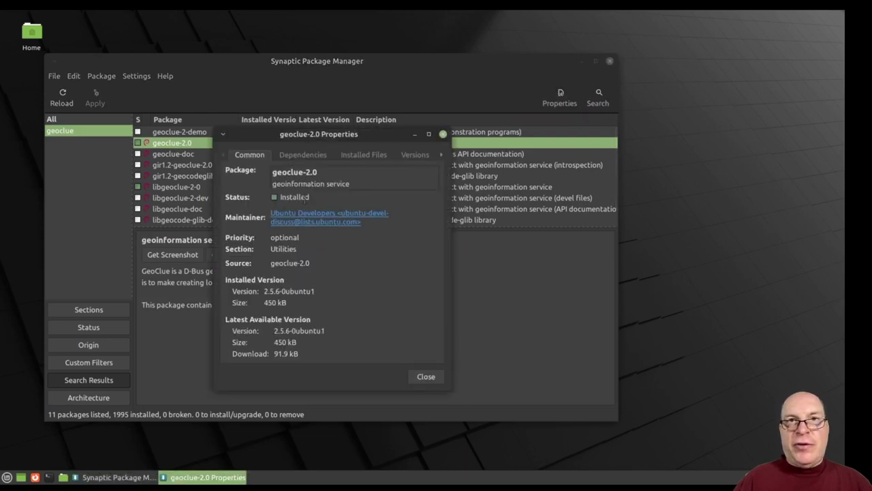
double_click(286, 184)
left_click_drag(324, 184, 349, 184)
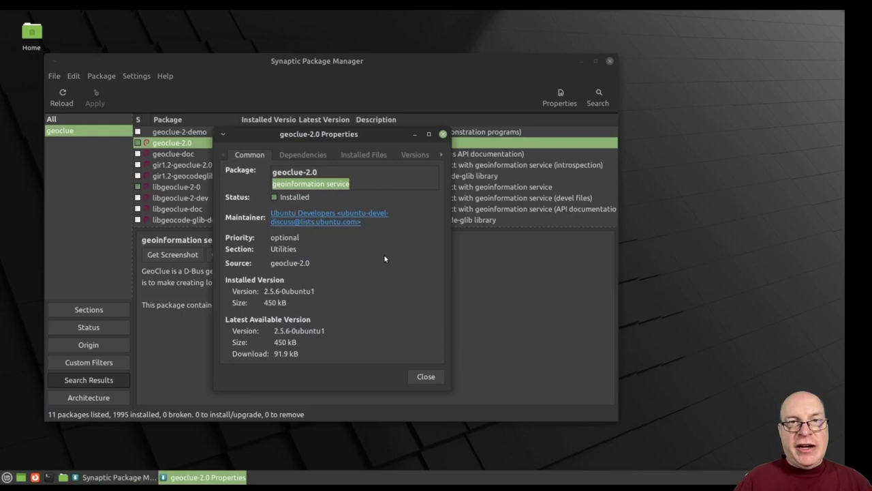
double_click(299, 291)
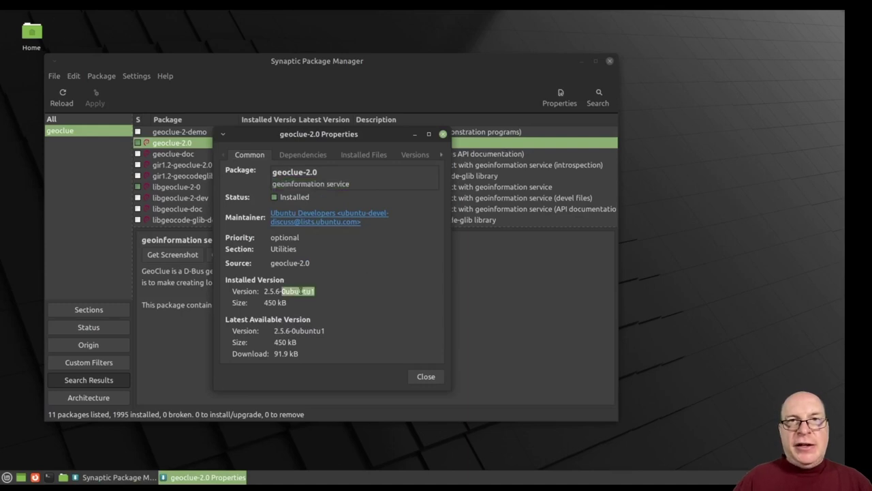
Browse geoclue-2.0's dependency list.
left_click(301, 156)
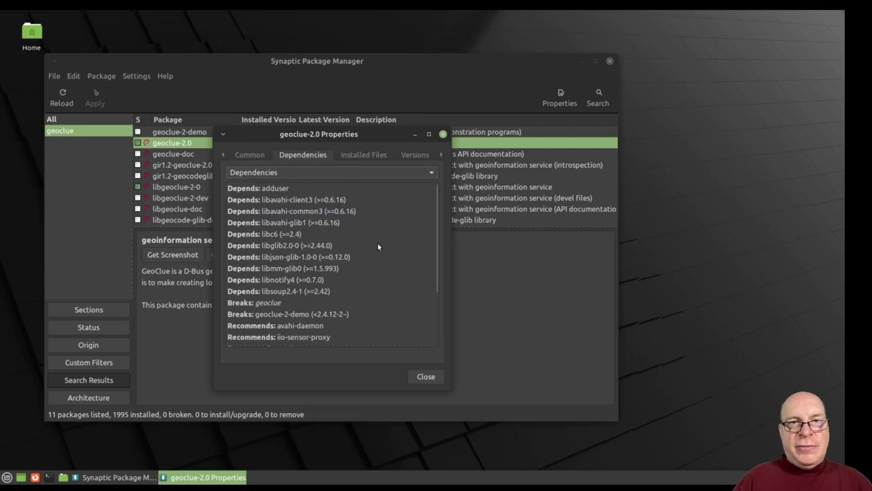
scroll(377, 245, "down", 1)
scroll(387, 259, "down", 2)
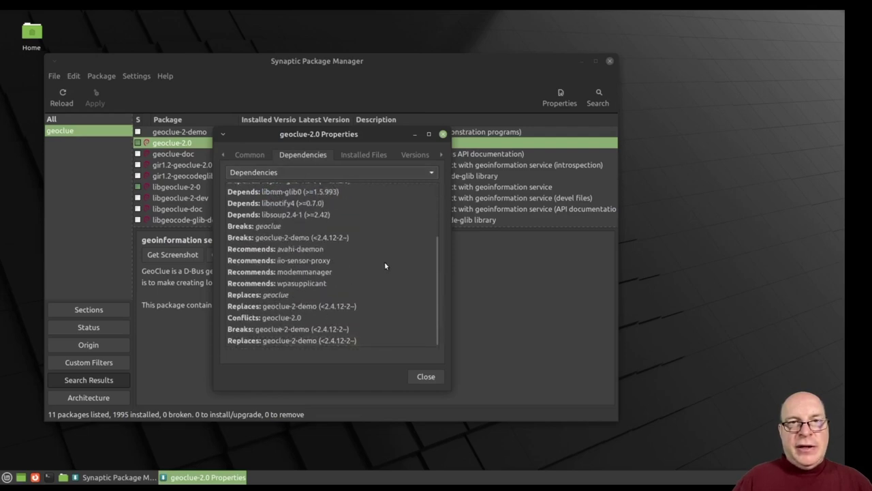
scroll(385, 265, "up", 3)
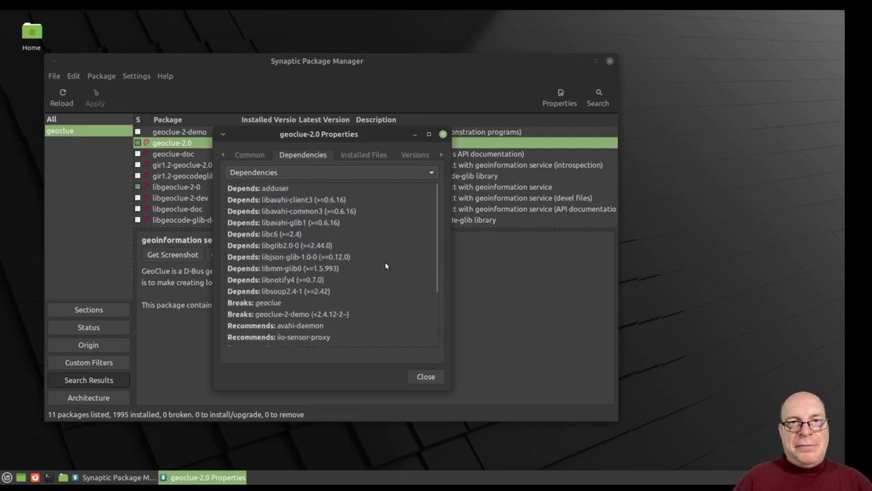
Inspect the installed files, highlighting /etc/geoclue/geoclue.conf, then close the properties.
left_click(363, 156)
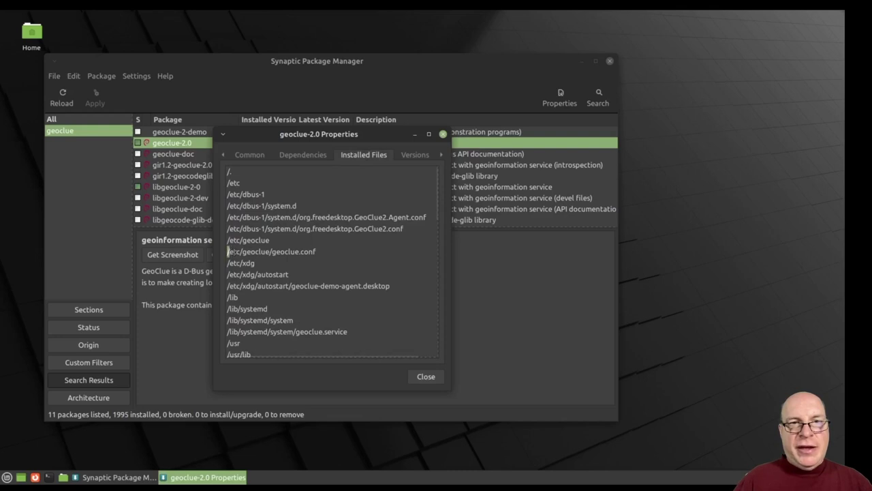
left_click_drag(227, 251, 319, 253)
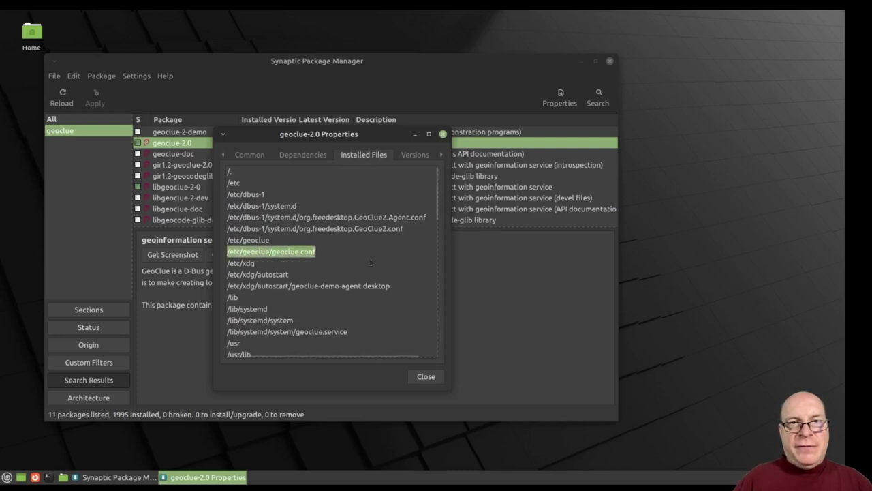
scroll(371, 264, "down", 3)
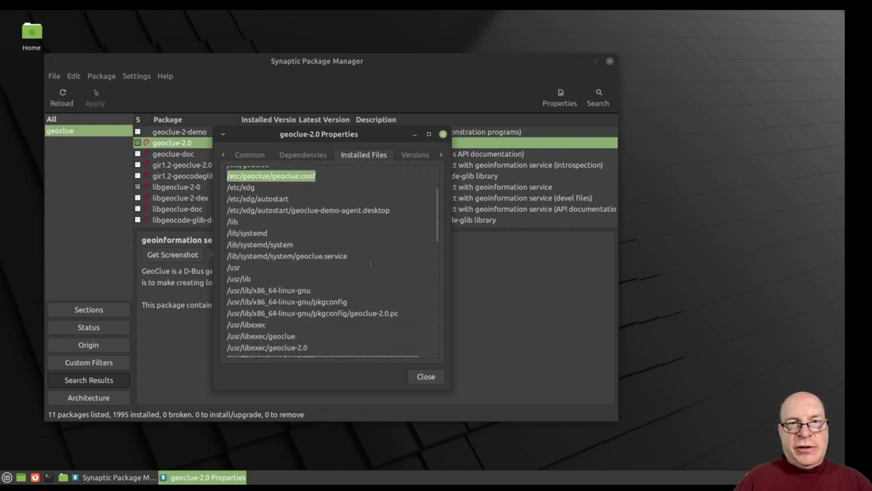
scroll(372, 264, "down", 3)
scroll(371, 264, "down", 3)
scroll(371, 264, "down", 3)
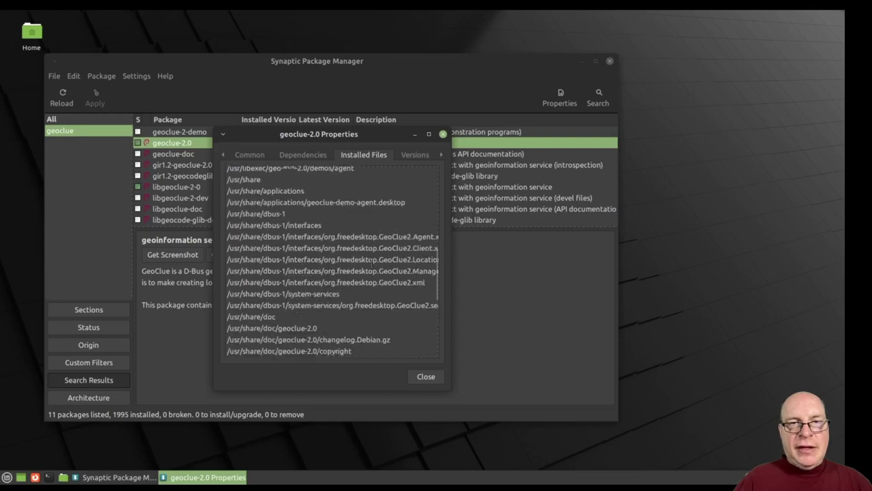
scroll(371, 264, "down", 3)
scroll(371, 264, "up", 5)
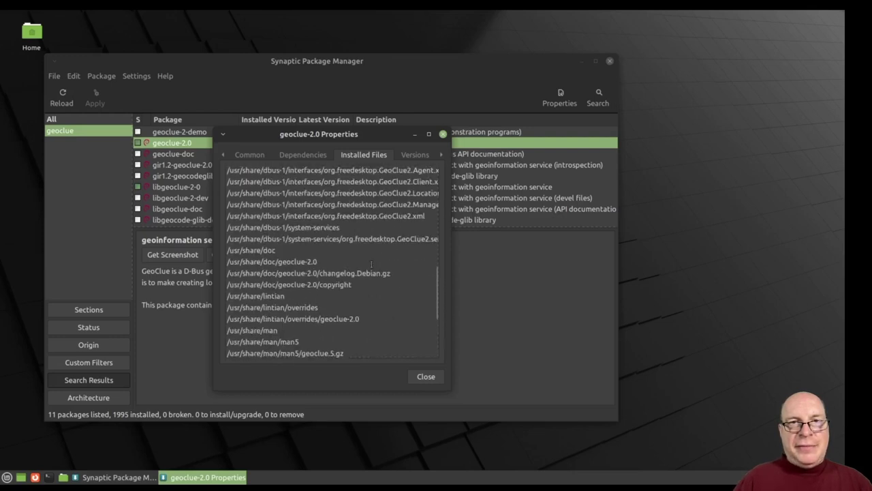
scroll(372, 263, "up", 5)
scroll(371, 264, "up", 5)
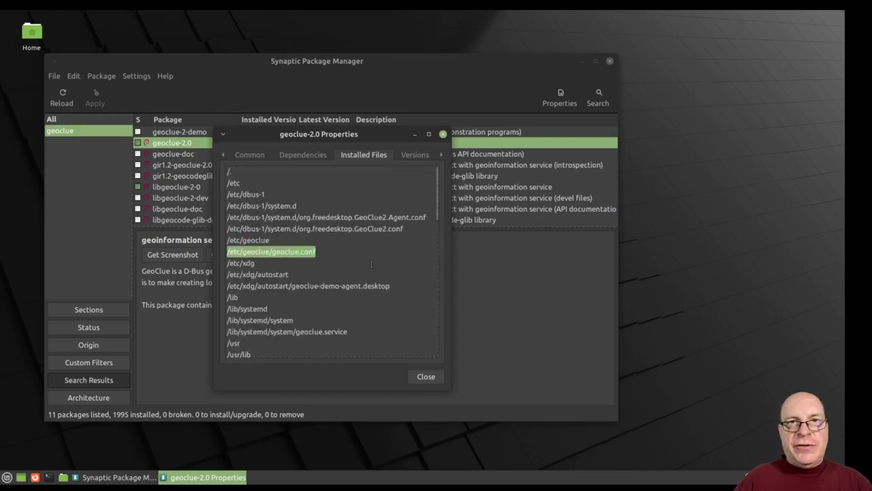
left_click(424, 377)
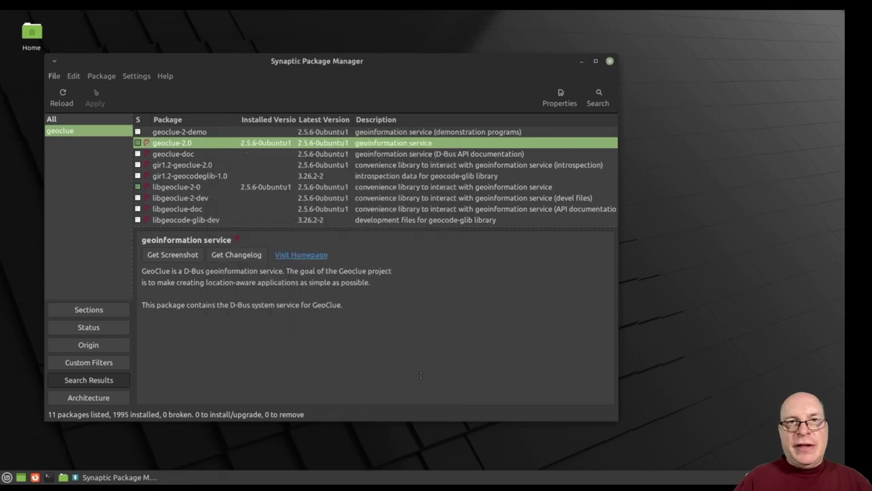
Show all 68,415 packages again and close Synaptic Package Manager.
left_click(52, 121)
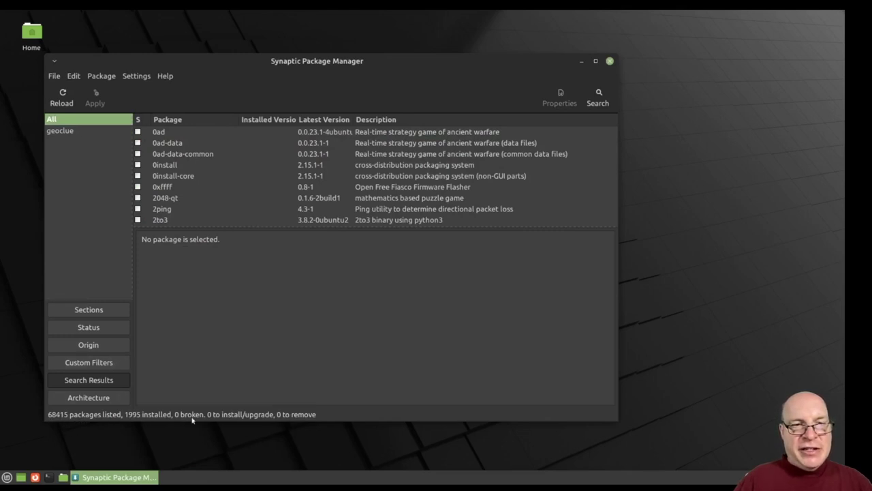
left_click(611, 62)
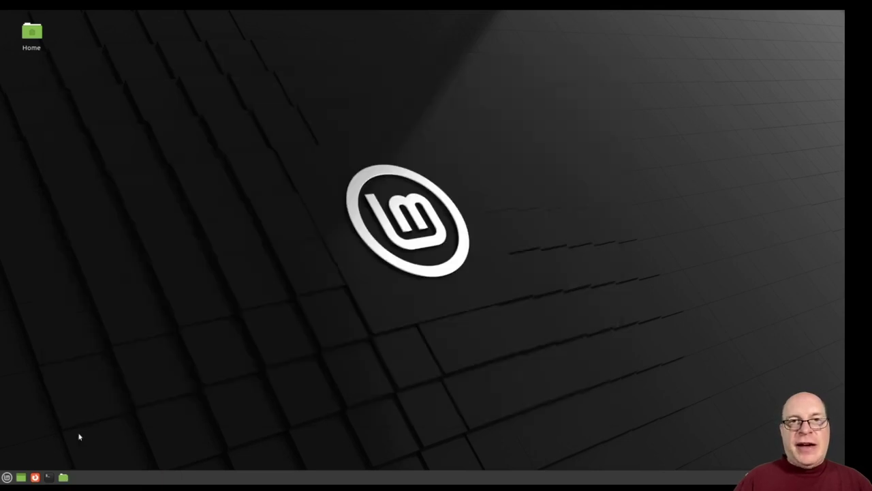
Open a terminal, enlarge its text, and change into /etc/geoclue.
left_click(48, 477)
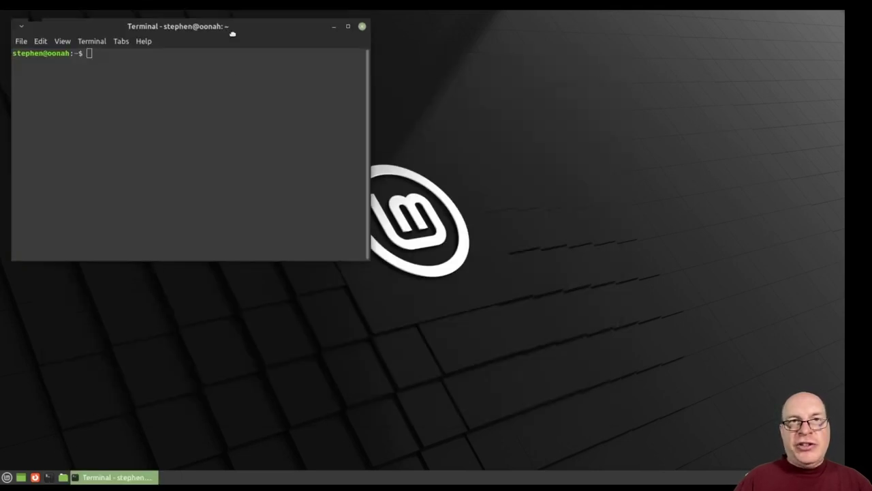
left_click_drag(215, 22, 281, 52)
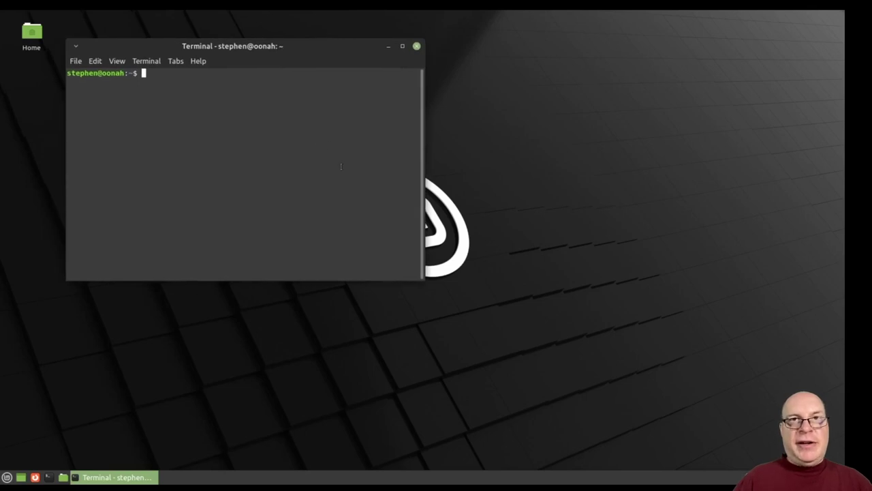
key("ctrl+plus")
key("ctrl+plus")
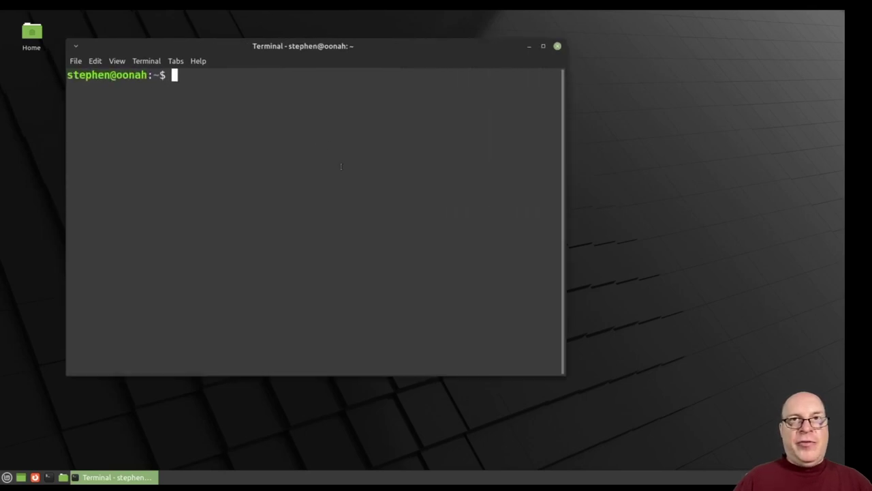
type("cd /etc/g")
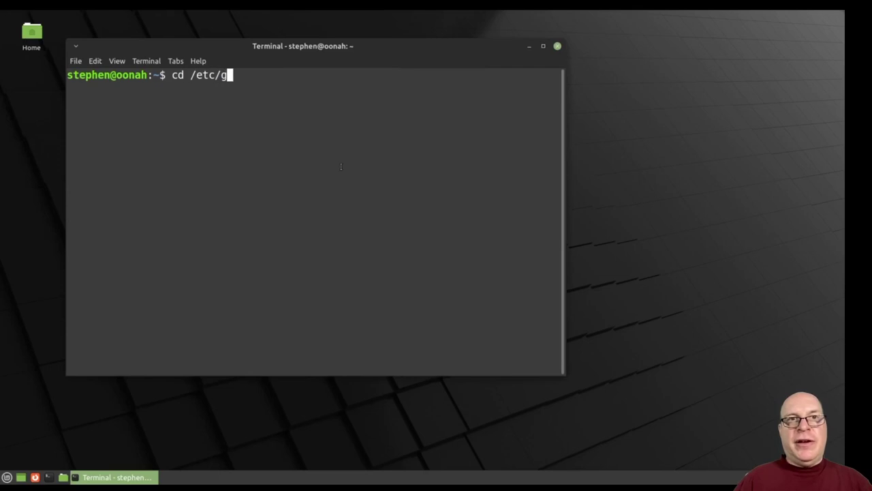
type("eo")
key("Tab")
key("Return")
Open geoclue.conf with 'sudo nano', entering the sudo password.
type("su")
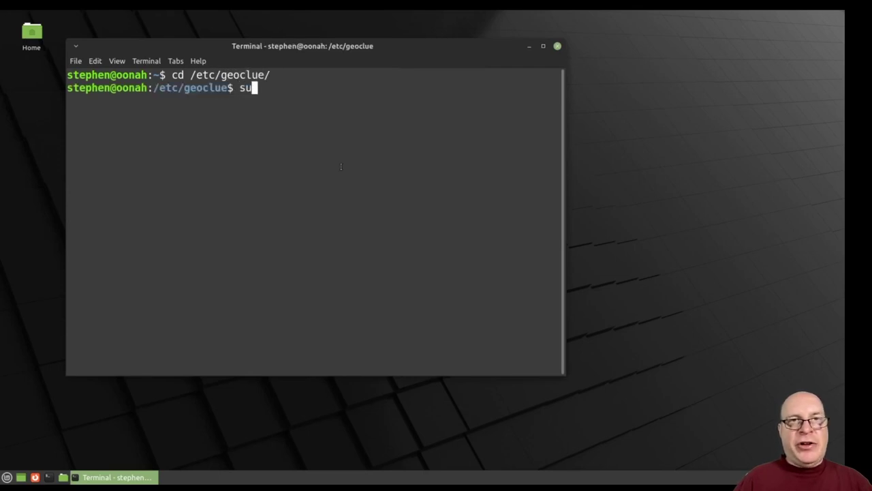
type("do nano geo")
key("Tab")
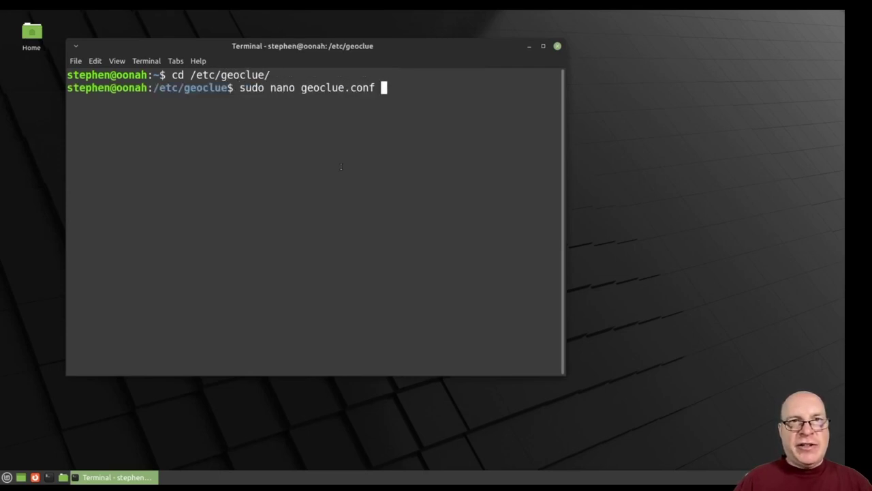
key("Return")
type("****")
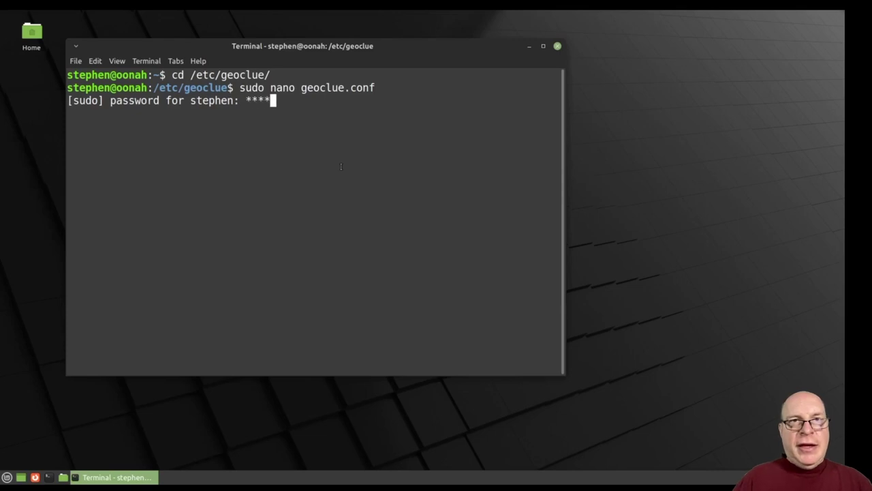
type("****")
key("Return")
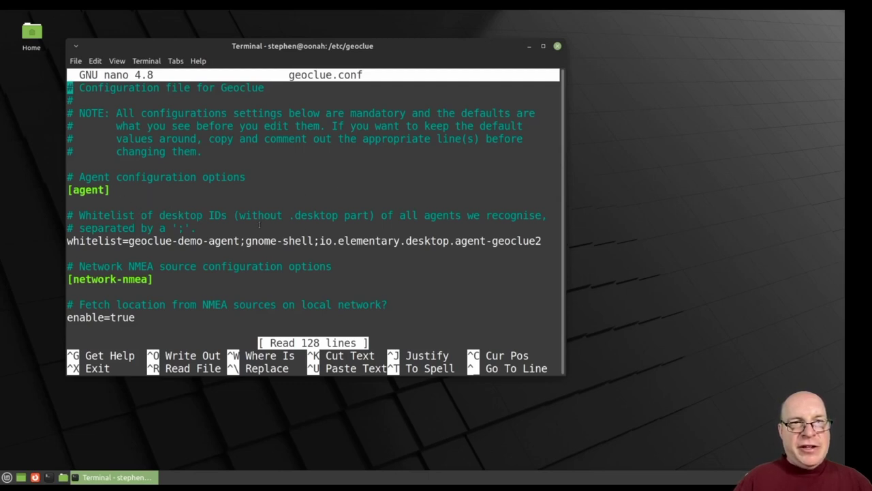
Scroll through geoclue.conf to the submit-data=false line and highlight it.
scroll(348, 234, "down", 2)
scroll(348, 234, "down", 2)
scroll(347, 234, "down", 2)
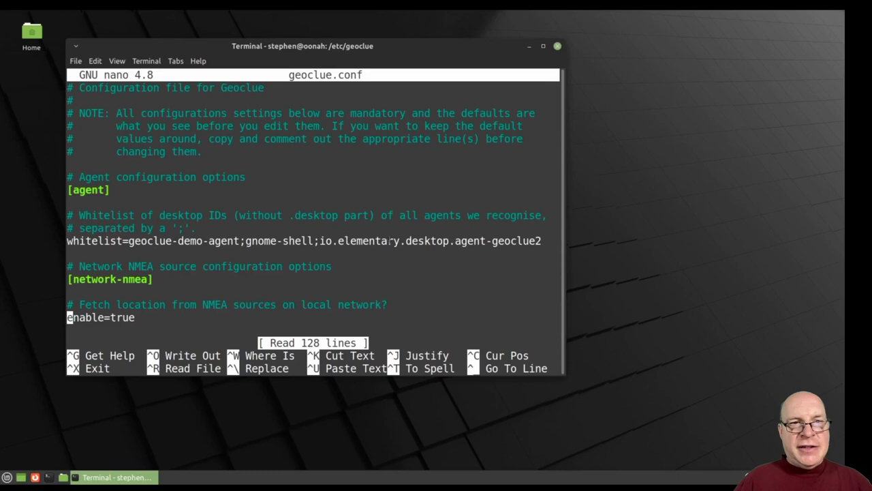
scroll(391, 239, "down", 2)
scroll(392, 239, "down", 1)
scroll(391, 240, "down", 1)
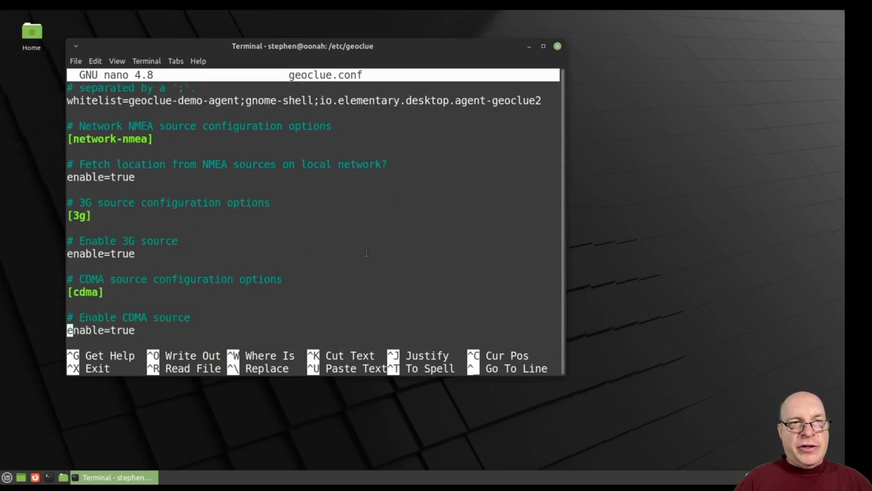
scroll(367, 253, "down", 1)
scroll(366, 253, "down", 1)
scroll(366, 253, "down", 1)
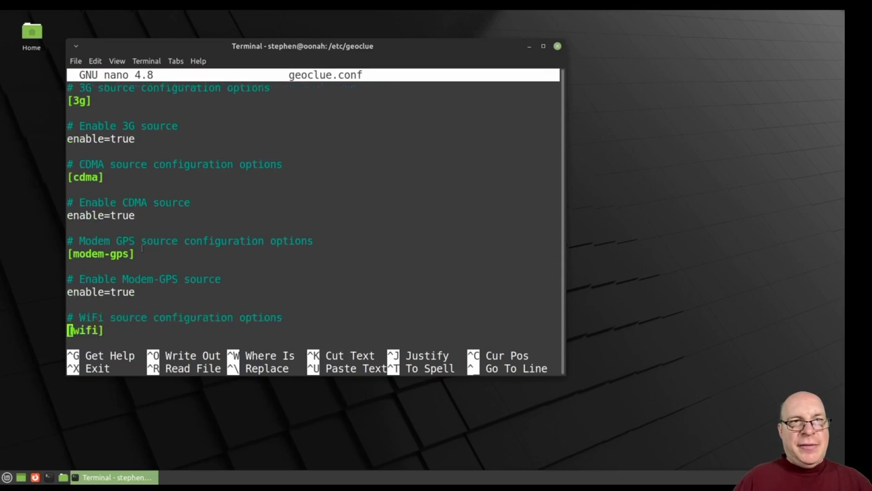
scroll(355, 251, "down", 2)
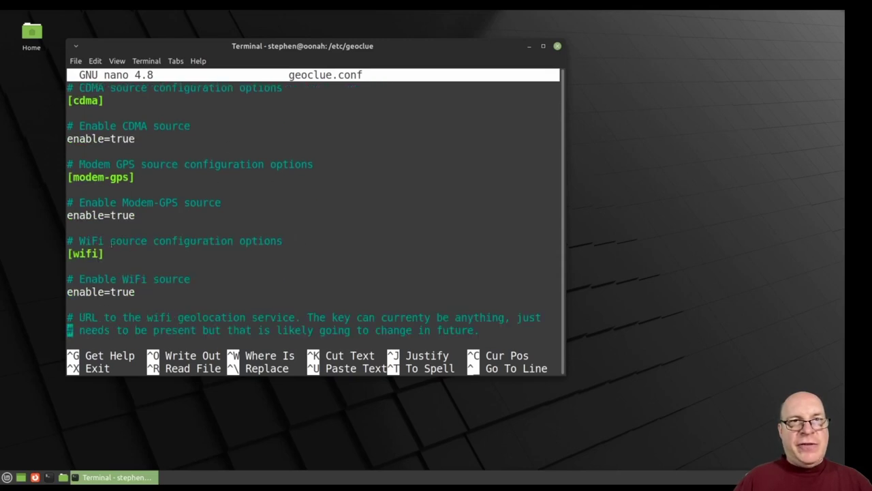
scroll(300, 265, "down", 1)
scroll(305, 264, "down", 1)
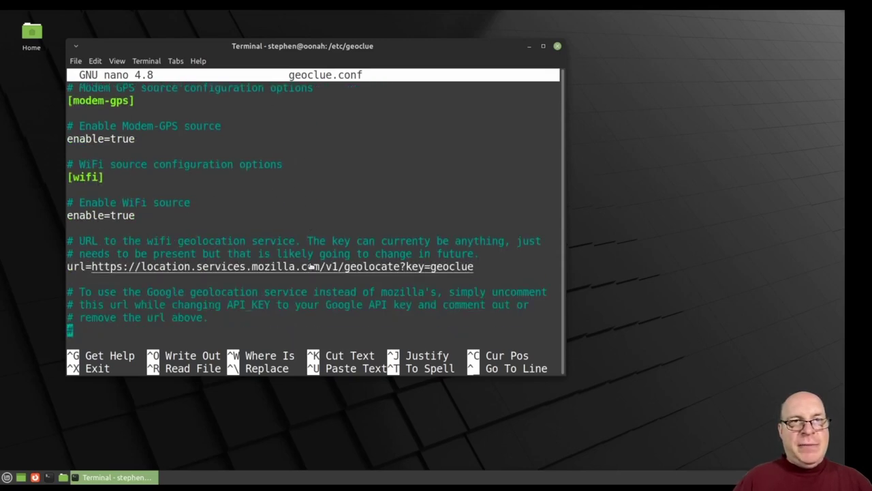
scroll(310, 263, "down", 1)
scroll(316, 261, "down", 1)
scroll(316, 261, "down", 3)
scroll(315, 261, "down", 1)
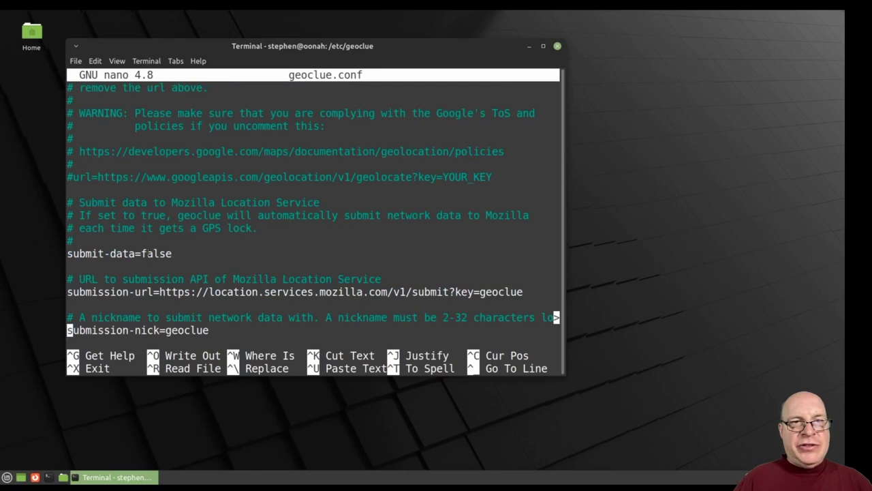
triple_click(149, 253)
left_click(287, 256)
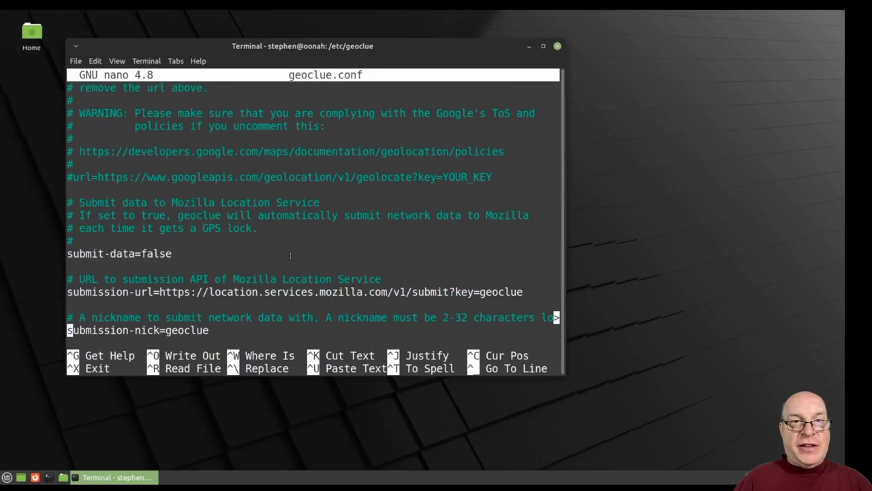
Scroll on through geoclue.conf down to its final firefox entry.
scroll(290, 256, "down", 2)
scroll(290, 254, "down", 2)
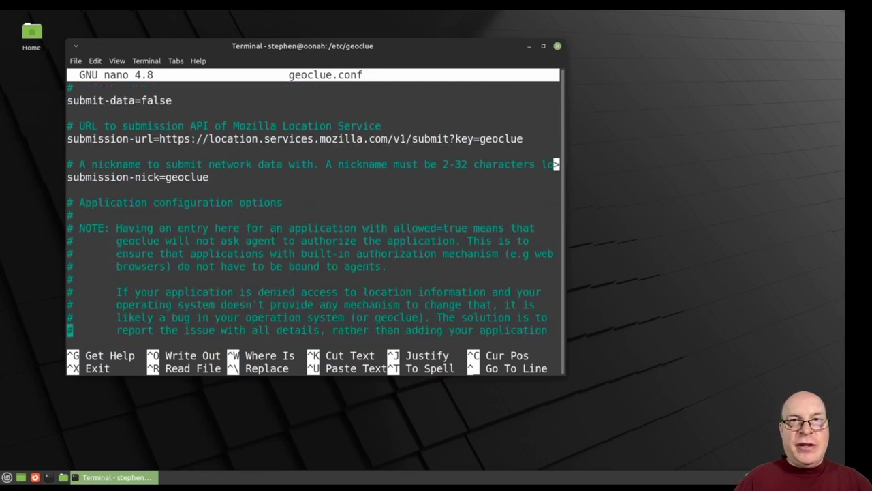
scroll(279, 235, "down", 1)
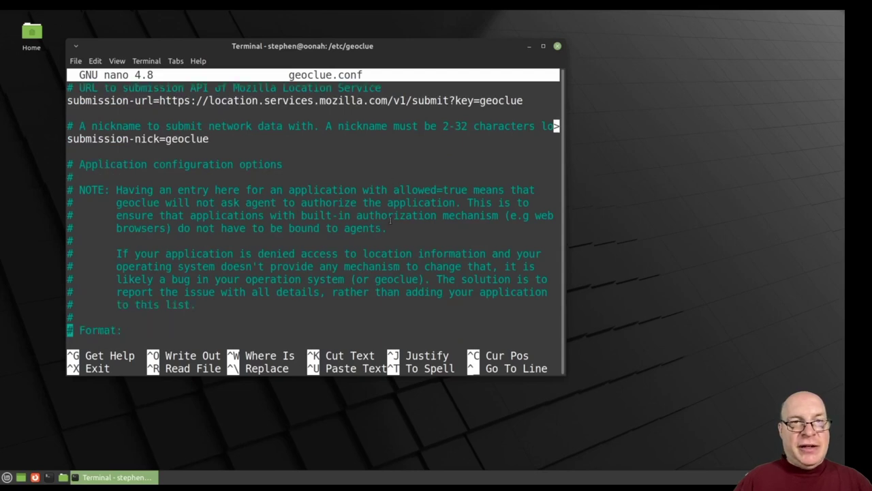
scroll(391, 220, "down", 2)
scroll(390, 219, "down", 1)
scroll(386, 225, "down", 3)
scroll(382, 231, "down", 1)
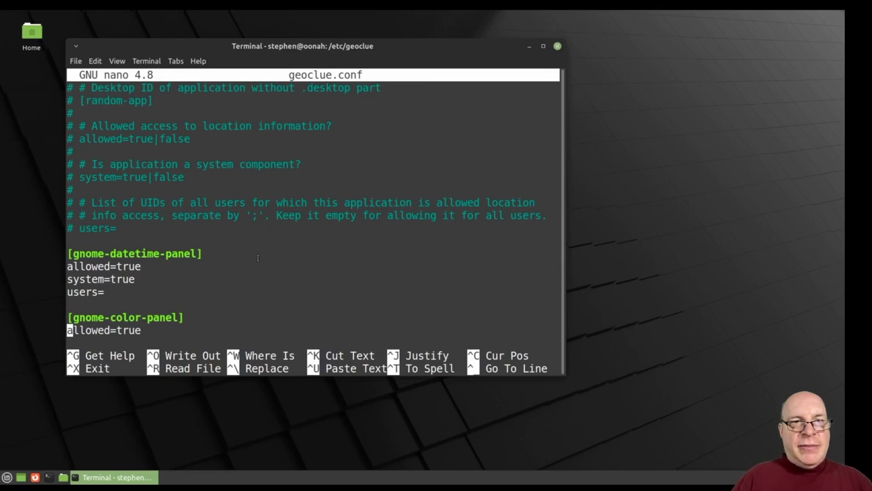
scroll(266, 257, "down", 1)
scroll(272, 258, "down", 2)
scroll(282, 257, "down", 1)
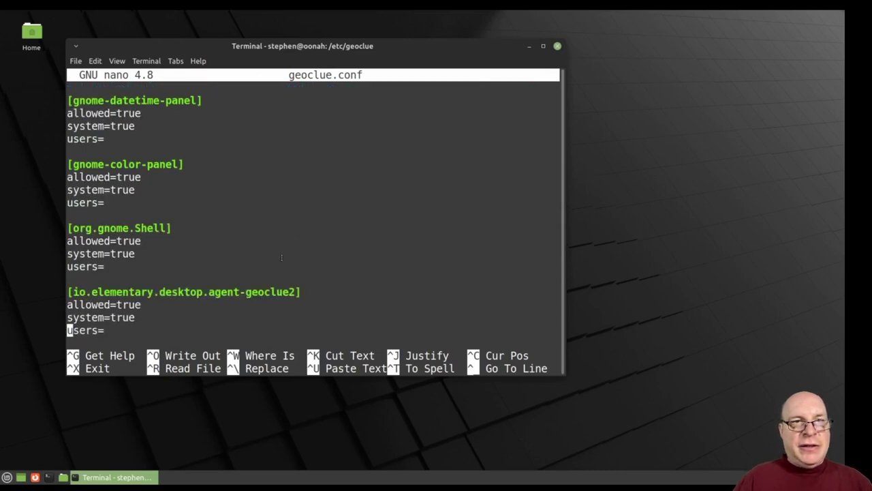
scroll(379, 251, "down", 2)
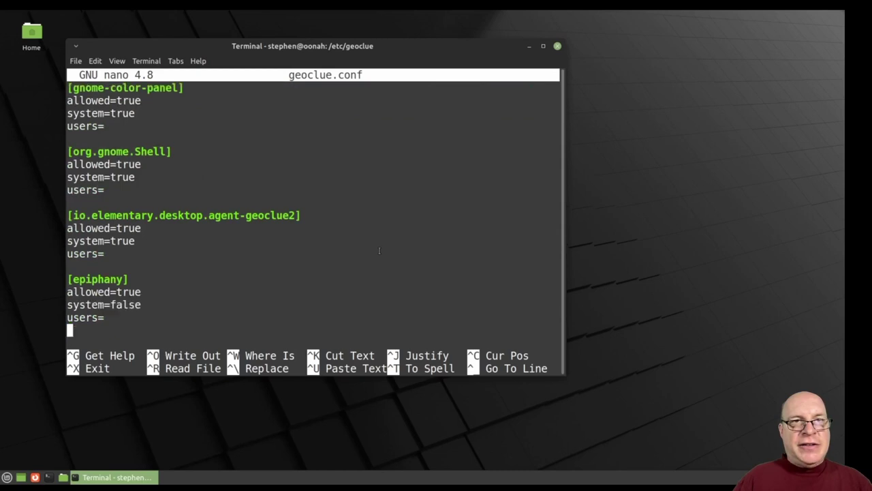
scroll(379, 251, "down", 1)
scroll(380, 251, "down", 1)
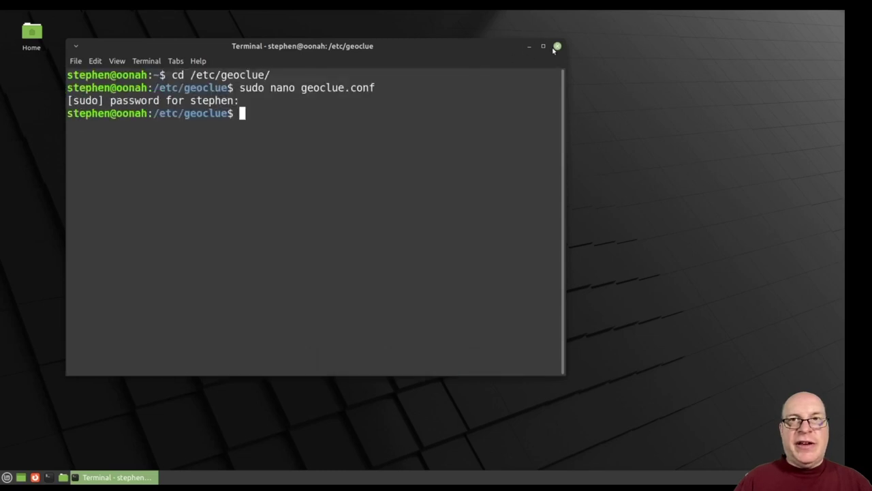
Close the terminal, launch Update Manager, and open View > Linux Kernels.
left_click(557, 45)
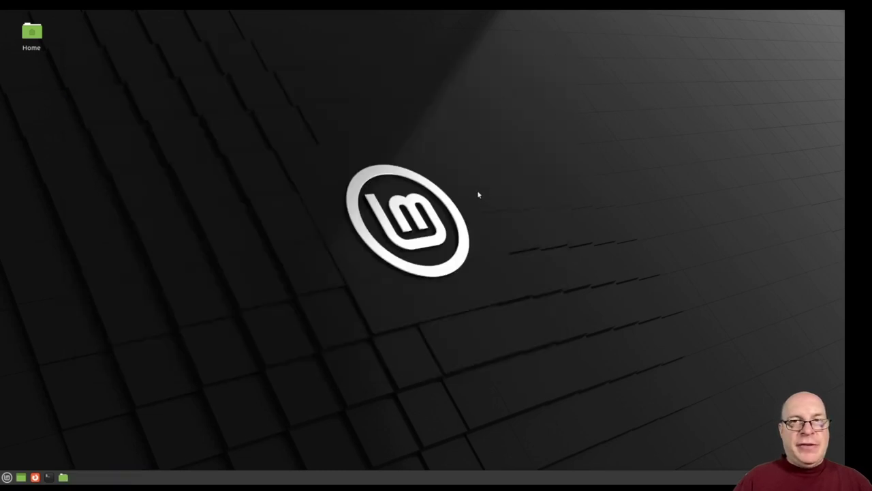
left_click(6, 478)
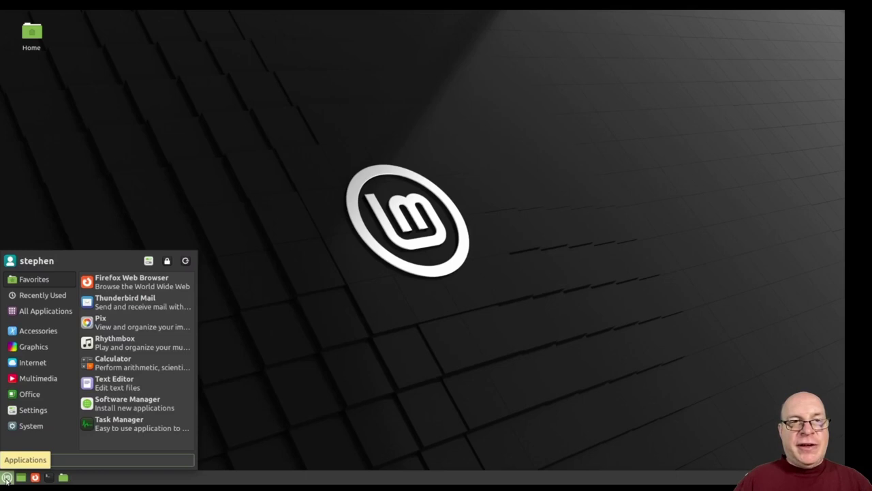
type("update")
key("Return")
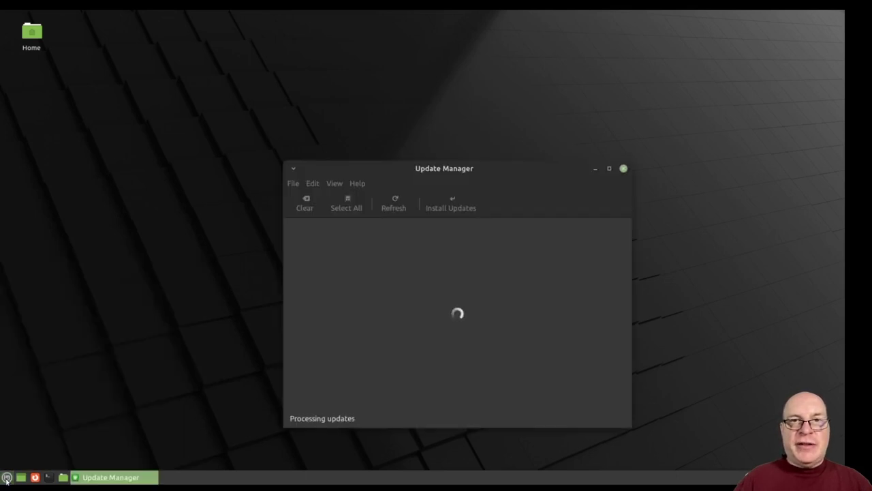
left_click_drag(468, 165, 438, 58)
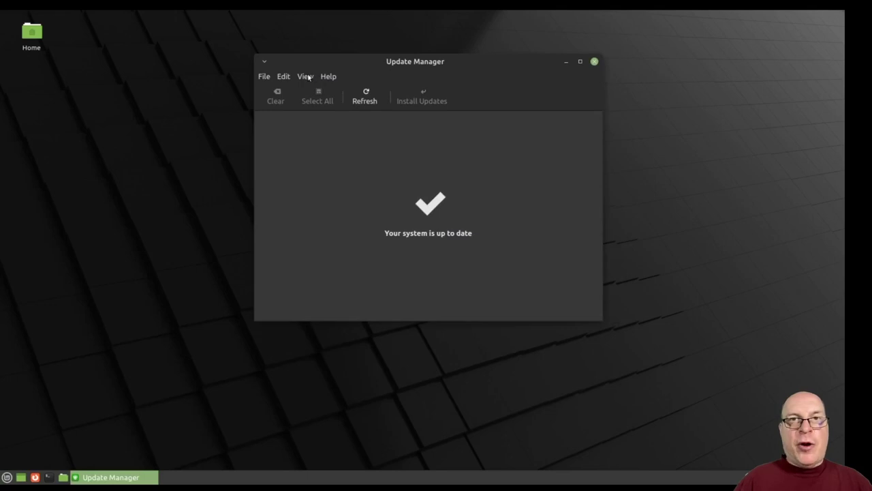
left_click(306, 77)
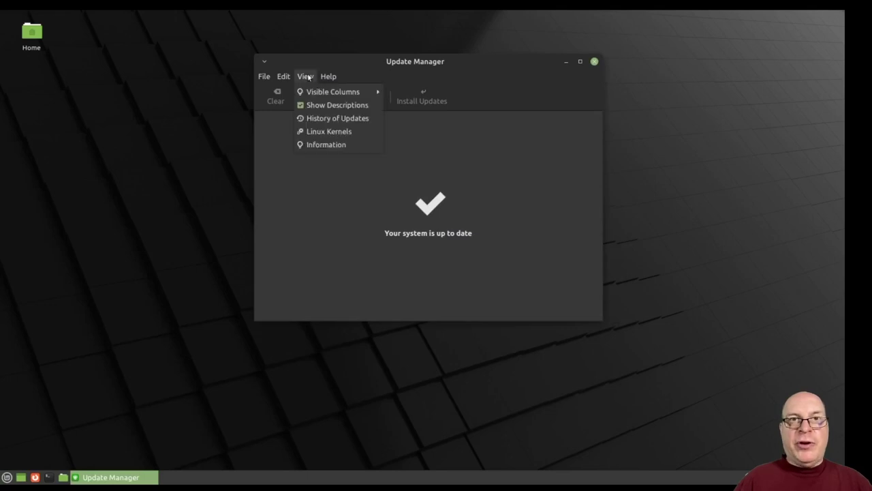
left_click(327, 132)
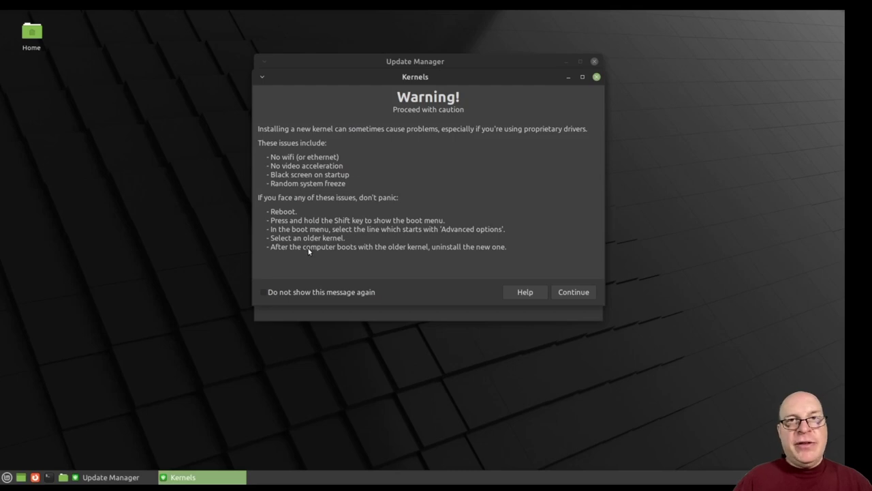
Accept the kernel caution warning and browse the 5.4 and 5.13 kernel lists.
left_click(572, 292)
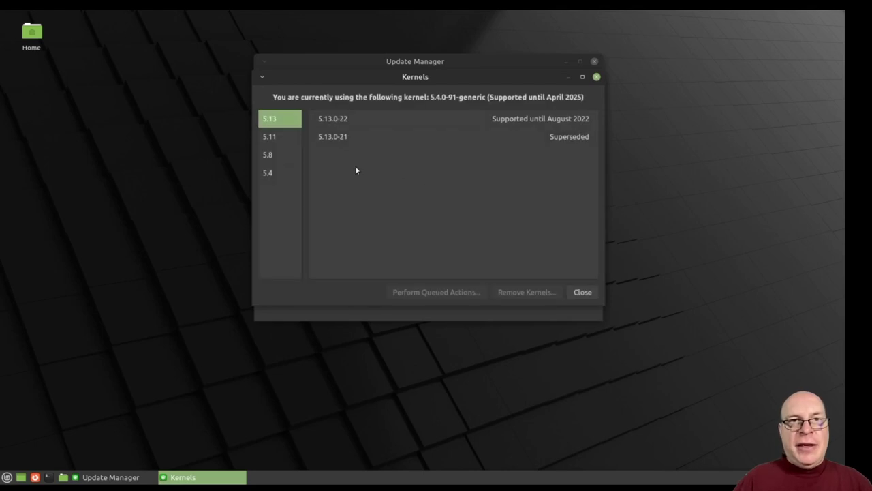
left_click(272, 173)
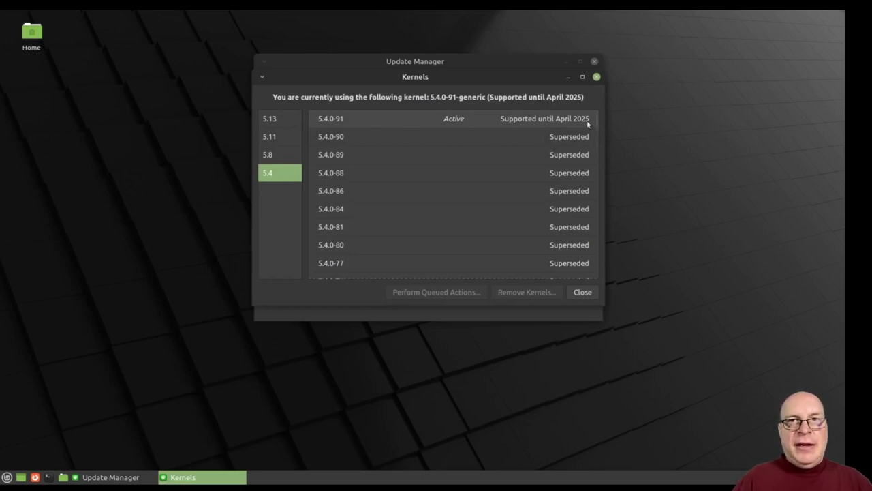
left_click(275, 121)
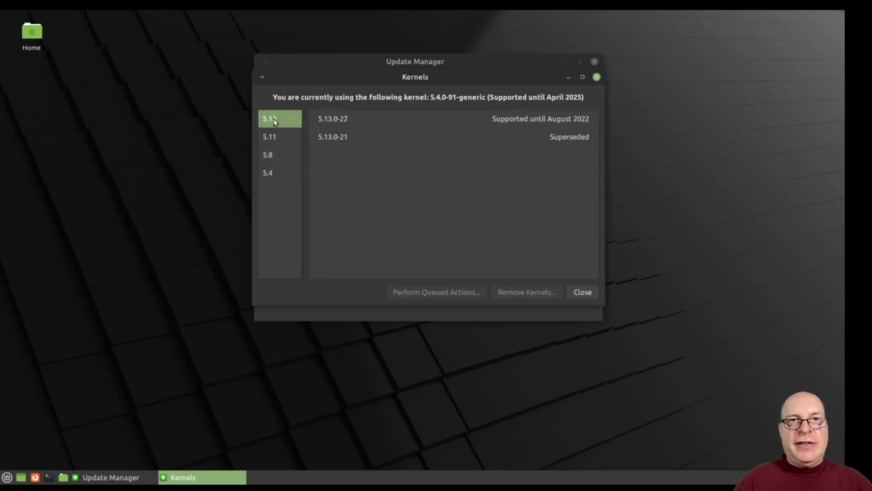
Install kernel 5.13.0-22, confirming and authenticating with the account password.
left_click(525, 124)
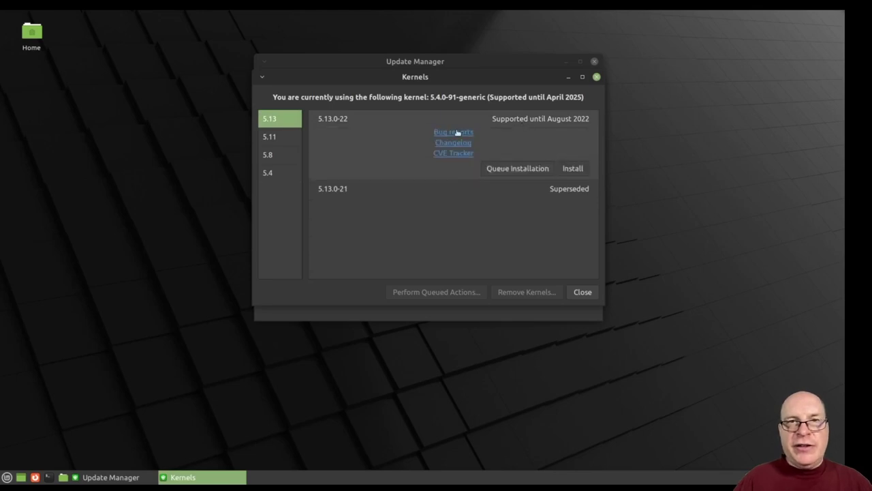
left_click(571, 170)
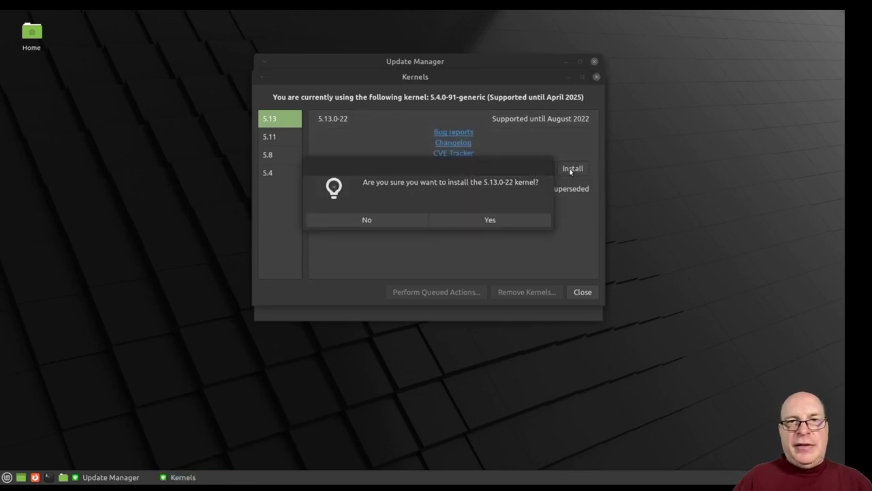
left_click(491, 220)
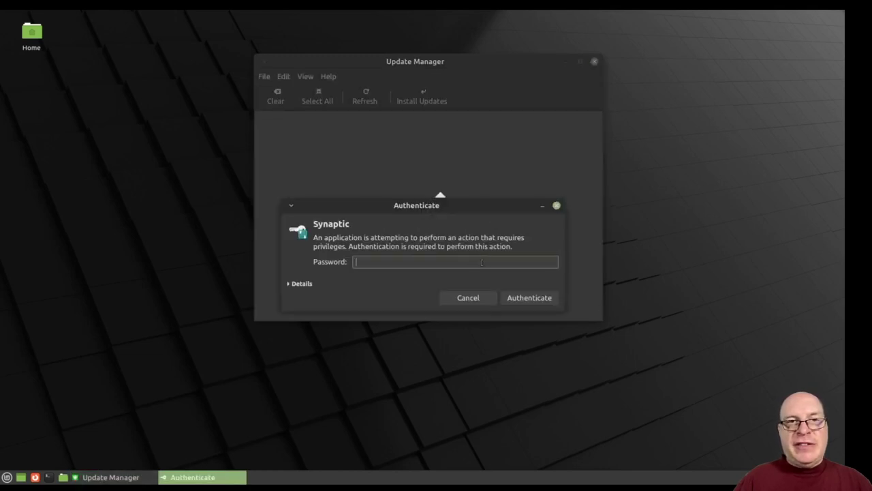
type("****")
key("Return")
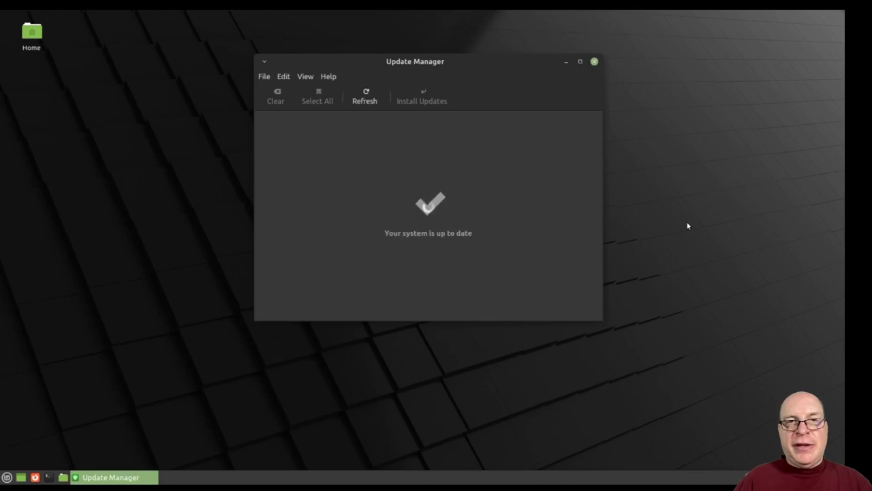
Close Update Manager, restart the computer, and log back in with the account password.
left_click(594, 61)
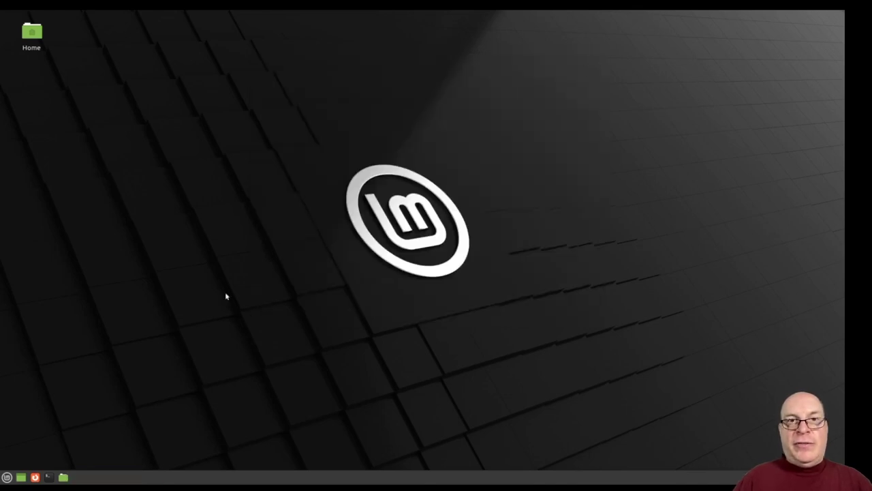
left_click(7, 477)
left_click(184, 260)
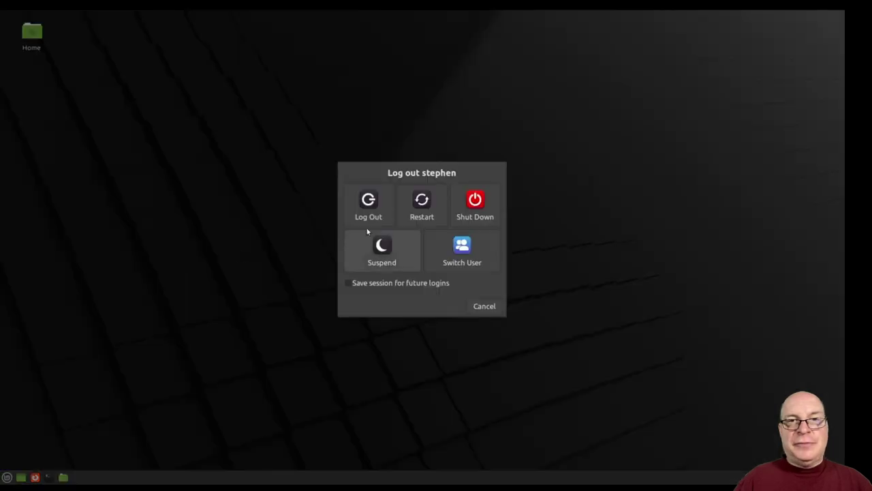
left_click(428, 215)
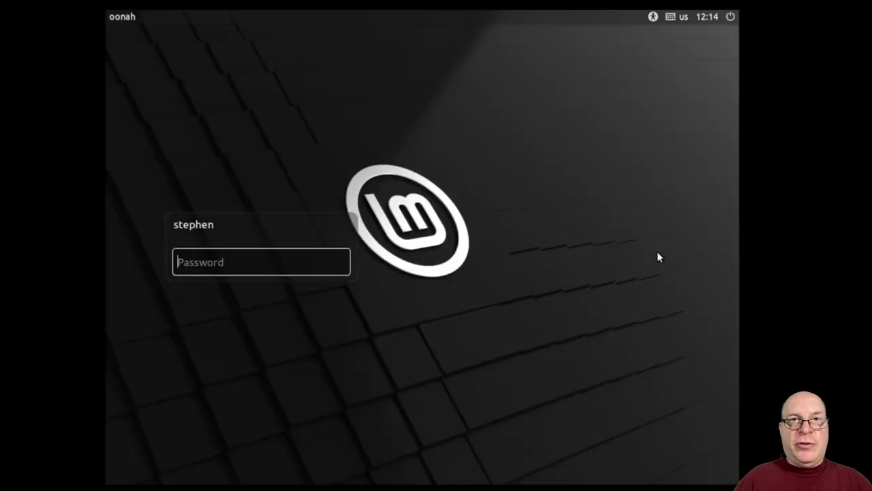
type("*********")
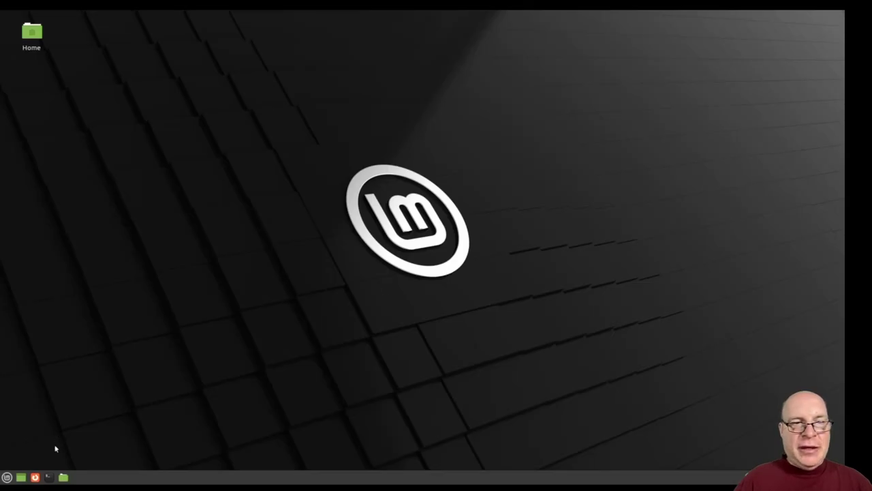
left_click(49, 477)
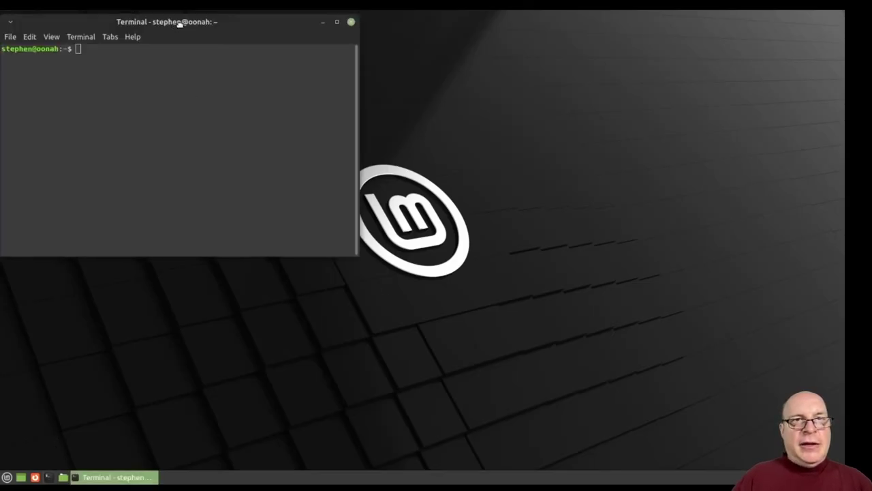
left_click_drag(174, 17, 238, 36)
key("ctrl+plus")
key("ctrl+plus")
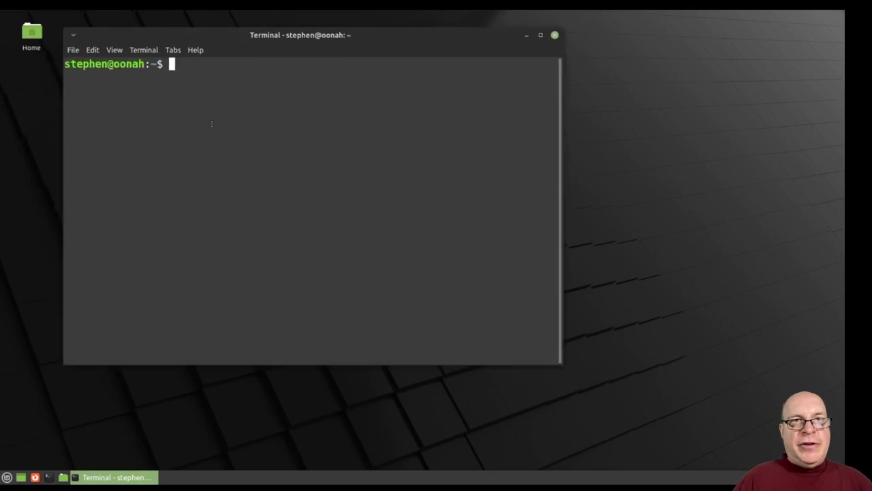
type("uname -a")
key("Return")
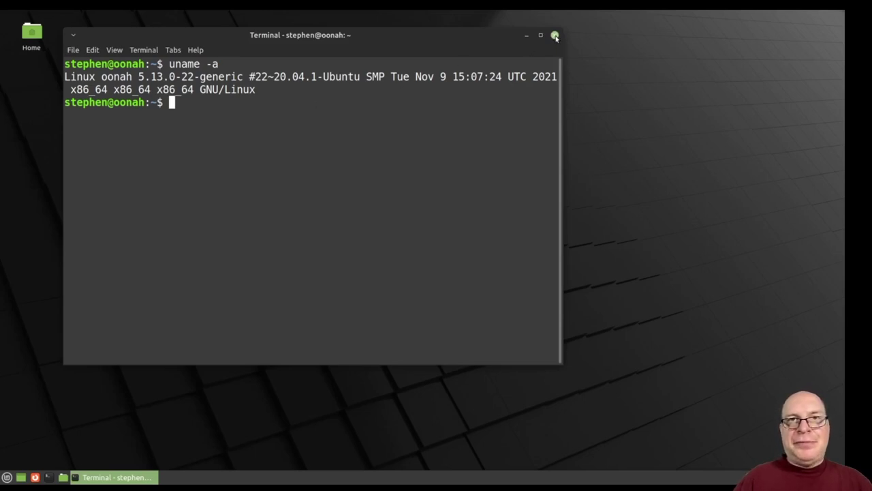
left_click(555, 36)
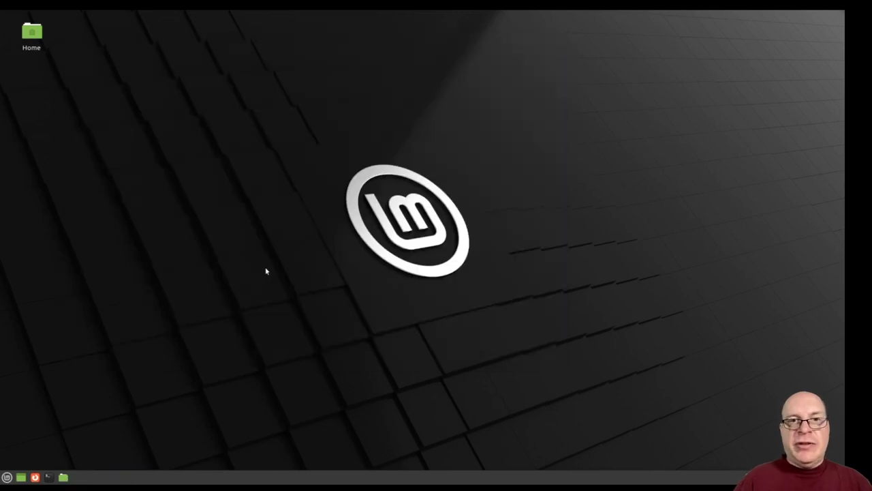
Launch Software Manager from the Mint menu and move its window higher up.
left_click(6, 477)
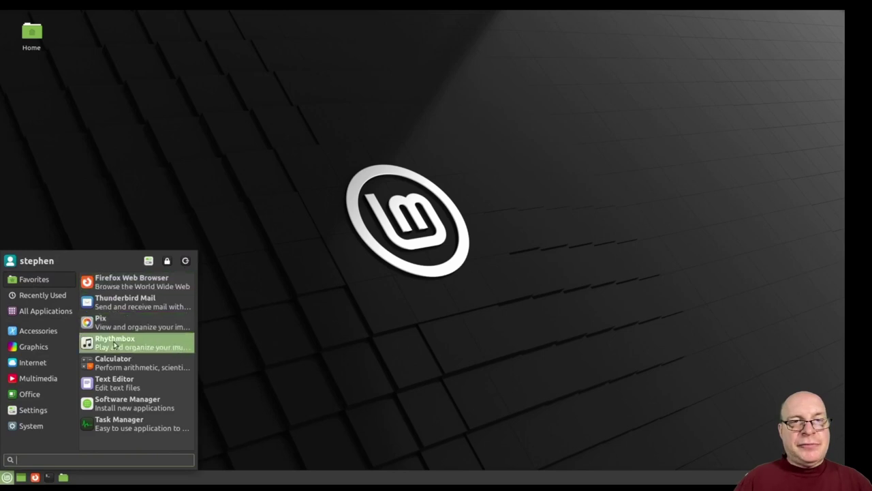
left_click(120, 406)
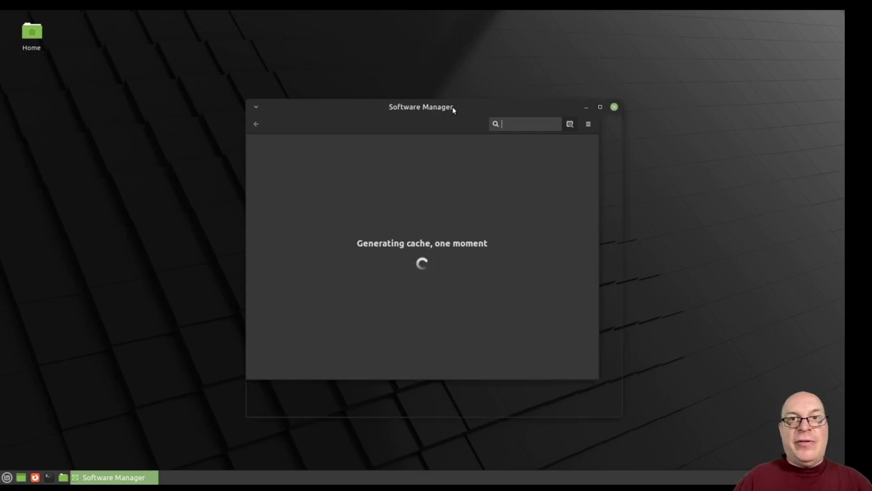
left_click_drag(454, 109, 443, 36)
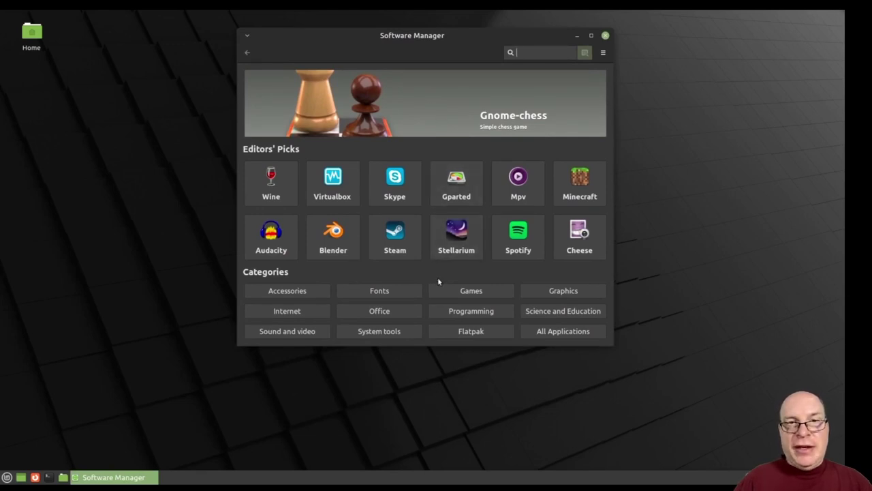
Browse the Programming category's apps, then return to the store's home page.
left_click(455, 312)
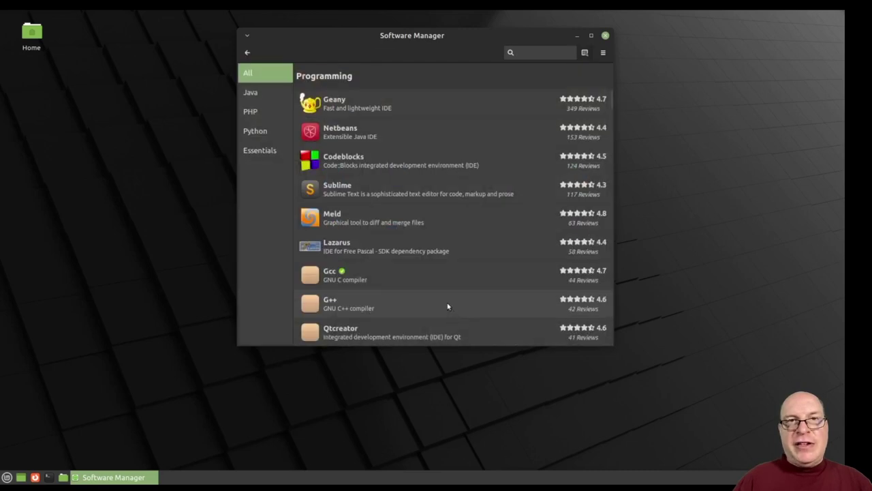
scroll(420, 220, "down", 1)
scroll(420, 218, "down", 2)
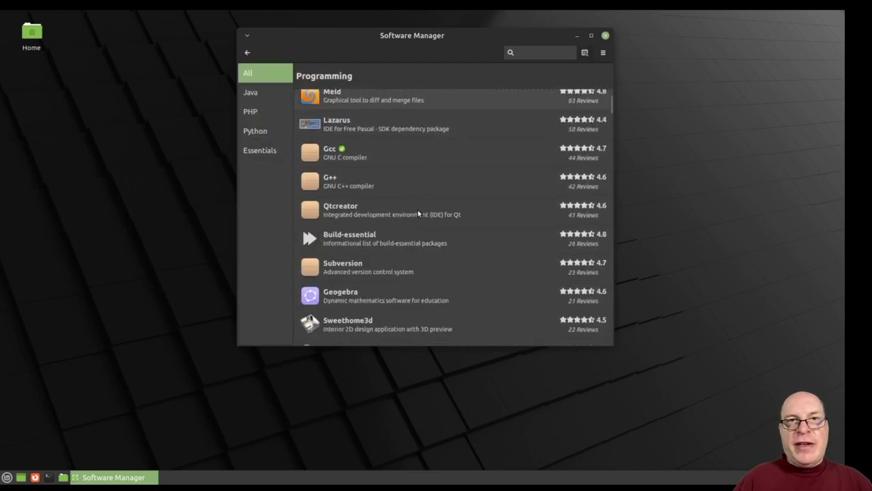
scroll(419, 216, "down", 5)
scroll(419, 214, "down", 4)
scroll(419, 209, "up", 1)
scroll(419, 210, "up", 5)
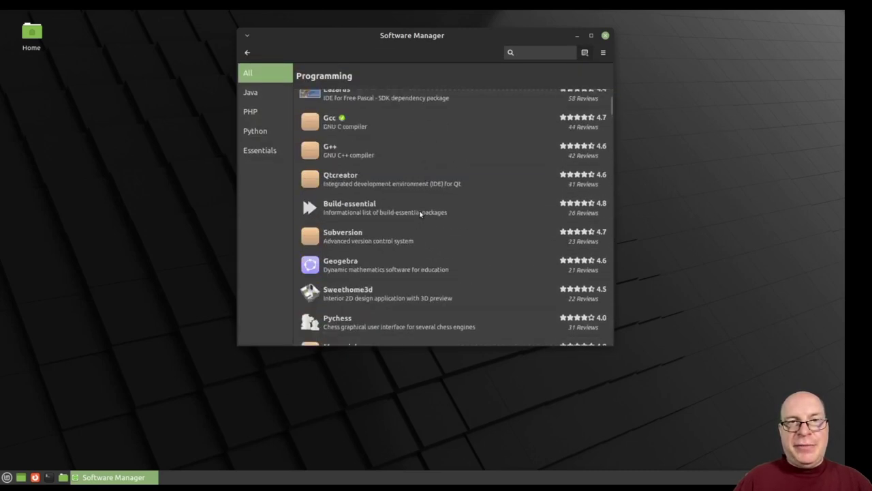
scroll(420, 209, "up", 3)
left_click(247, 53)
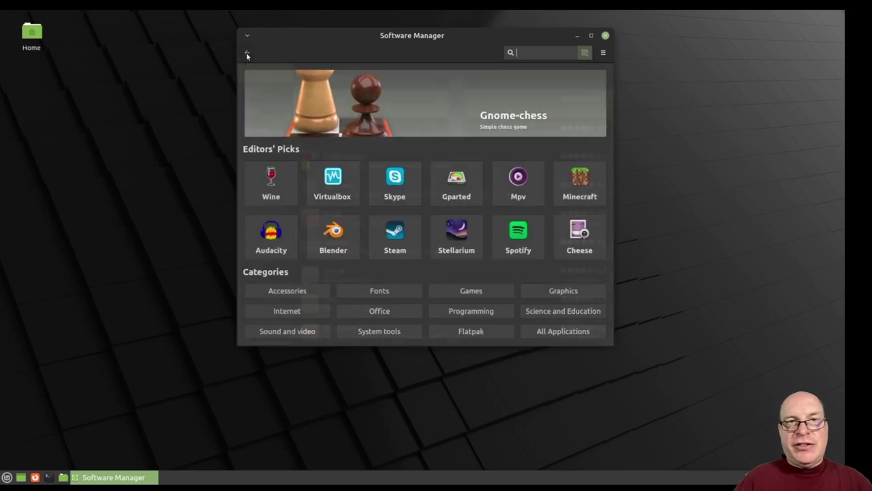
Install Steam from its details page, authenticating with the account password.
left_click(394, 237)
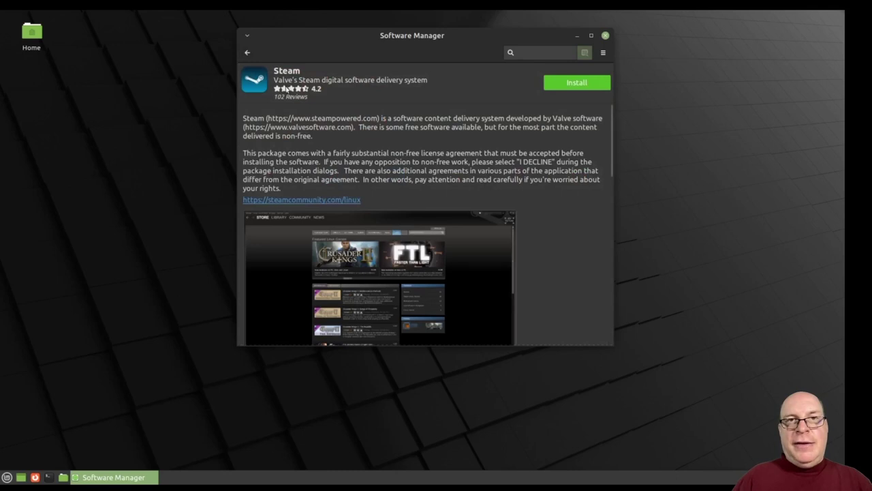
scroll(566, 218, "down", 5)
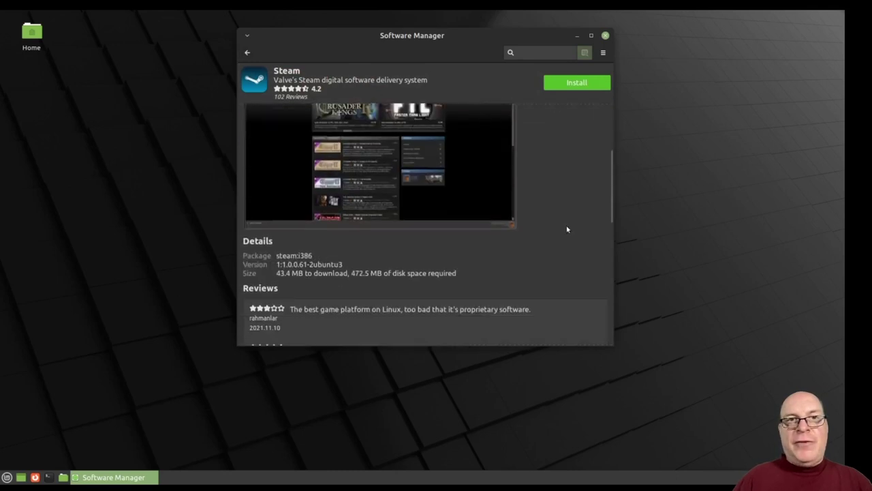
scroll(565, 227, "down", 2)
scroll(564, 228, "up", 4)
scroll(562, 230, "up", 3)
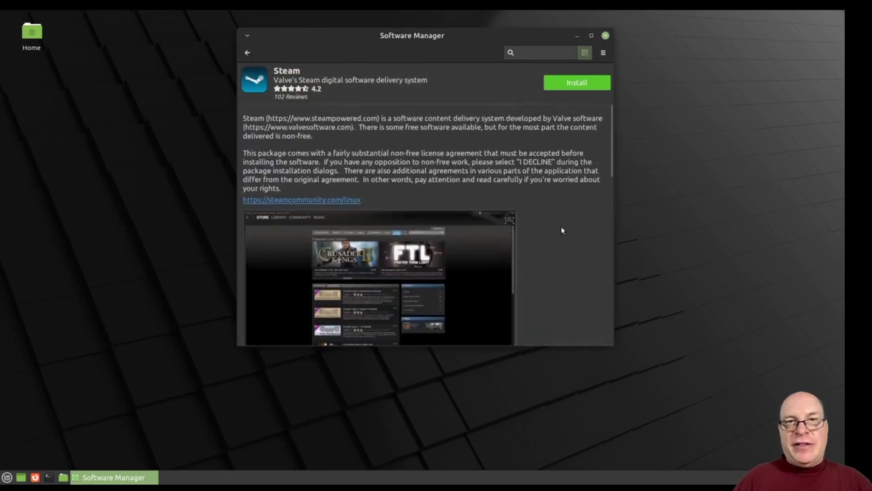
left_click(572, 82)
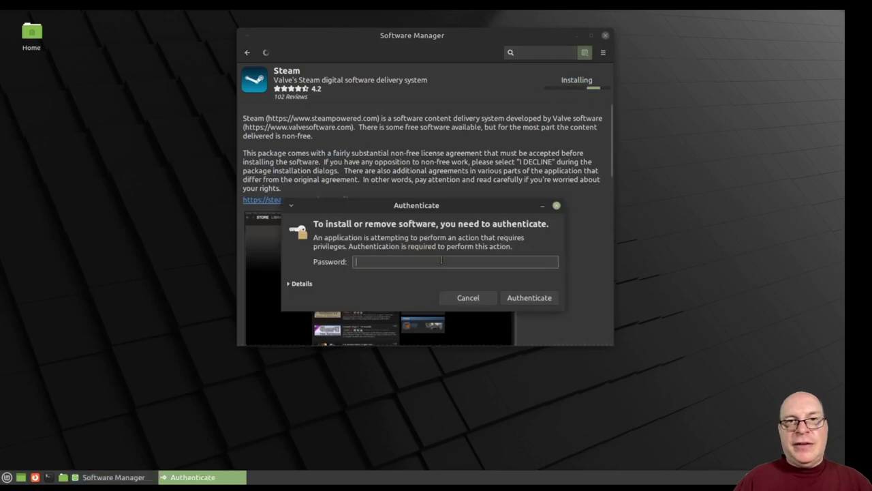
type("••••")
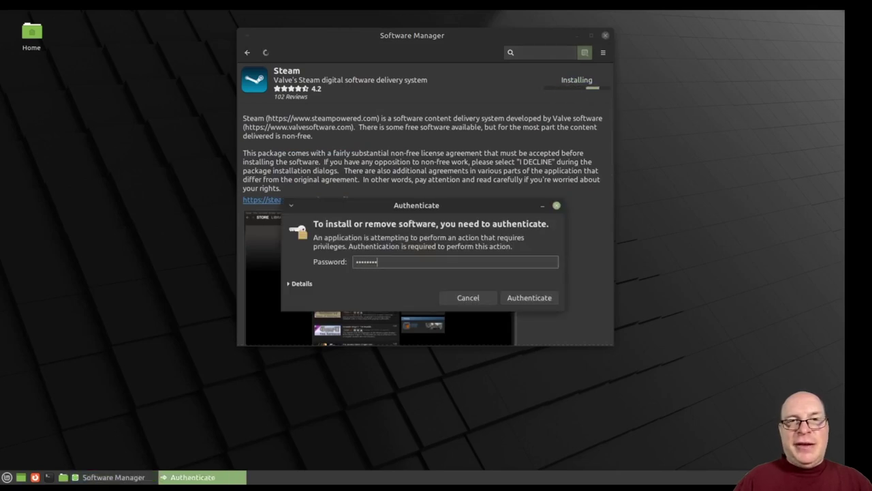
type("•")
key("Return")
left_click(703, 251)
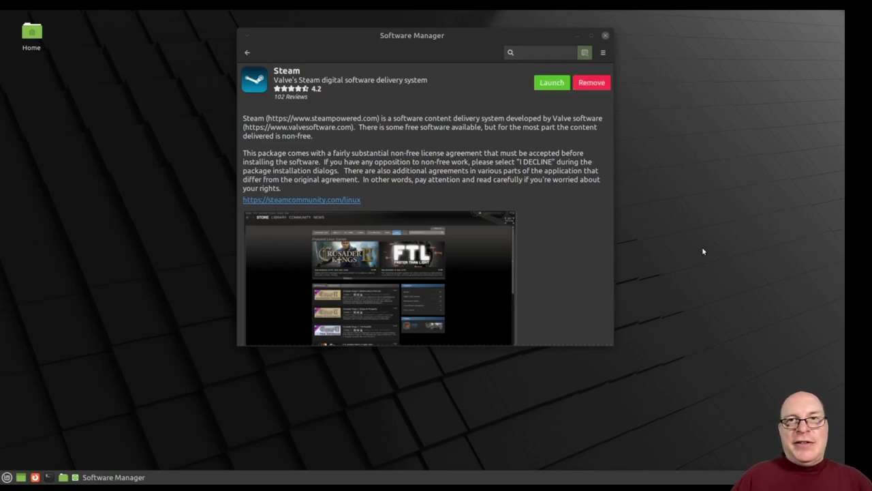
Launch Steam from the application menu, then close Steam's login window and Software Manager.
left_click(6, 478)
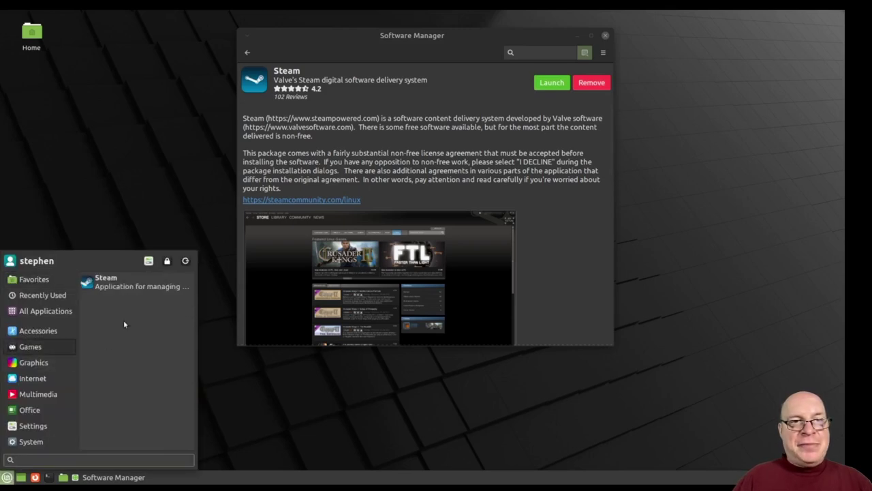
left_click(128, 286)
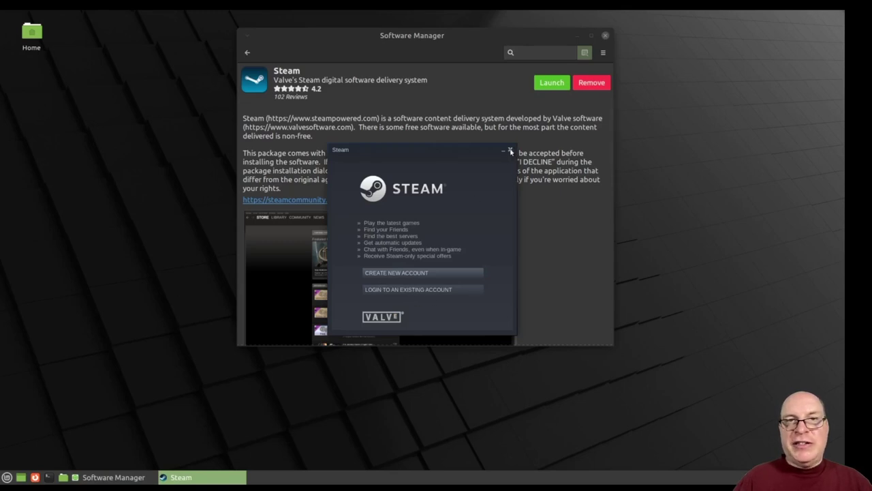
left_click(510, 152)
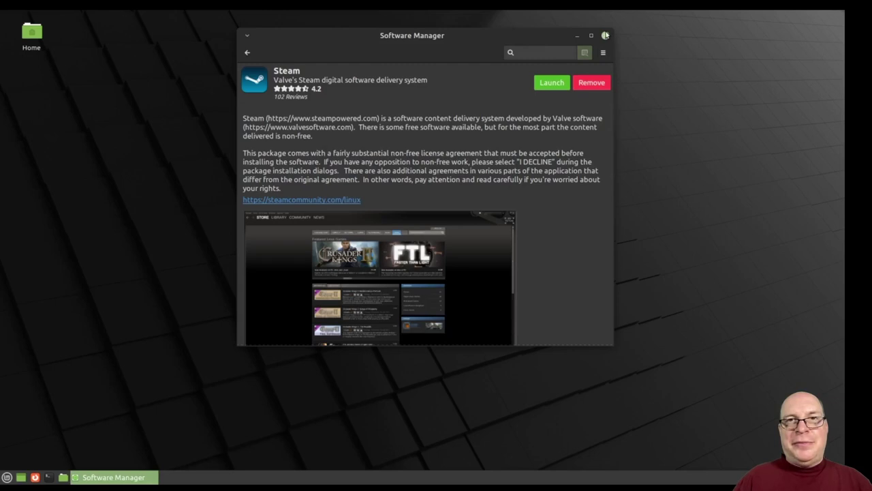
left_click(606, 35)
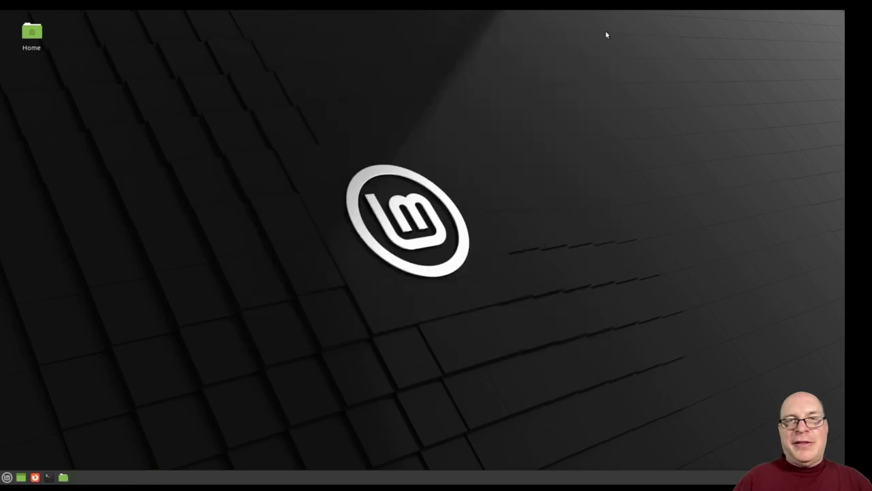
Browse the Mint menu's categories down to the Office apps, including LibreOffice.
left_click(9, 475)
mouse_move(45, 311)
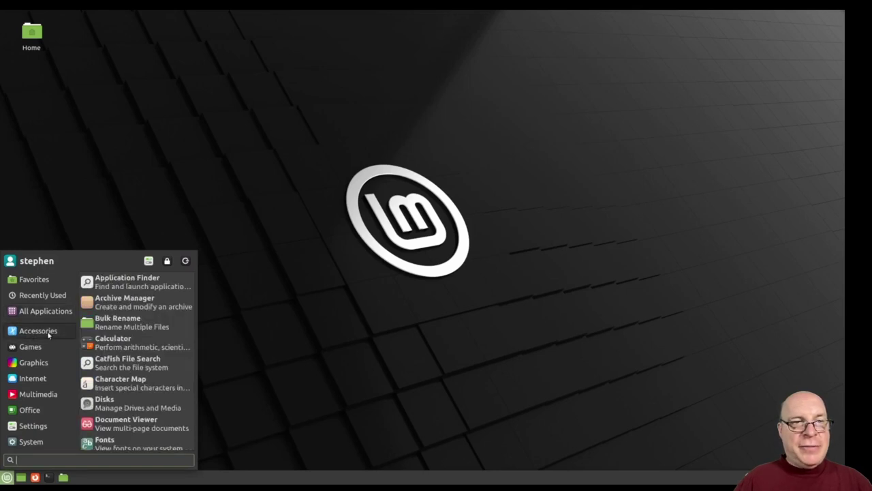
scroll(147, 340, "down", 2)
scroll(153, 361, "down", 2)
scroll(163, 384, "down", 1)
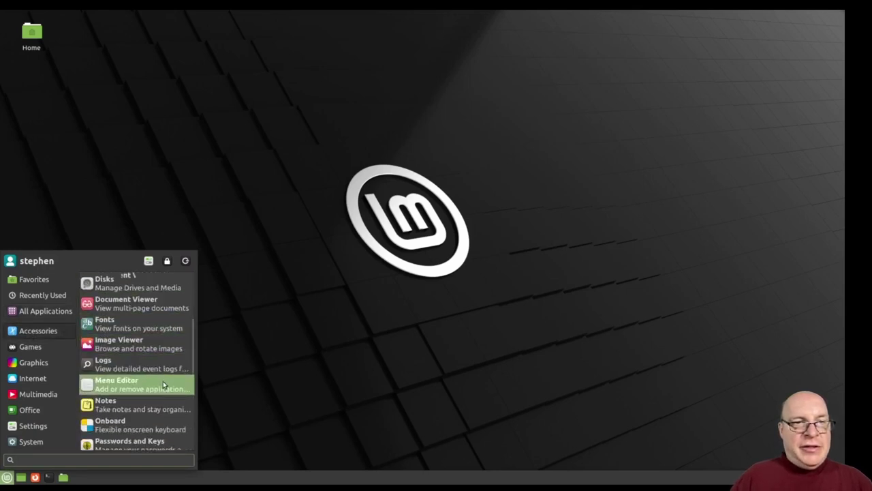
scroll(163, 381, "down", 2)
scroll(164, 380, "down", 3)
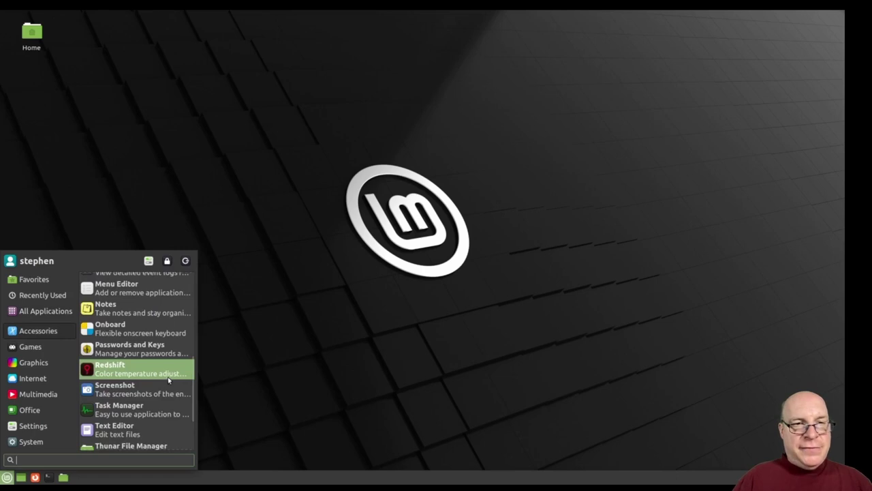
scroll(168, 380, "down", 2)
scroll(170, 380, "down", 2)
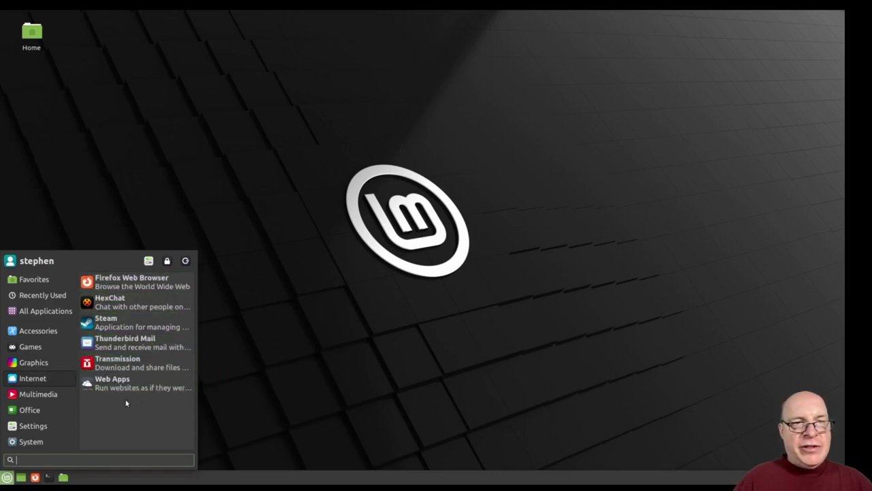
mouse_move(30, 409)
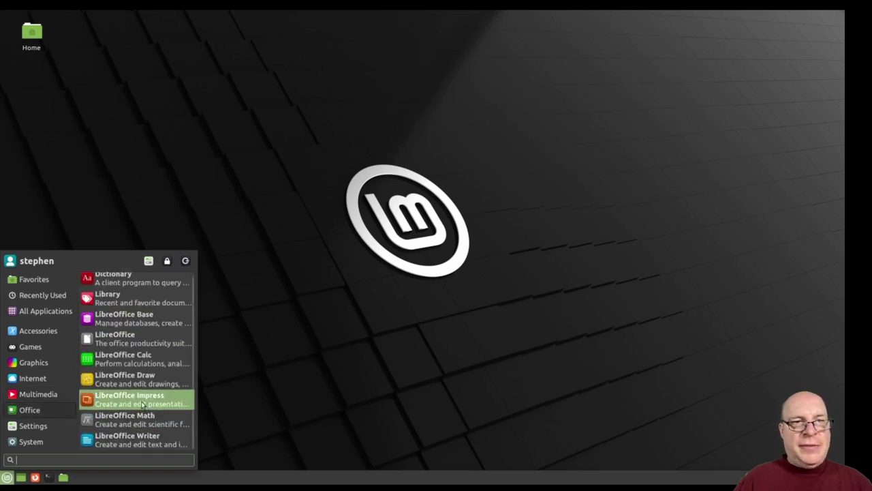
Confirm LibreOffice is version 6.4.7.2 in its About box, then close LibreOffice.
left_click(128, 338)
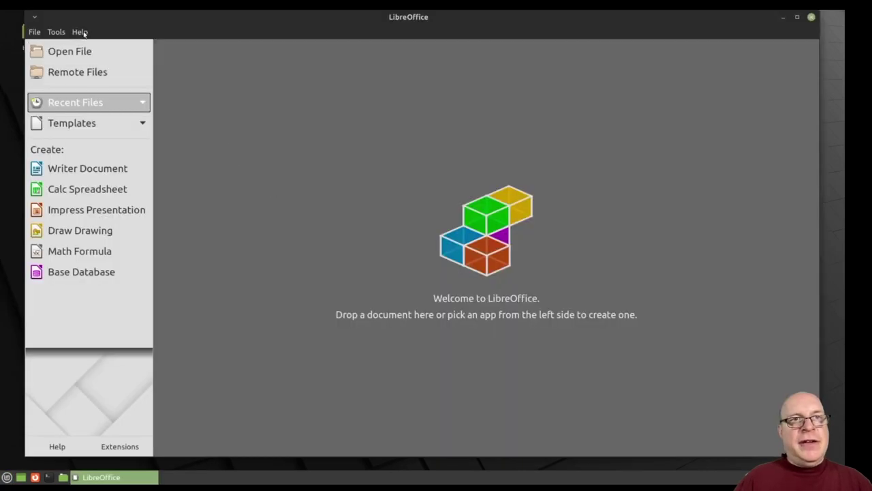
left_click(80, 31)
left_click(109, 188)
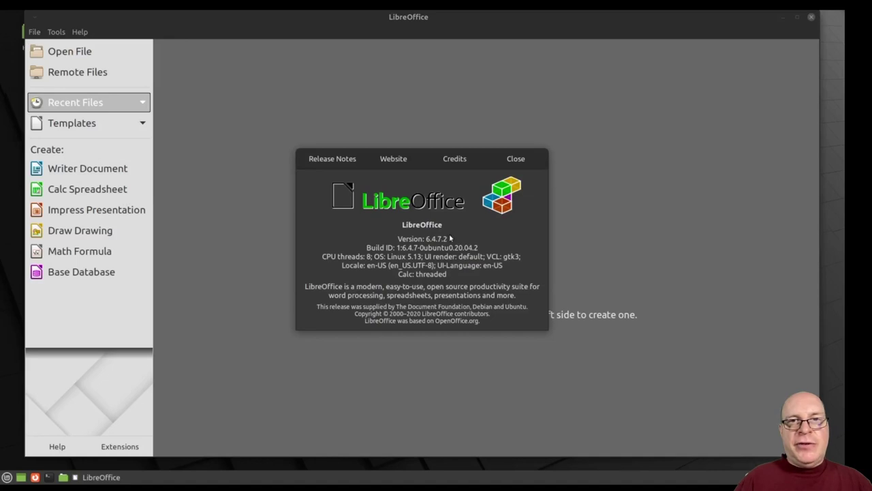
left_click_drag(428, 239, 458, 239)
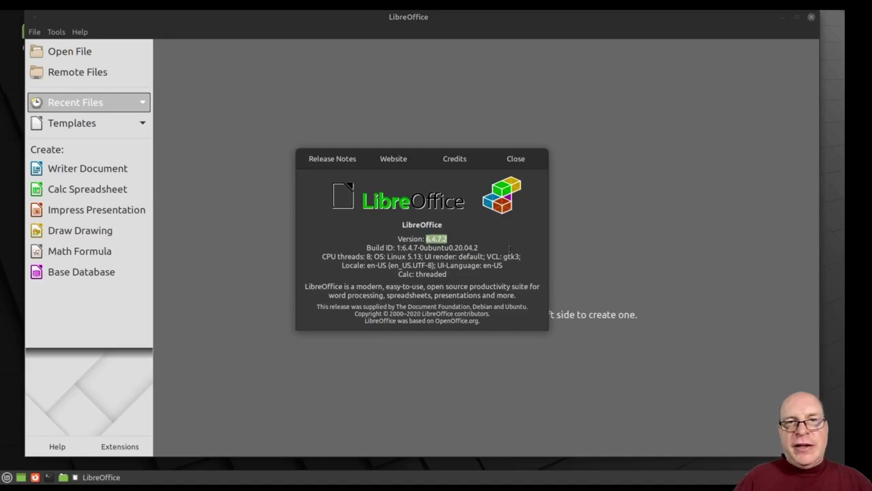
double_click(412, 313)
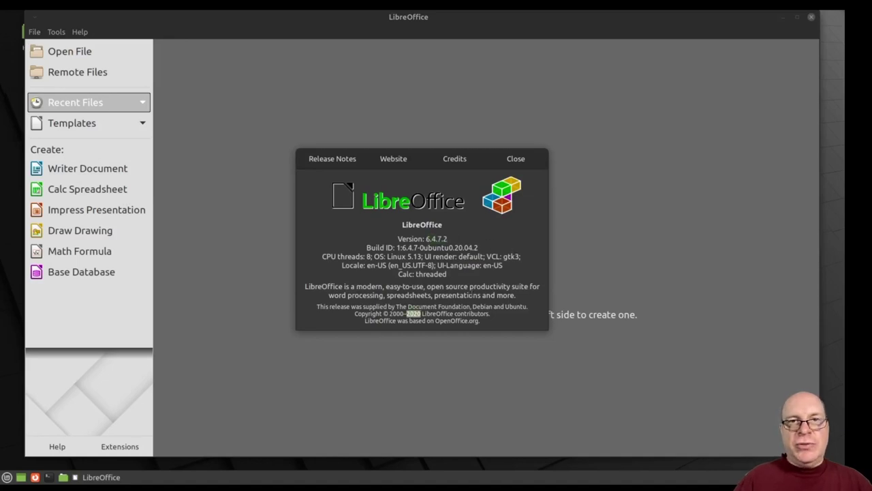
left_click(516, 159)
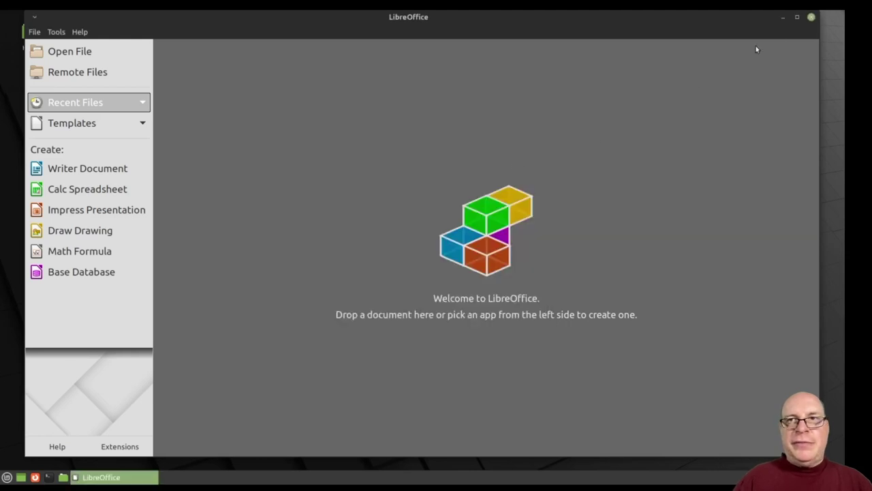
left_click(811, 17)
Open the application menu and scroll to the Settings apps.
left_click(7, 477)
mouse_move(33, 425)
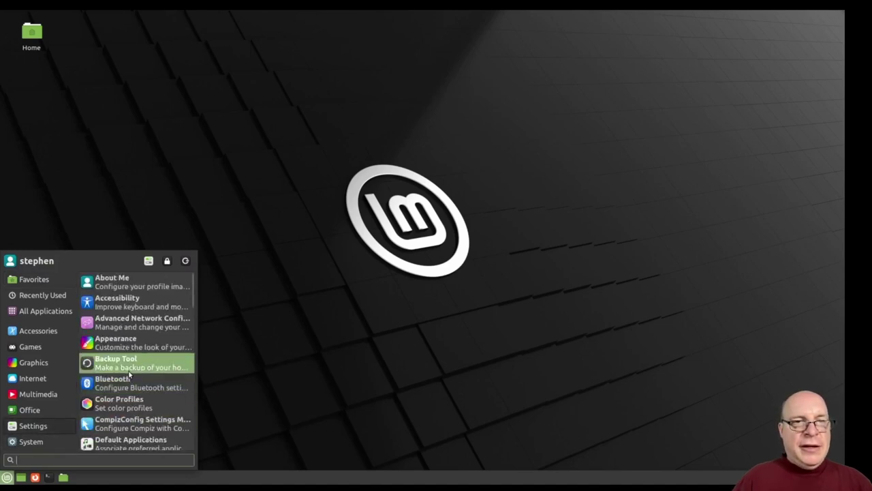
scroll(136, 375, "down", 1)
scroll(137, 387, "down", 2)
scroll(139, 388, "down", 2)
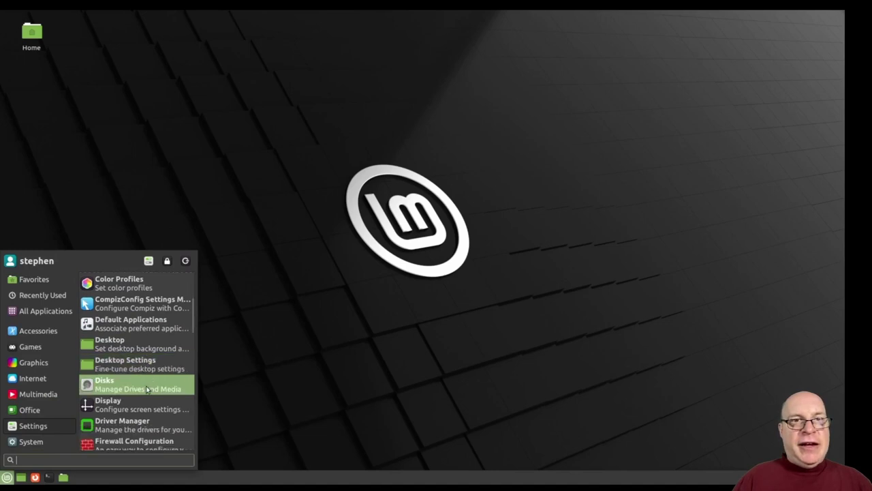
Scroll the Settings apps to the Backup Tool and launch it.
scroll(141, 388, "down", 2)
scroll(145, 389, "down", 4)
scroll(145, 390, "down", 2)
scroll(146, 390, "down", 2)
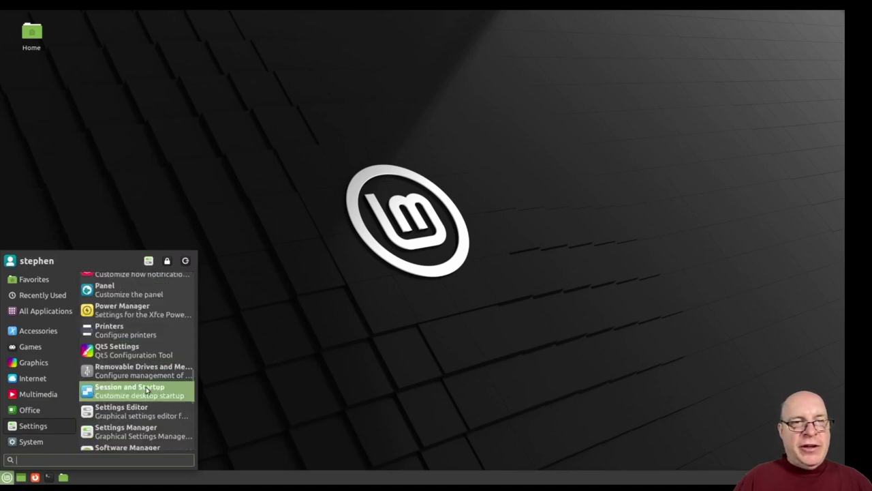
scroll(146, 389, "down", 3)
scroll(146, 390, "down", 3)
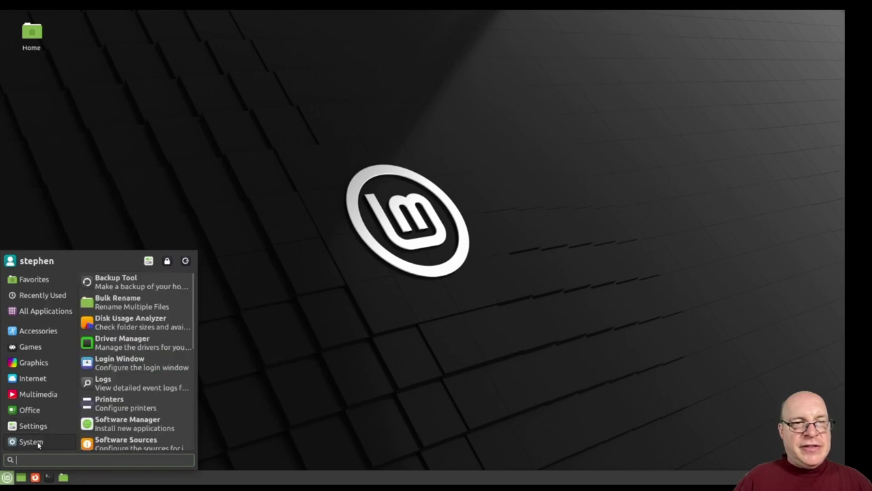
left_click(141, 283)
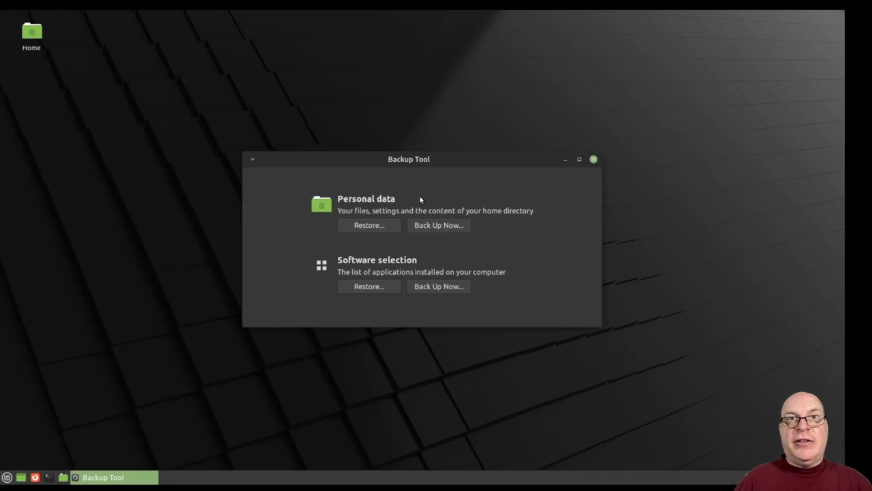
Start a personal data backup and check its destination list, keeping the Backups folder.
left_click(439, 226)
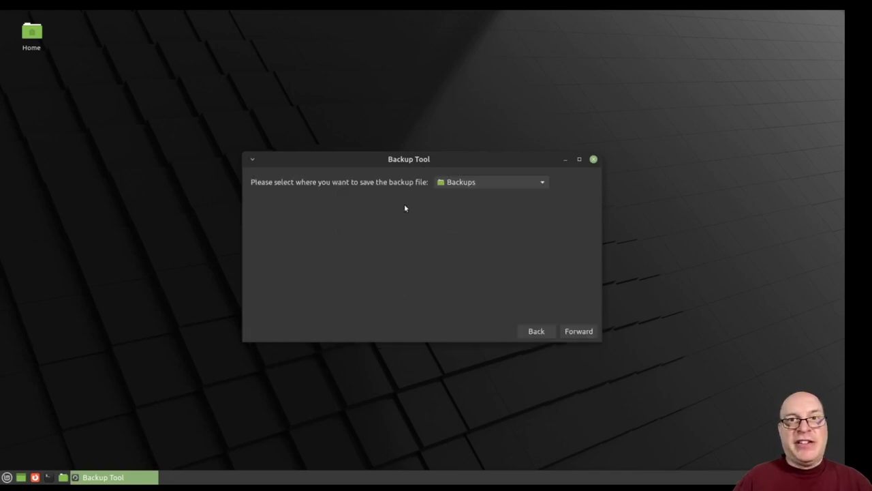
left_click(545, 182)
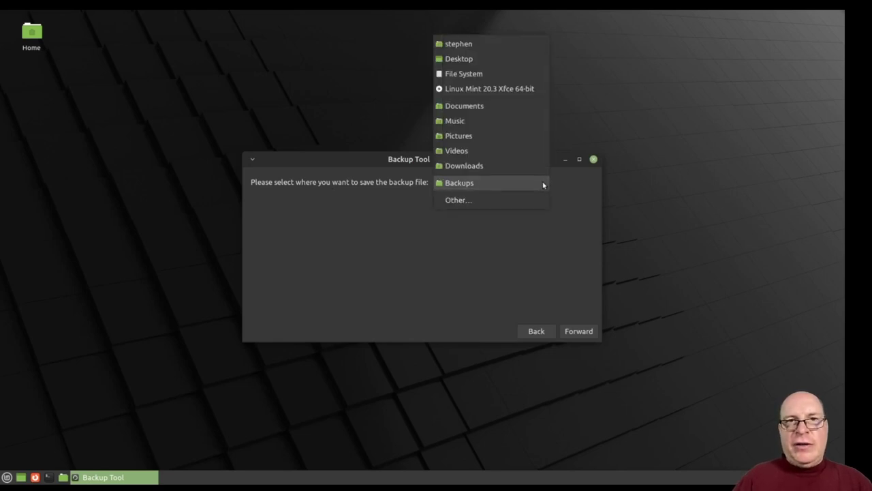
left_click(578, 236)
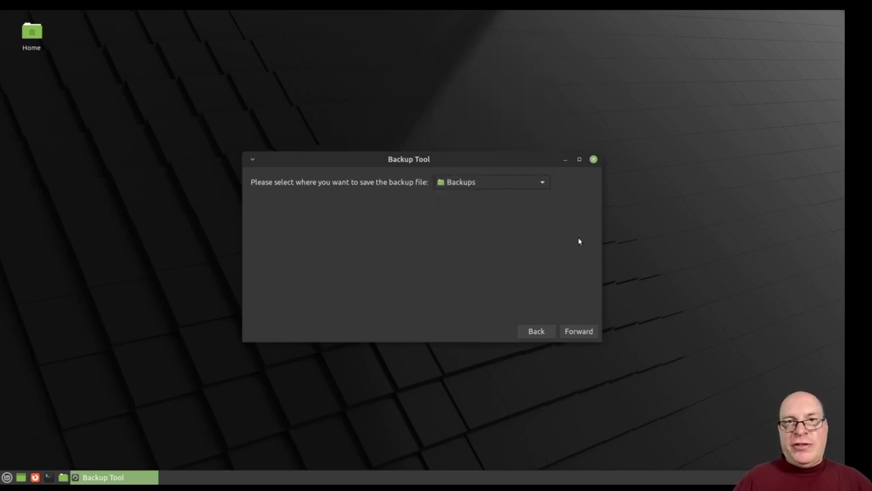
Review the software backup list (kernel 5.13 packages, steam-devices, xterm), then go back to the start page.
left_click(535, 331)
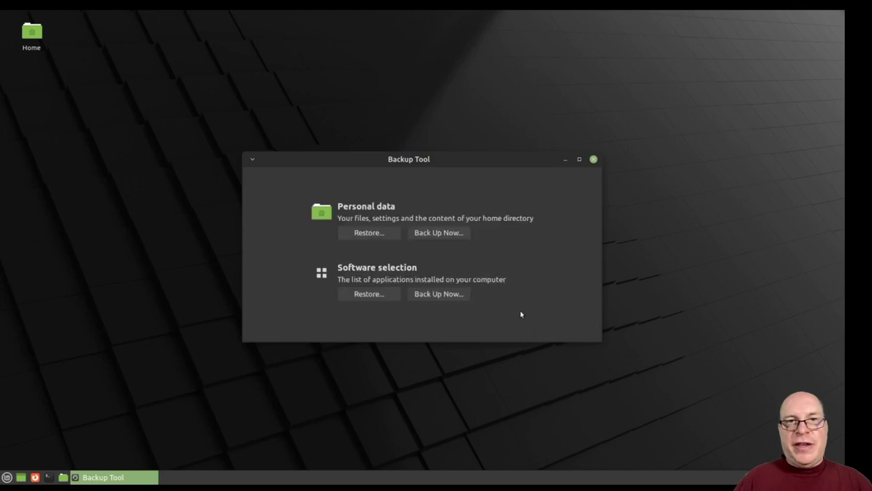
left_click(447, 297)
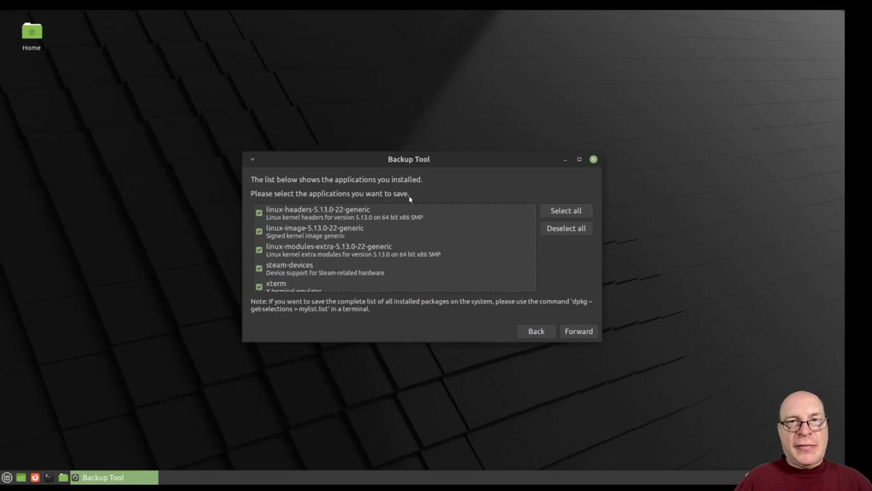
scroll(457, 245, "down", 1)
scroll(470, 246, "up", 1)
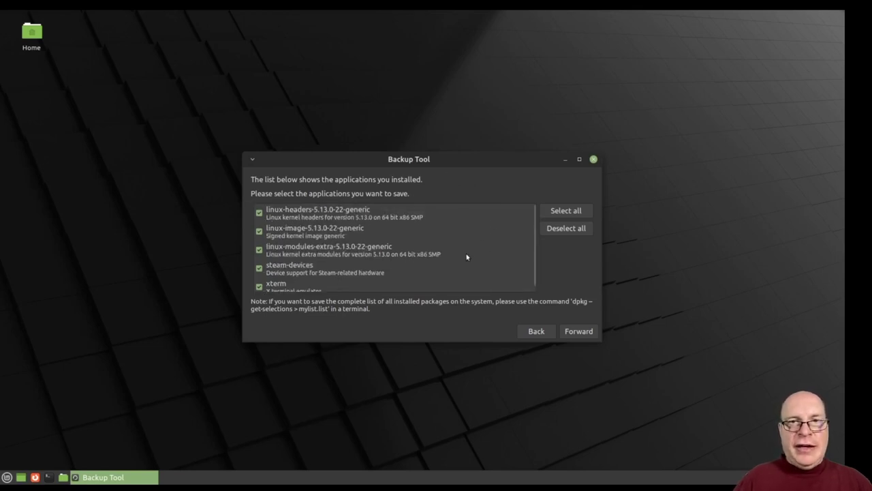
scroll(423, 252, "down", 1)
scroll(472, 254, "up", 1)
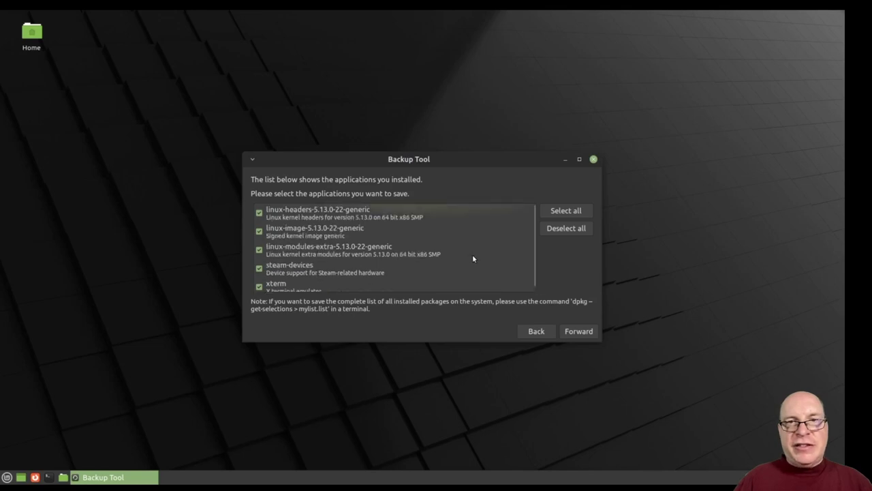
scroll(472, 254, "down", 1)
scroll(478, 250, "up", 1)
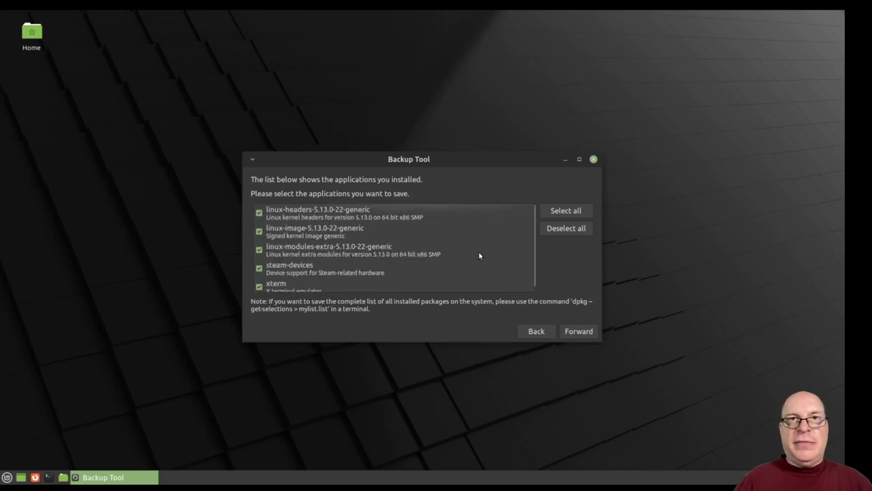
left_click(529, 331)
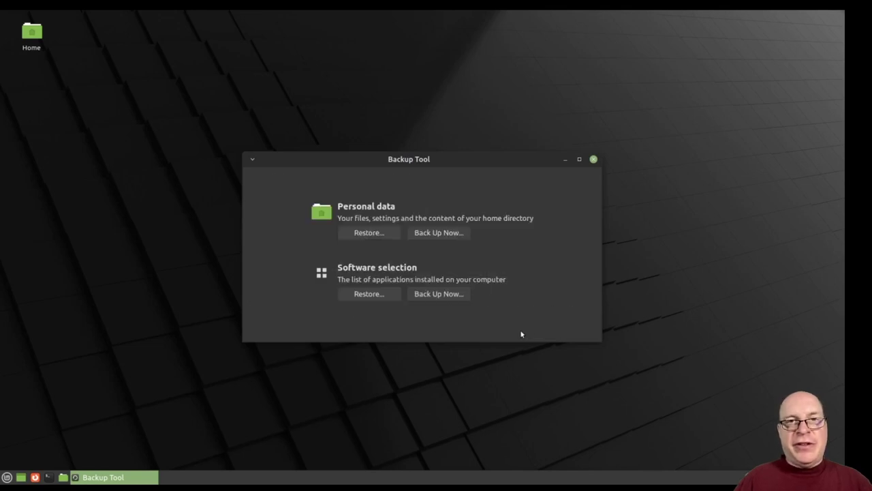
left_click(593, 159)
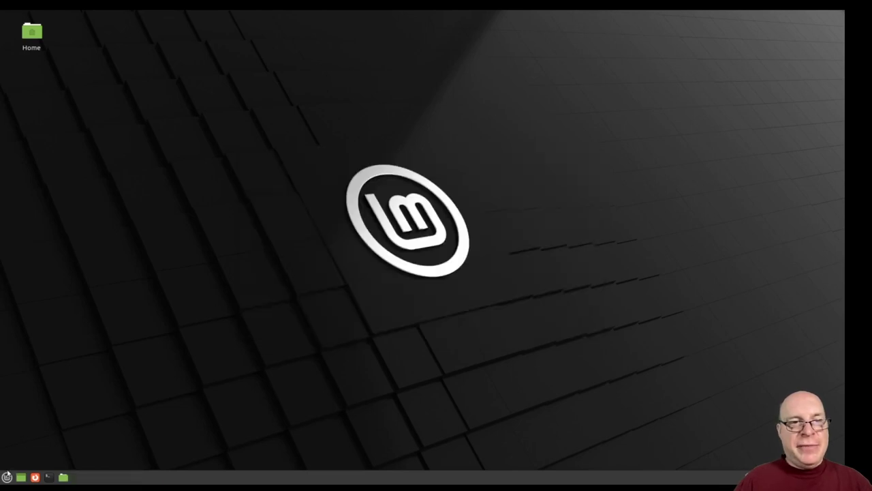
left_click(7, 476)
mouse_move(31, 441)
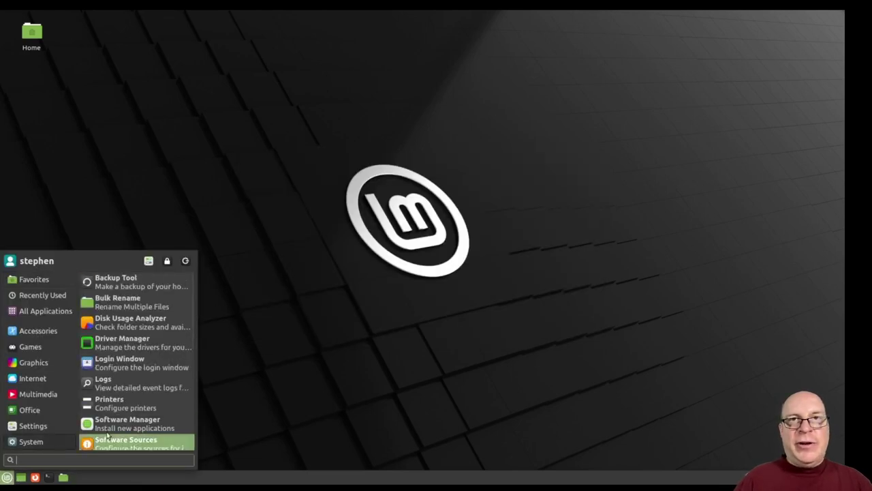
scroll(146, 350, "down", 2)
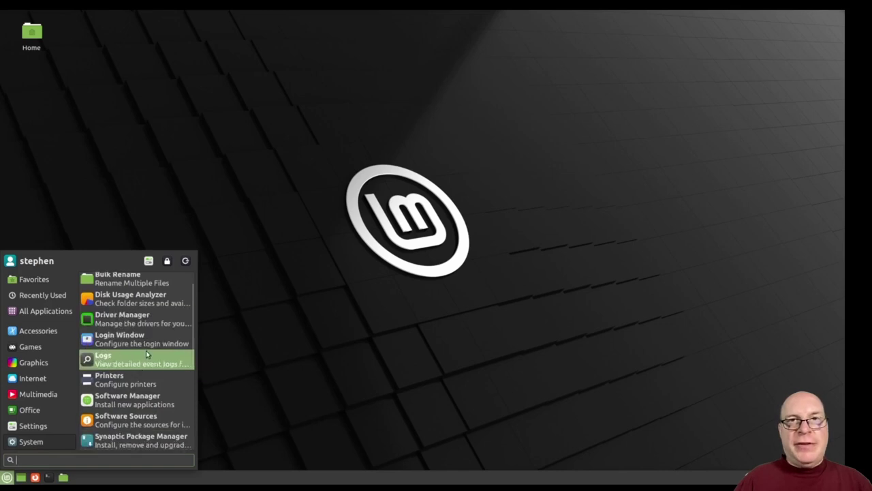
scroll(153, 365, "up", 2)
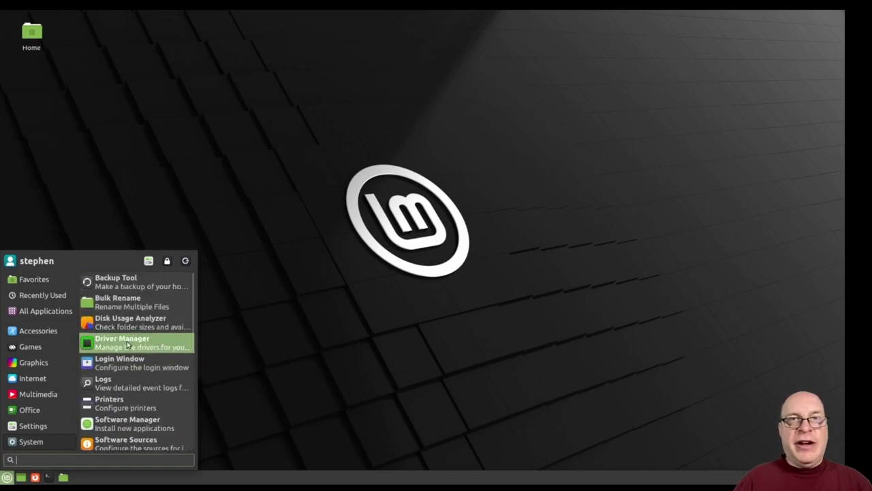
scroll(157, 353, "down", 1)
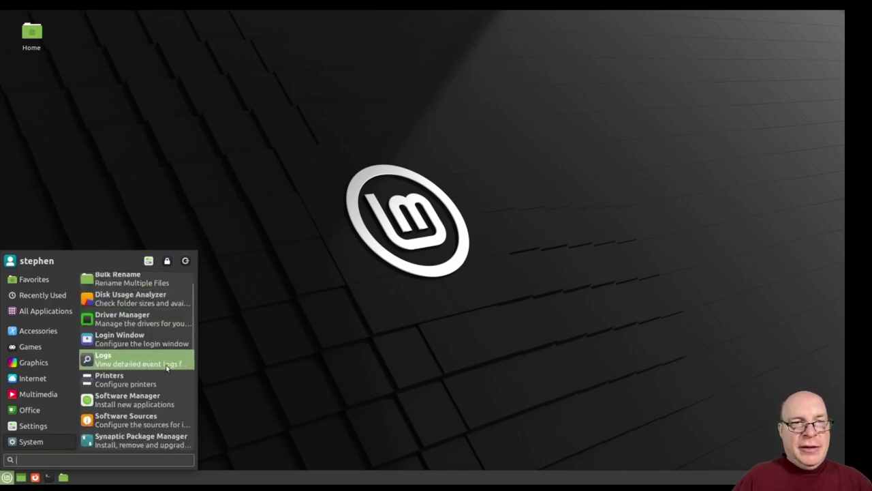
scroll(162, 360, "down", 1)
scroll(171, 379, "down", 1)
scroll(170, 379, "down", 1)
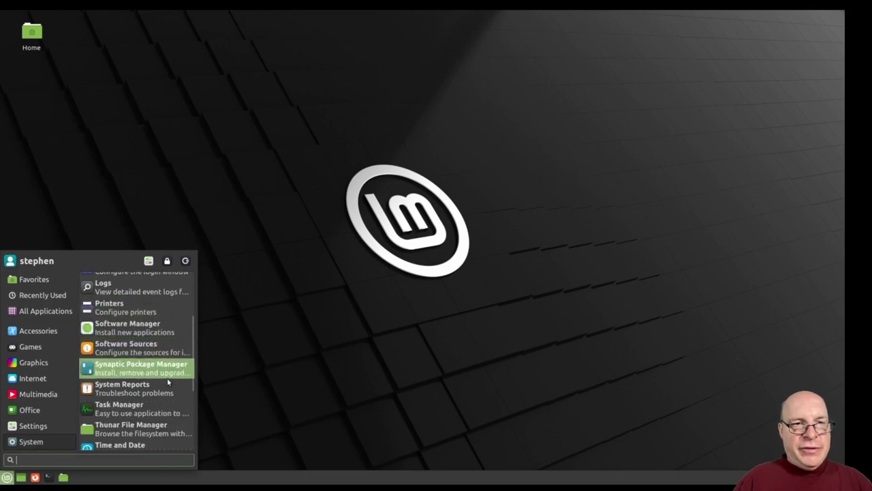
scroll(166, 389, "down", 2)
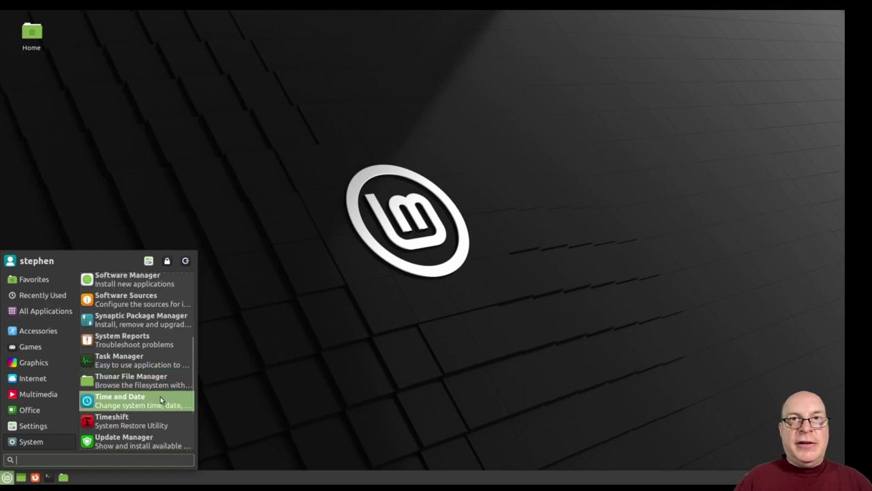
scroll(162, 400, "down", 2)
scroll(164, 399, "down", 2)
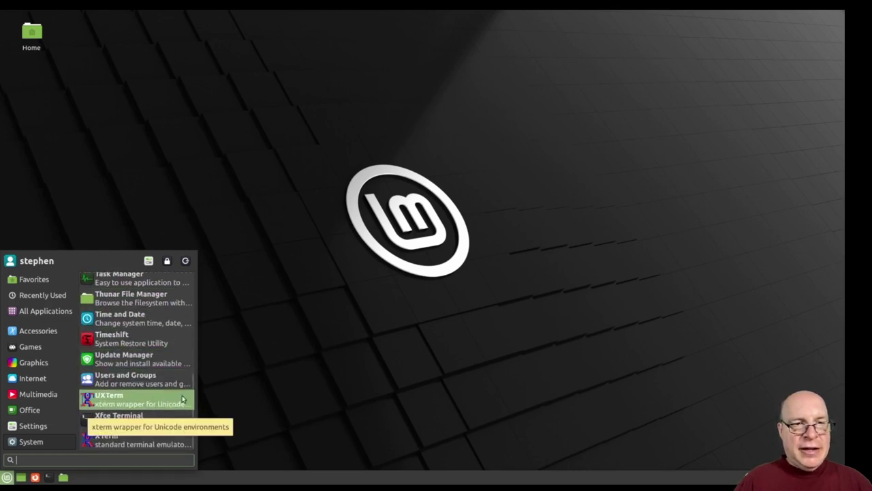
left_click(333, 344)
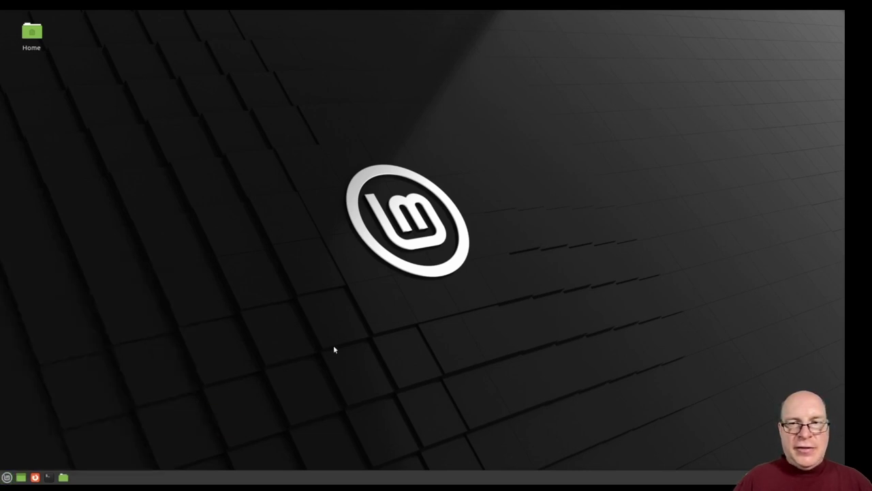
left_click(35, 478)
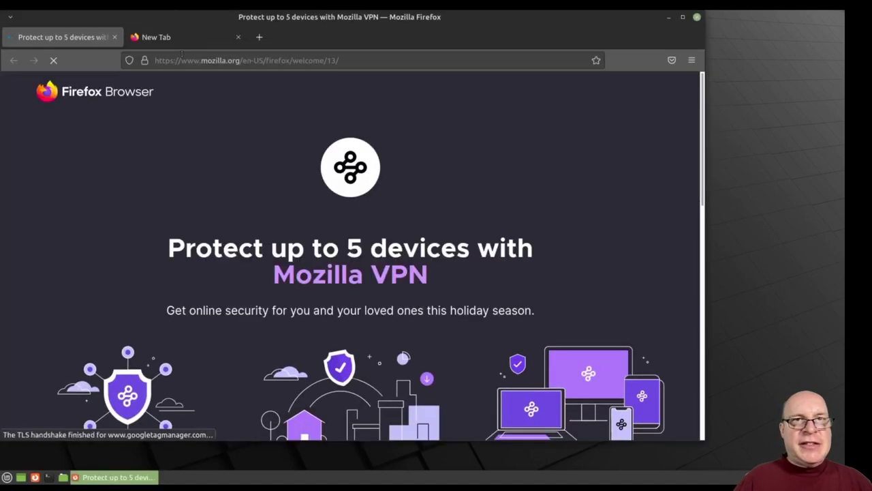
left_click(239, 39)
left_click(233, 61)
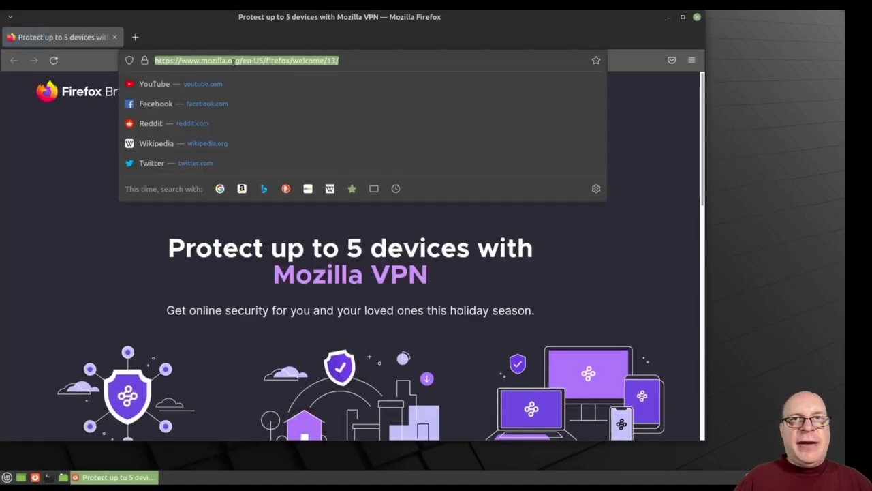
type("https:")
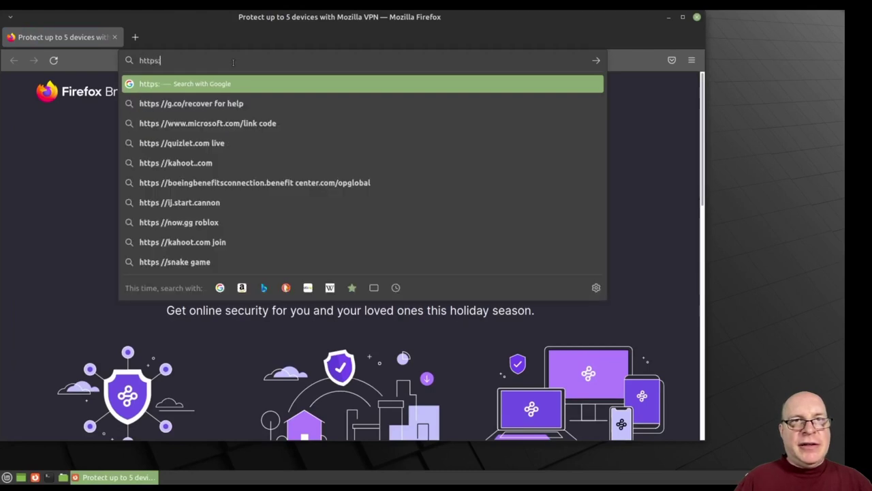
type("//gith")
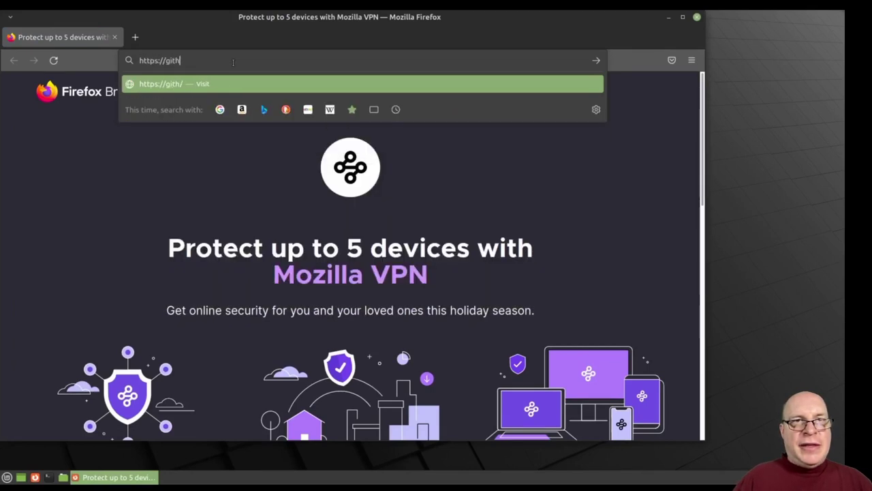
type("ub.com")
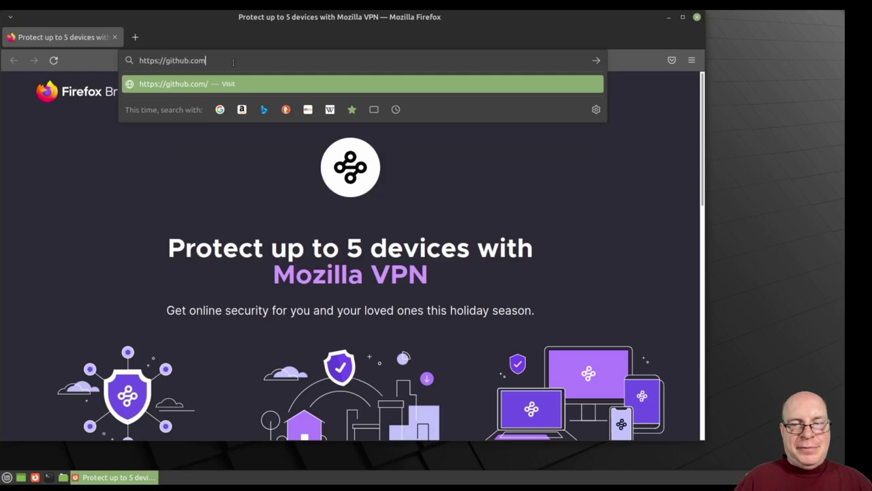
type("/linuxmint")
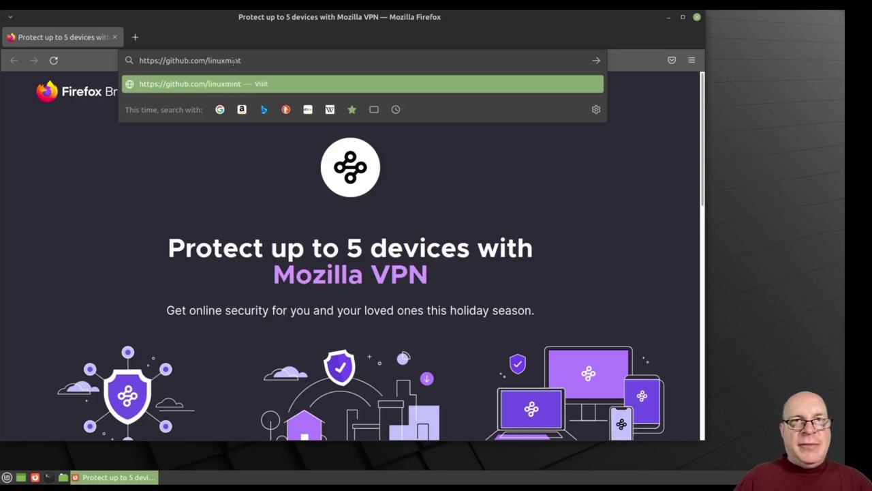
key("Return")
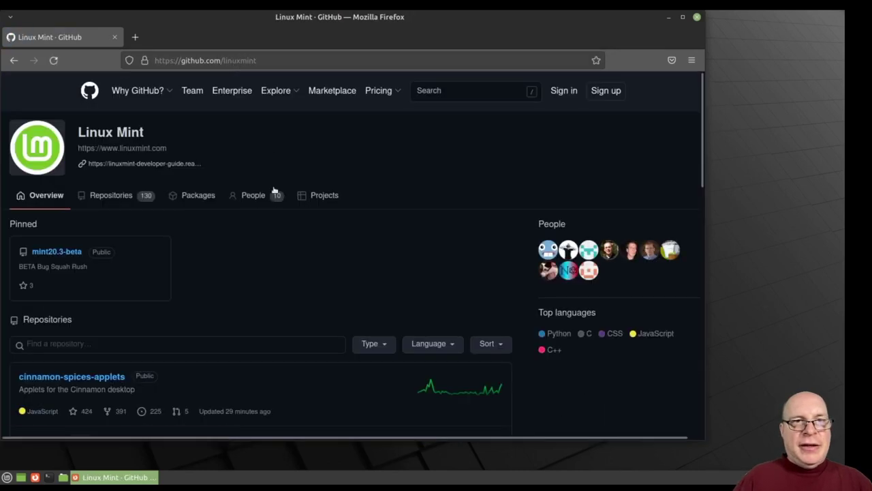
key("ctrl+plus")
key("ctrl+plus")
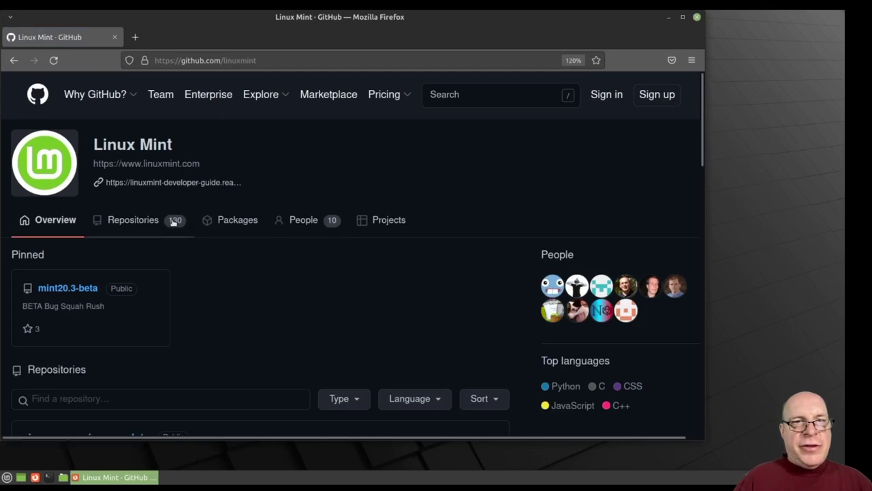
Show the Linux Mint repositories list and scroll through its first page.
left_click(135, 220)
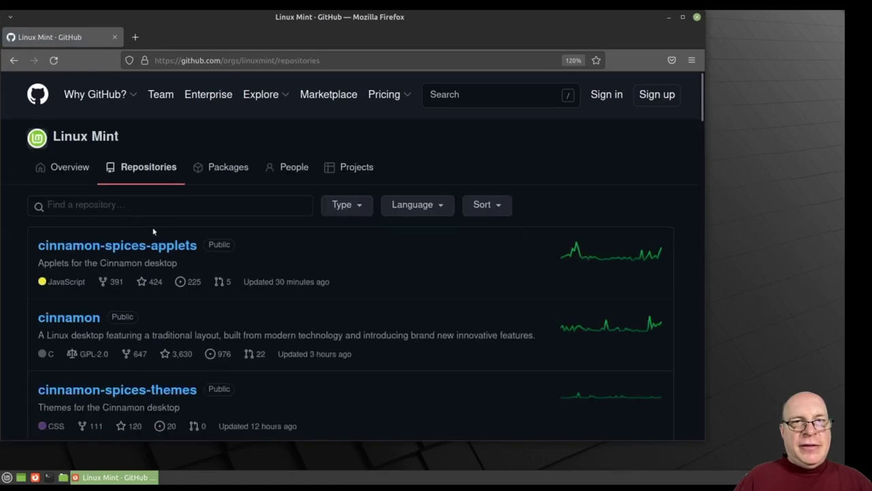
scroll(450, 312, "down", 2)
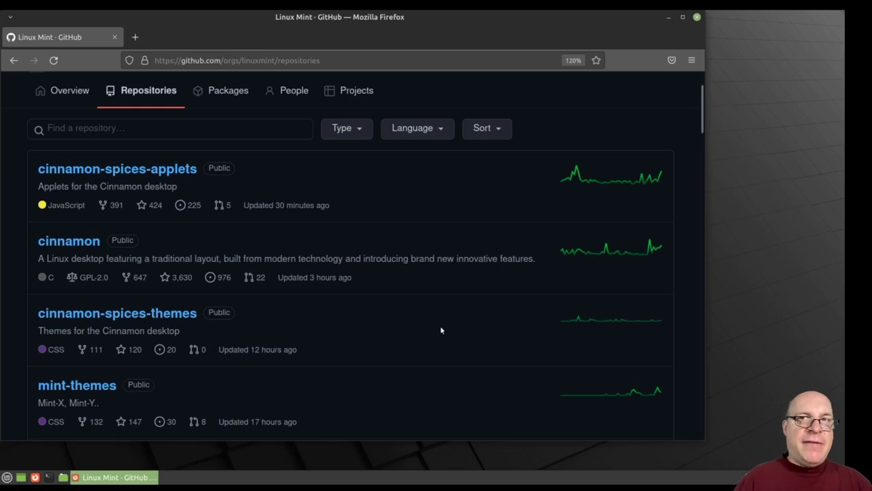
scroll(440, 329, "down", 4)
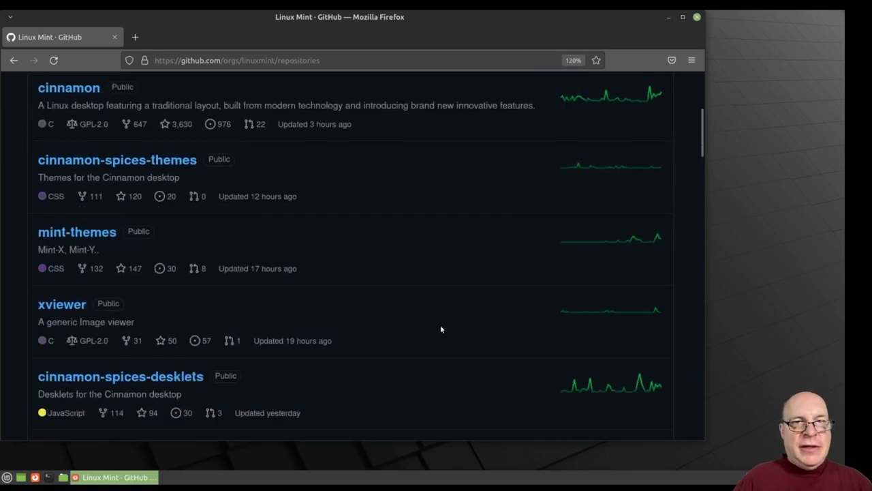
scroll(440, 329, "down", 2)
scroll(355, 281, "down", 3)
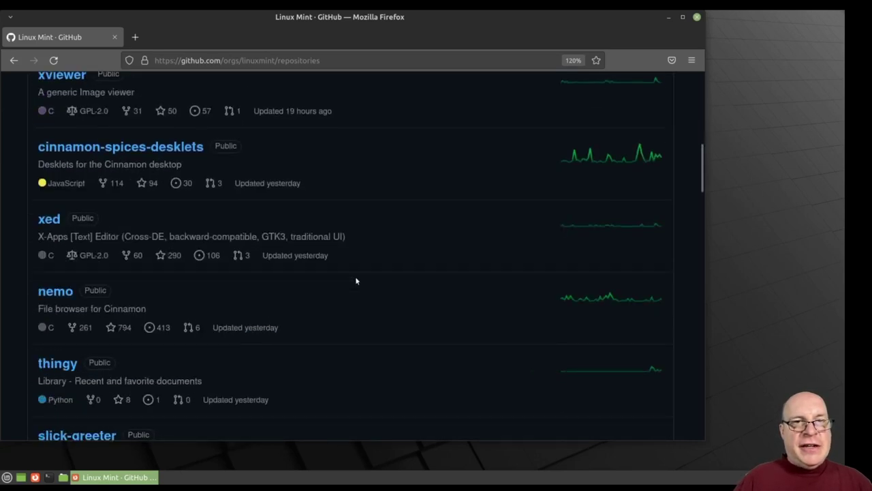
scroll(356, 279, "down", 4)
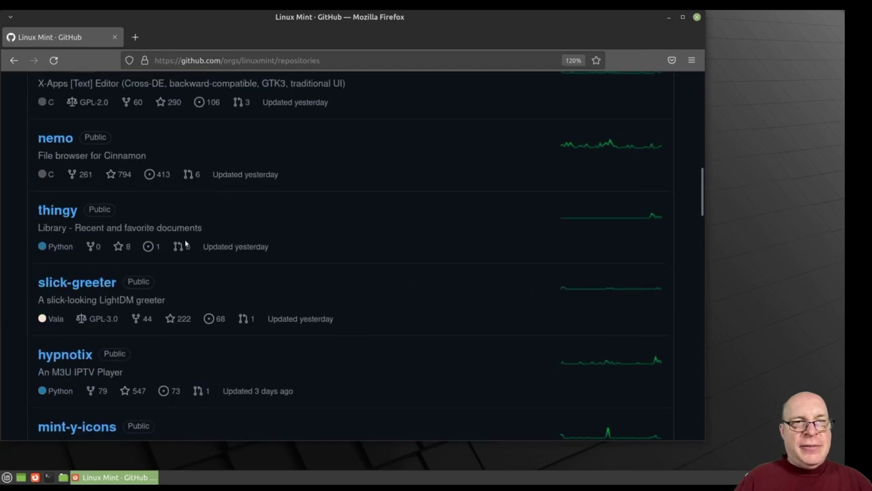
scroll(413, 292, "down", 2)
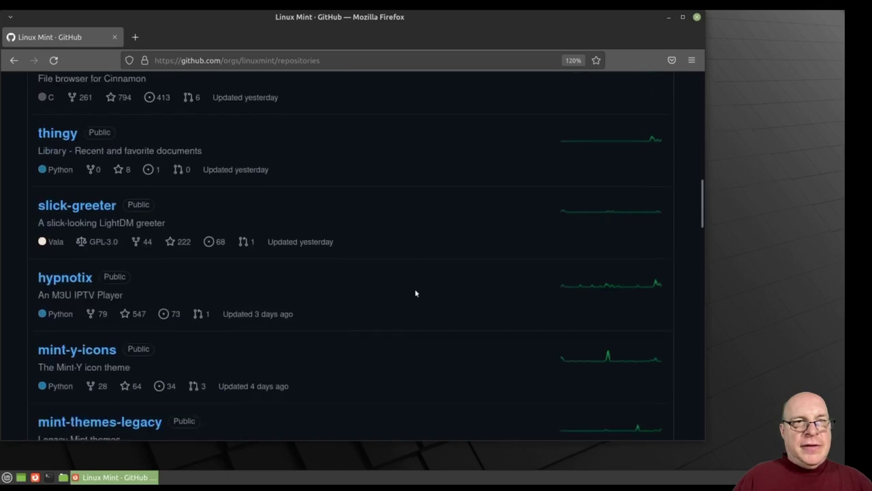
scroll(364, 286, "down", 2)
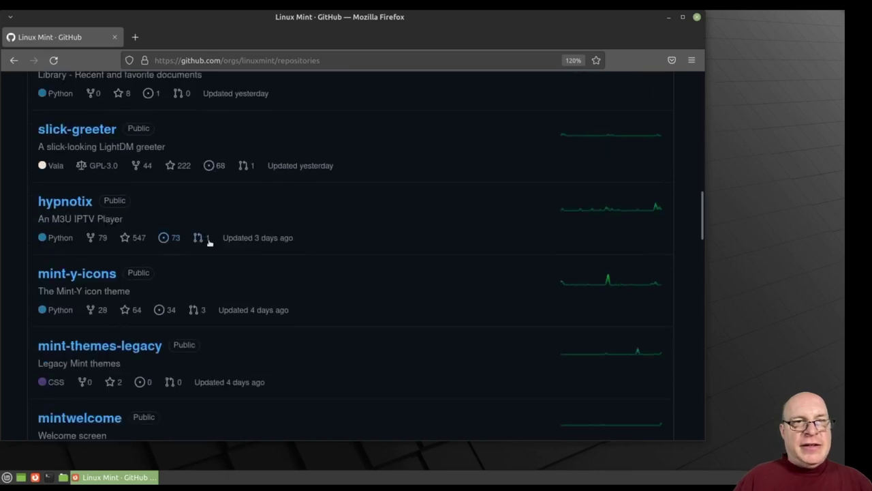
scroll(371, 265, "down", 2)
scroll(372, 265, "down", 2)
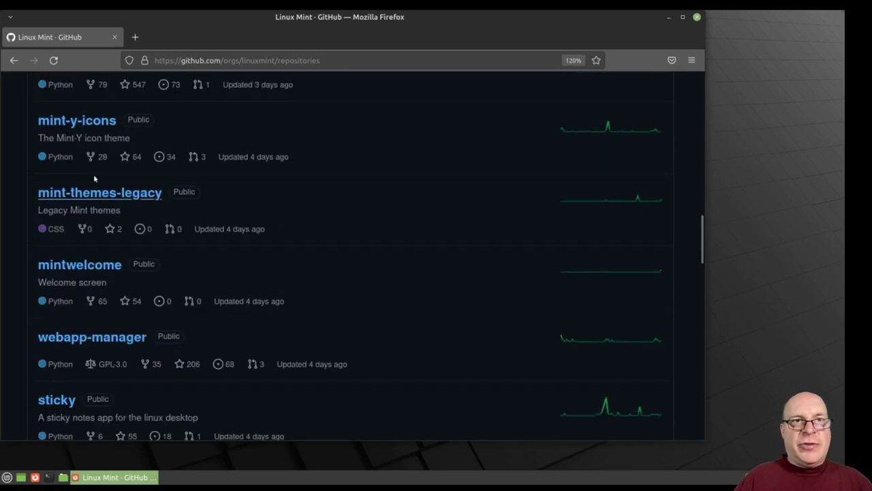
scroll(318, 251, "down", 2)
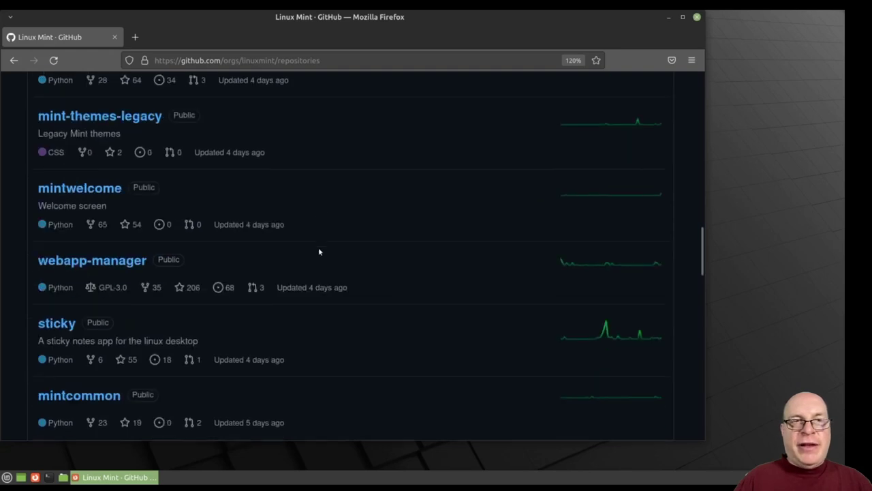
scroll(319, 252, "down", 2)
scroll(318, 251, "down", 1)
scroll(327, 252, "down", 2)
scroll(334, 253, "down", 2)
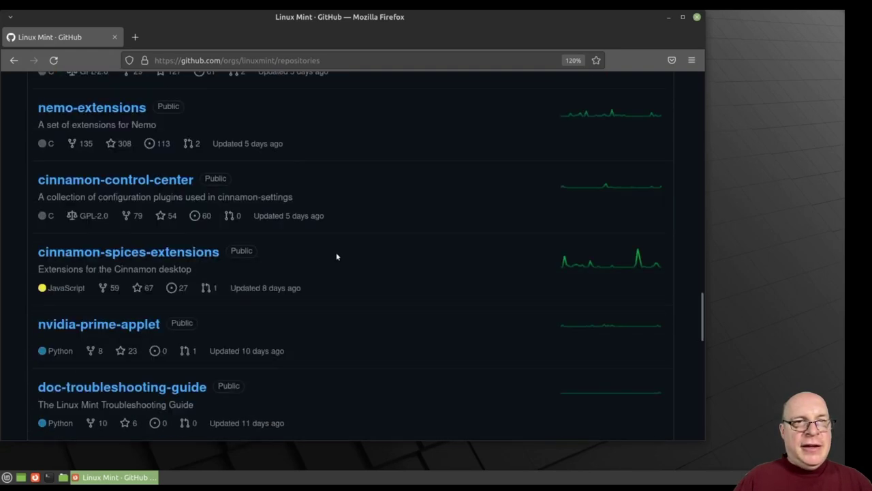
scroll(336, 255, "down", 2)
scroll(337, 256, "down", 2)
scroll(337, 256, "down", 1)
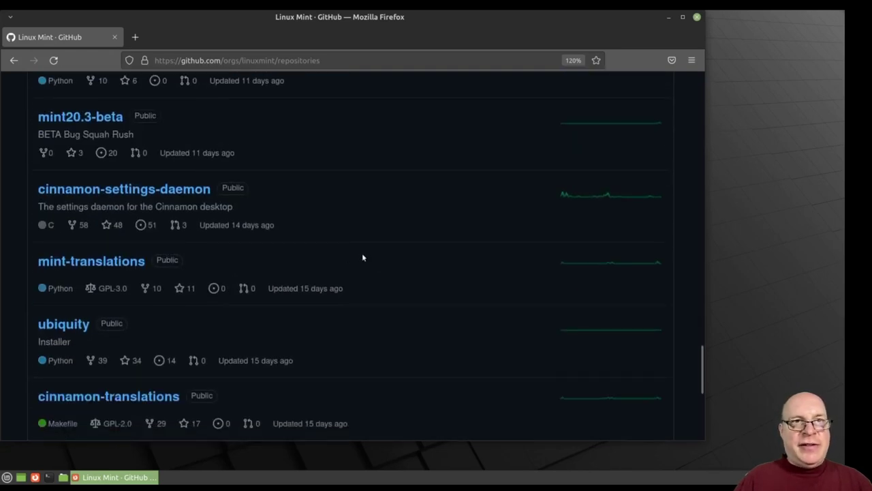
scroll(311, 252, "down", 2)
scroll(311, 251, "down", 2)
scroll(312, 252, "down", 2)
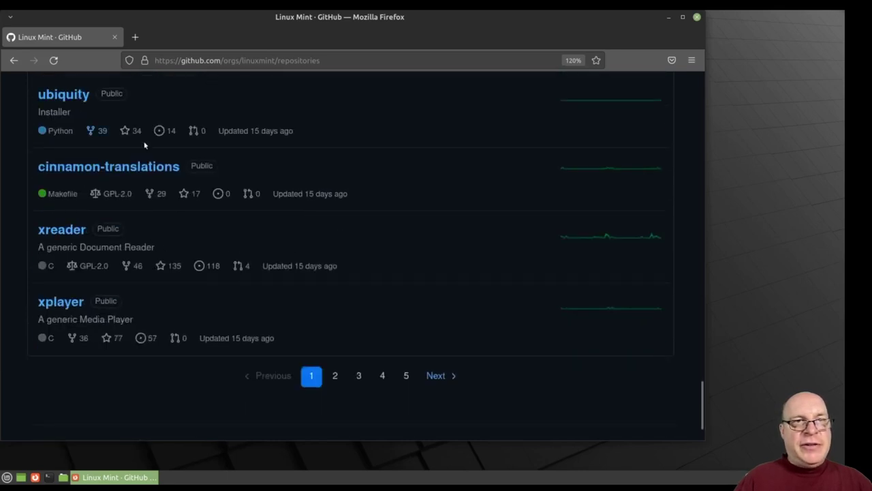
Go to page 2 of the repositories and scroll down to cinnamon-screensaver and cinnamon-session.
left_click(336, 377)
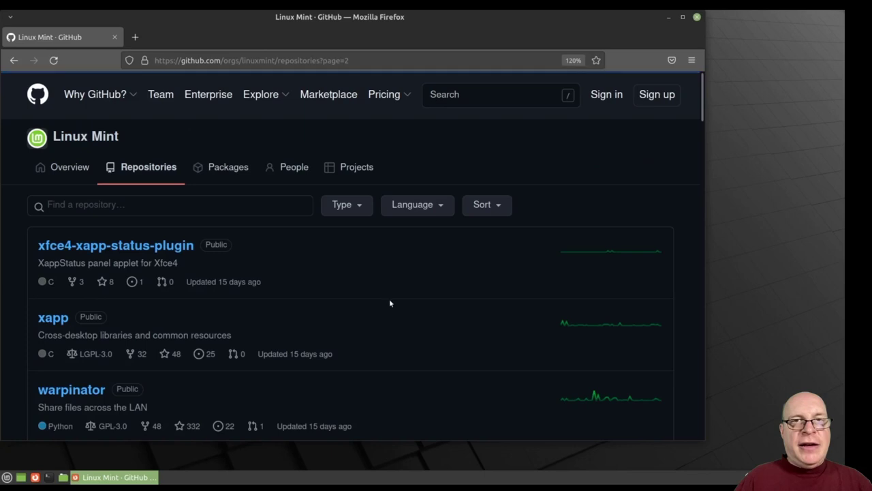
scroll(406, 307, "down", 2)
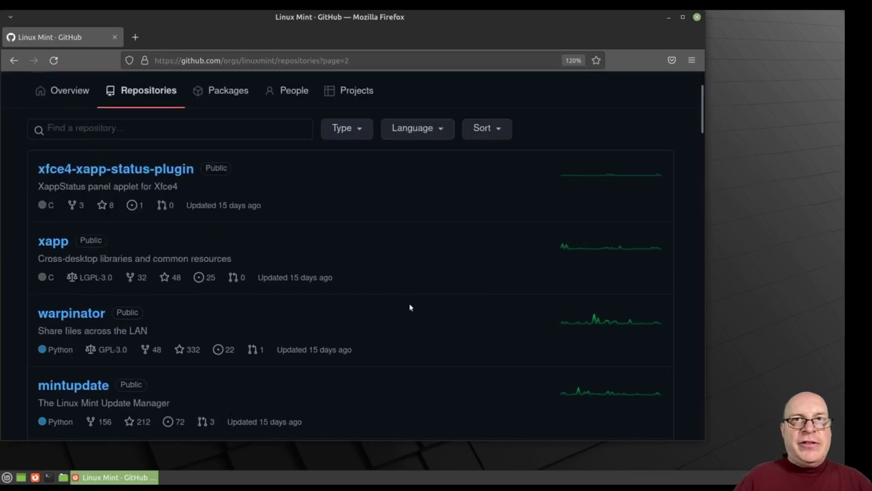
scroll(408, 306, "down", 2)
scroll(409, 303, "down", 2)
scroll(426, 304, "down", 2)
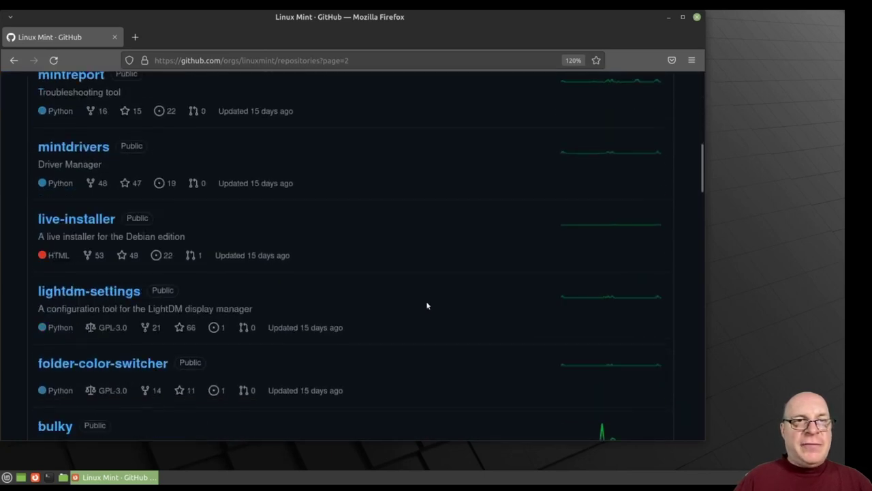
scroll(429, 306, "down", 2)
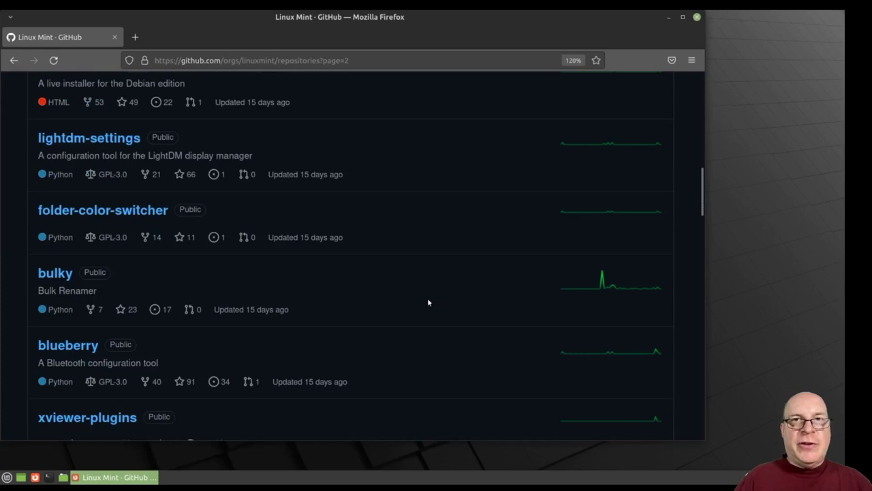
scroll(427, 301, "down", 2)
scroll(425, 302, "down", 2)
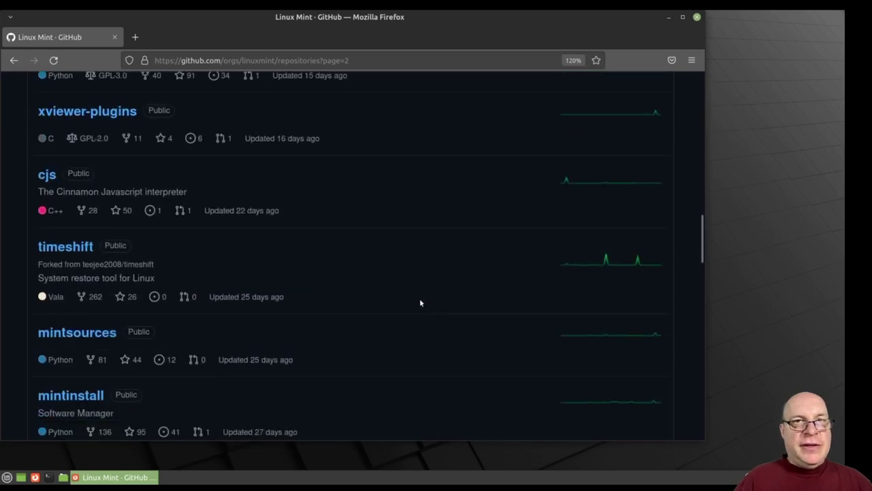
scroll(381, 290, "down", 1)
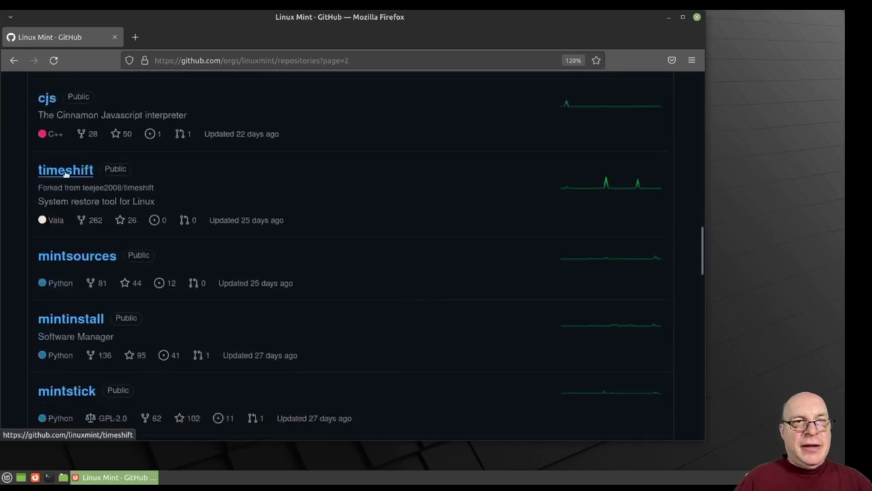
scroll(486, 271, "down", 2)
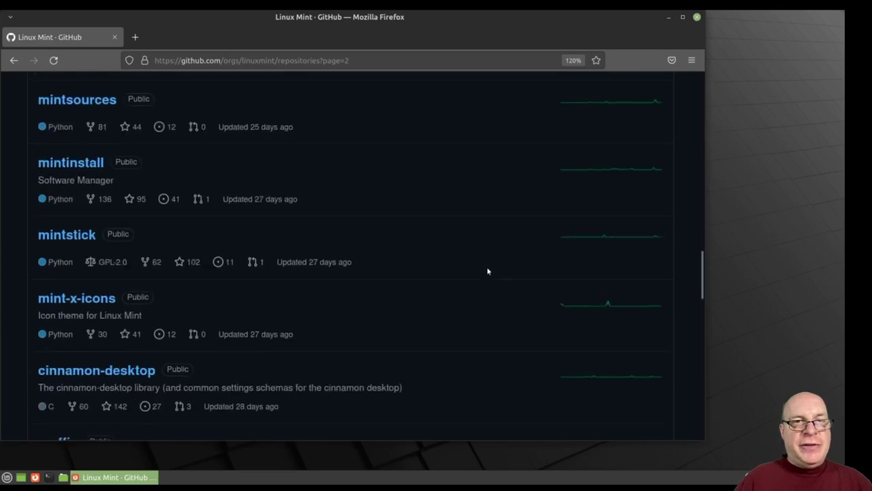
scroll(487, 271, "down", 1)
scroll(487, 272, "down", 1)
scroll(492, 273, "down", 1)
scroll(492, 273, "down", 2)
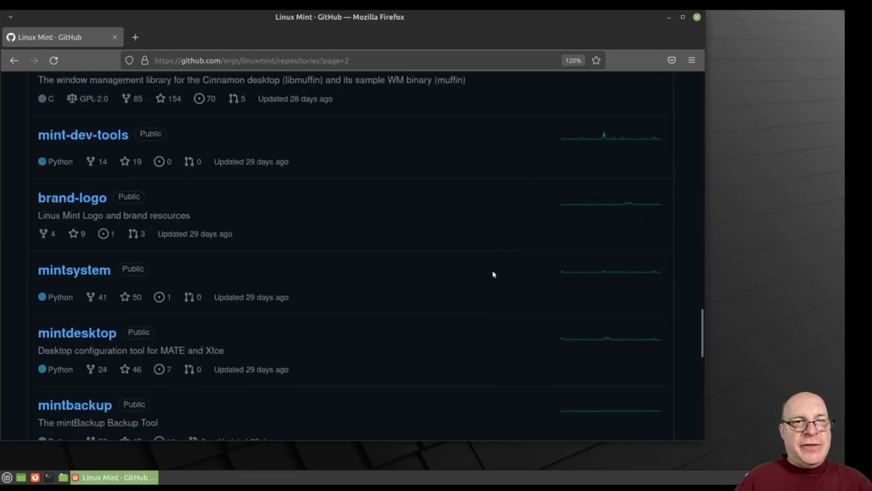
scroll(494, 273, "down", 2)
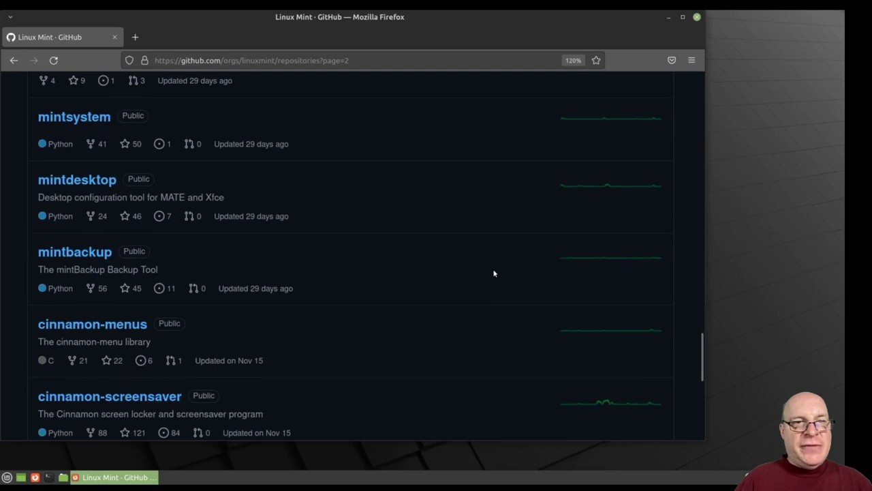
scroll(494, 273, "down", 1)
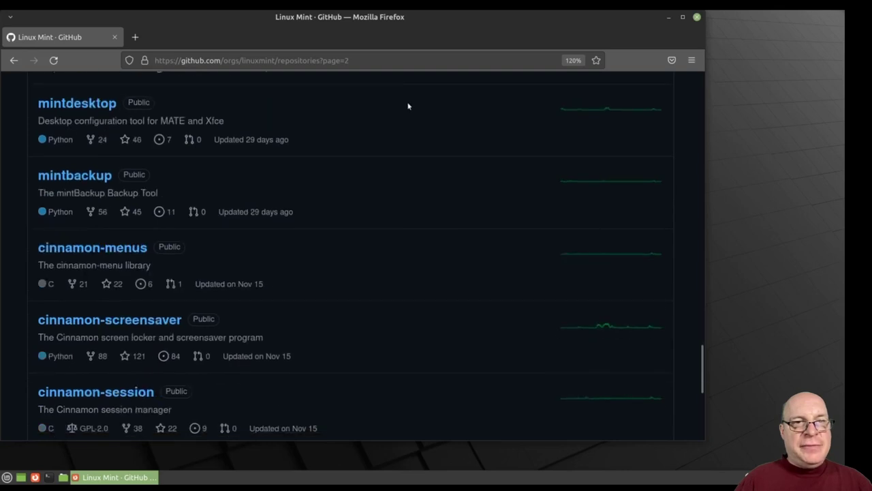
left_click(392, 60)
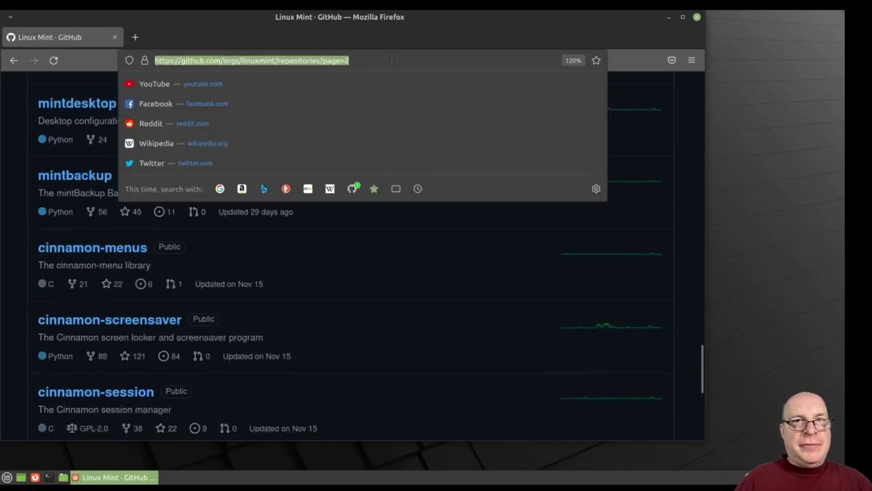
type("https:/")
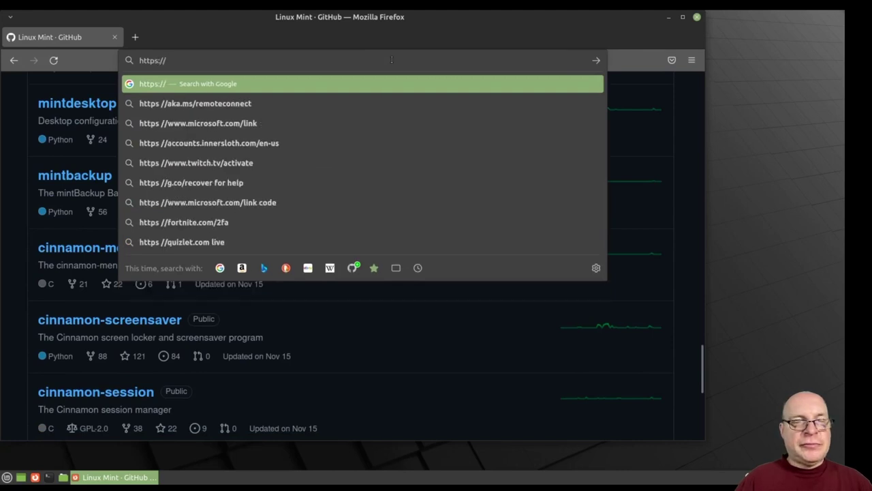
type("/linuxmint.com")
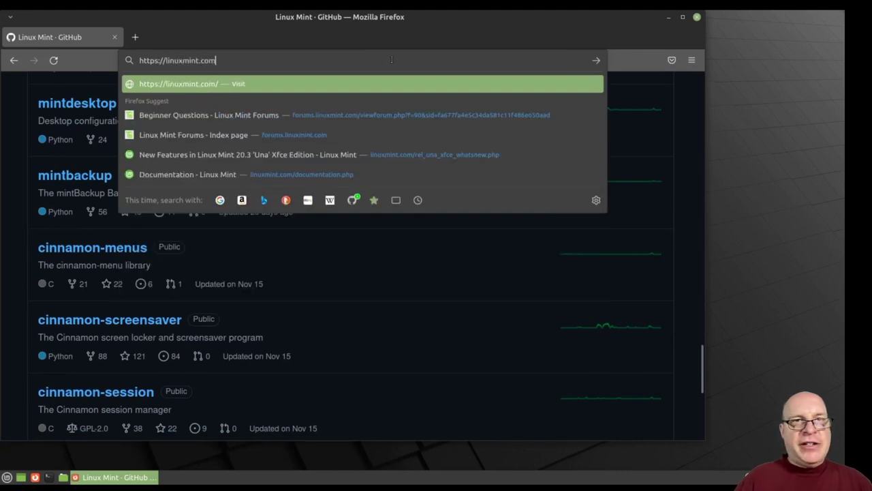
key("Return")
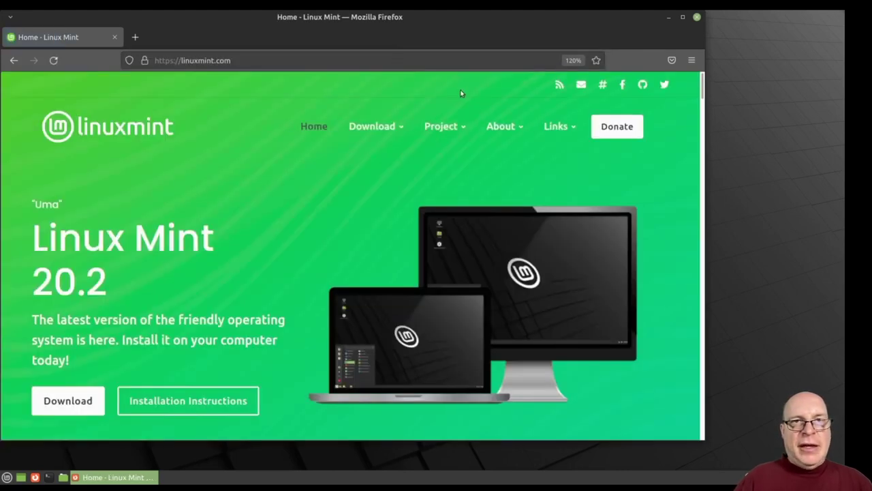
scroll(257, 240, "down", 5)
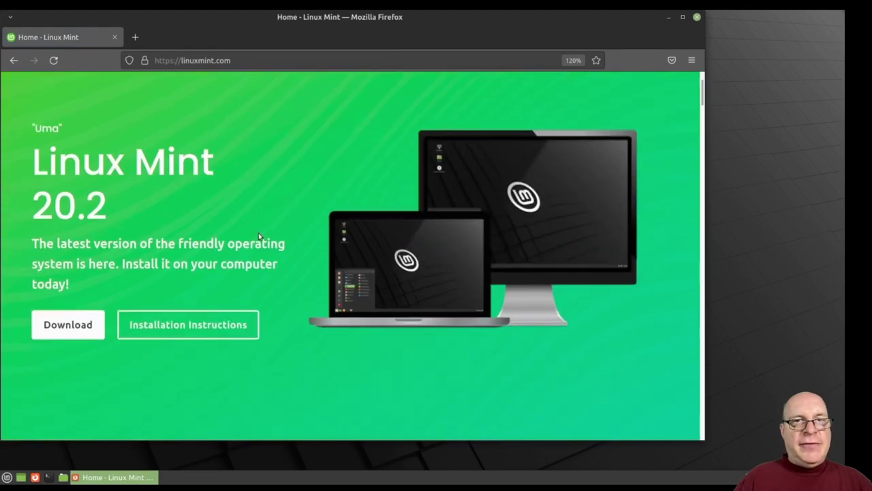
scroll(240, 258, "down", 2)
scroll(240, 258, "down", 4)
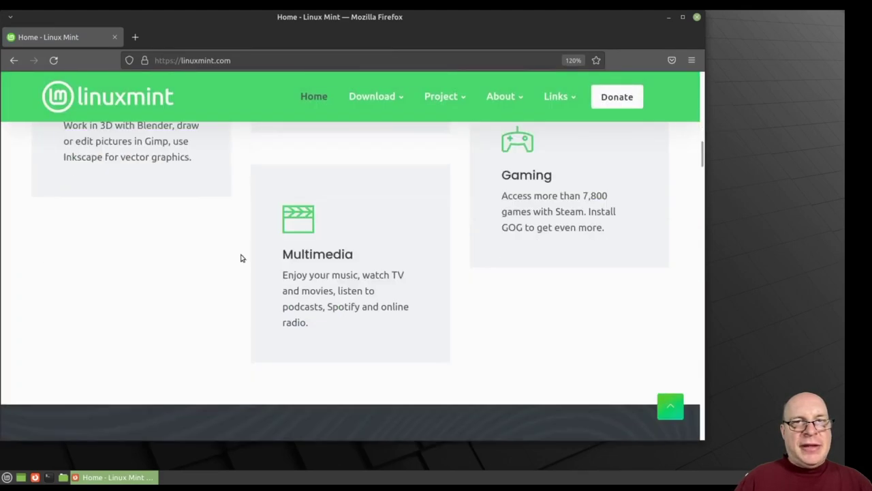
scroll(500, 288, "down", 3)
scroll(574, 302, "down", 3)
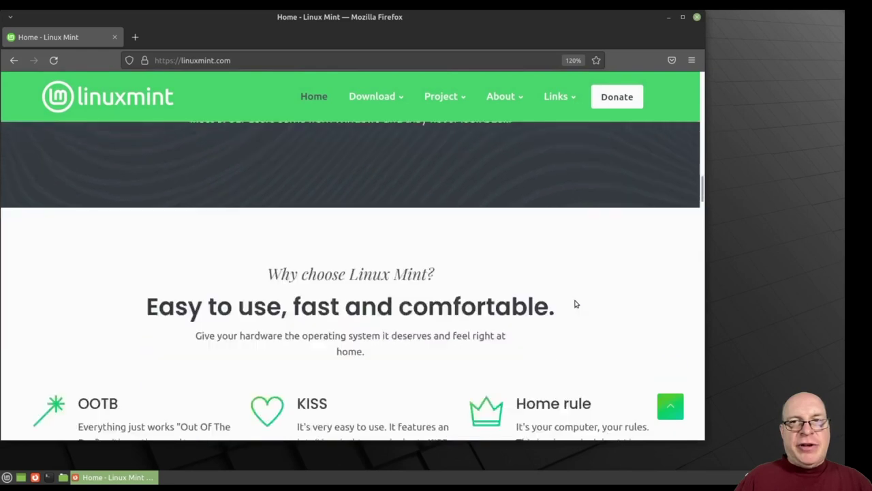
scroll(572, 298, "down", 2)
scroll(557, 292, "up", 1)
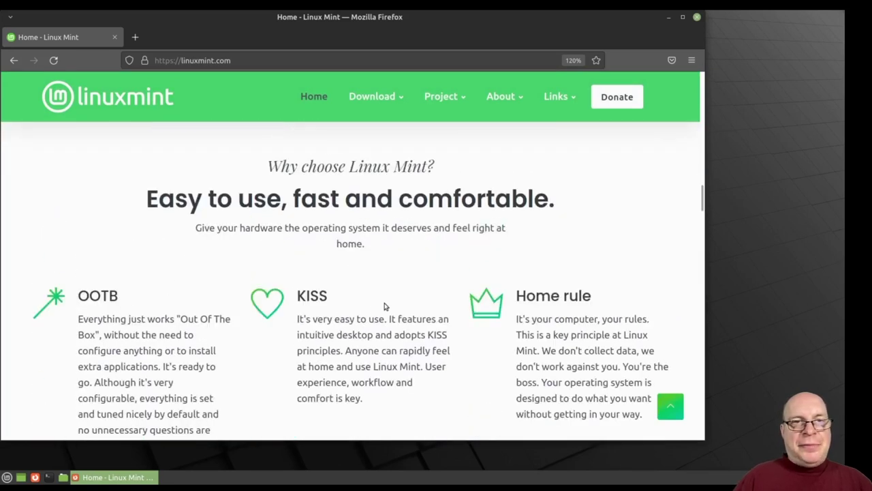
scroll(463, 376, "down", 1)
scroll(463, 377, "down", 2)
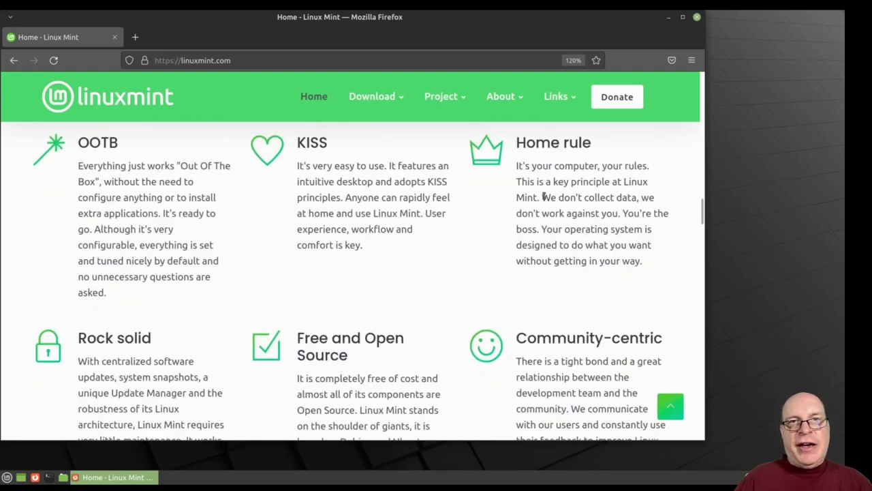
Highlight the FAQ sentence about not collecting data, browse the FAQs, then go to Donate.
left_click_drag(542, 197, 618, 213)
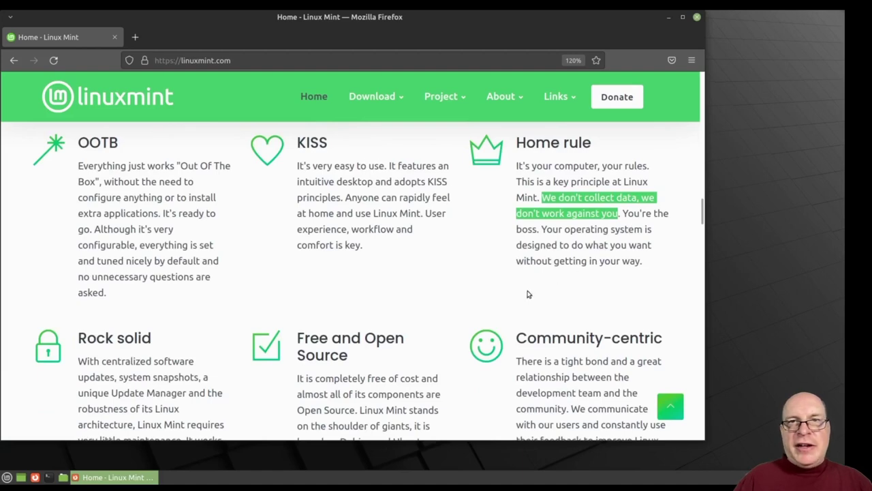
left_click(440, 293)
scroll(424, 288, "down", 4)
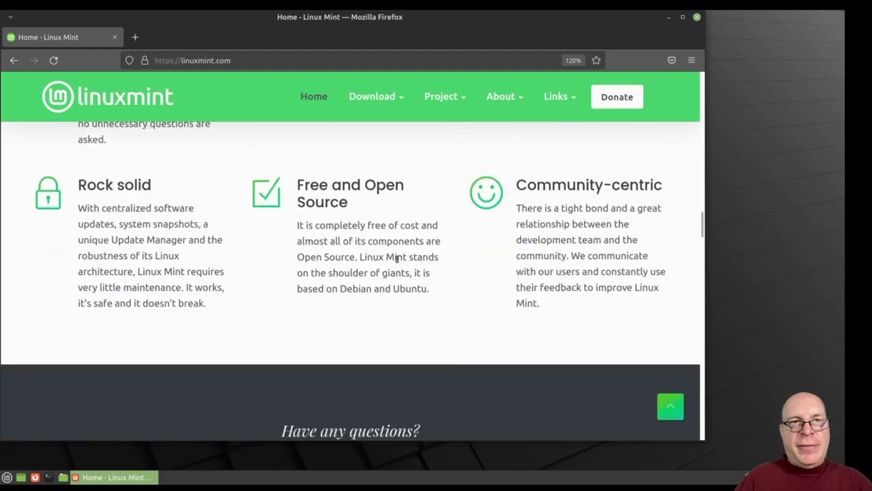
scroll(310, 233, "down", 2)
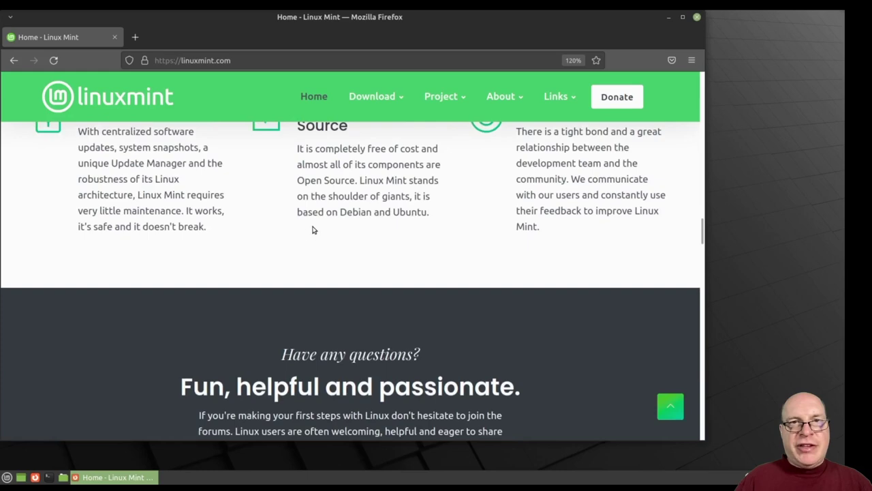
scroll(336, 197, "up", 2)
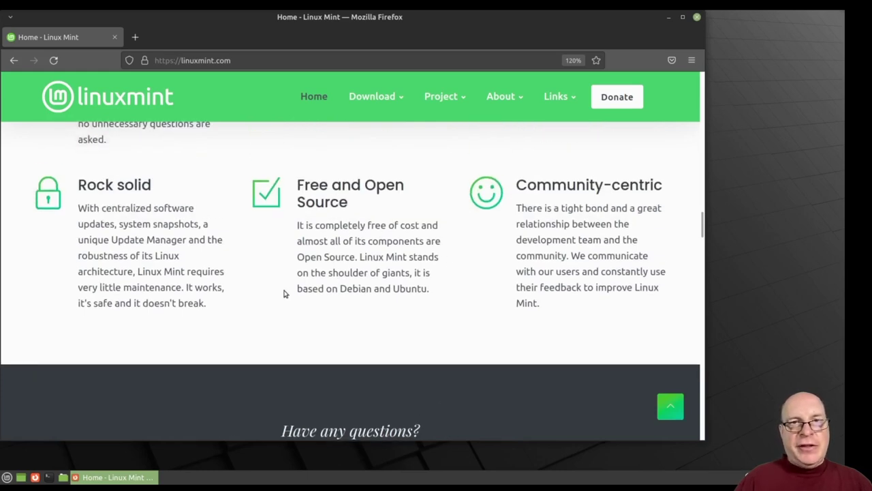
scroll(281, 294, "down", 2)
scroll(470, 327, "down", 3)
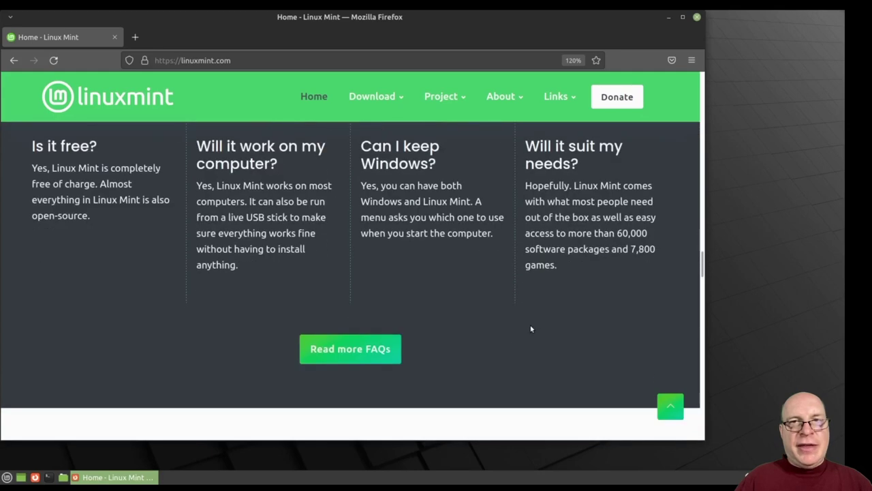
scroll(529, 329, "up", 2)
scroll(529, 329, "up", 3)
scroll(524, 327, "up", 4)
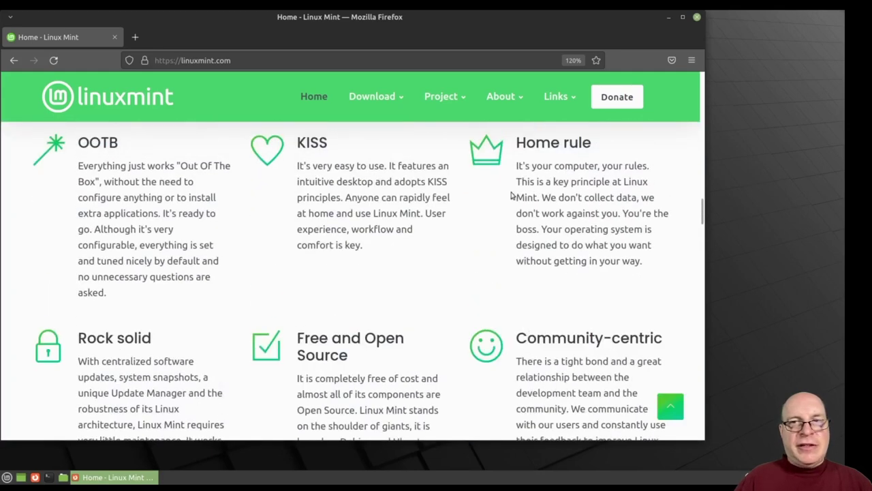
left_click(610, 100)
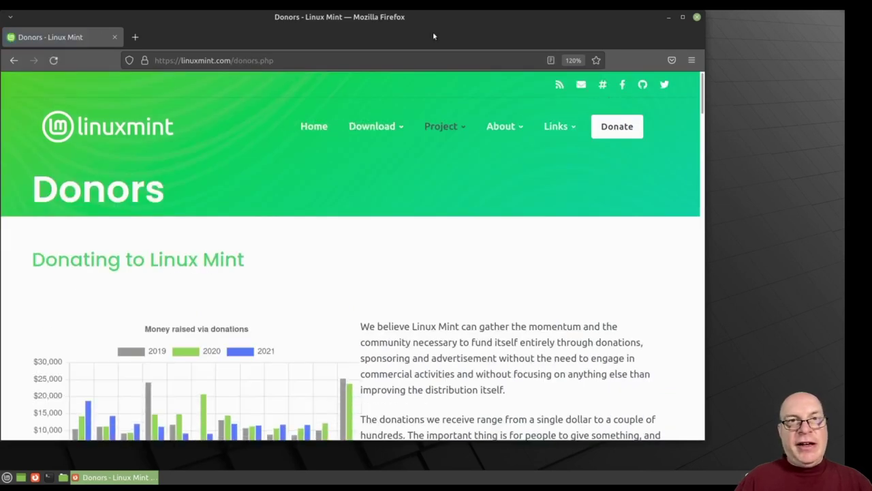
Nudge the Firefox window and zoom in to read the Donors page's donation chart, then zoom back.
left_click_drag(422, 26, 486, 31)
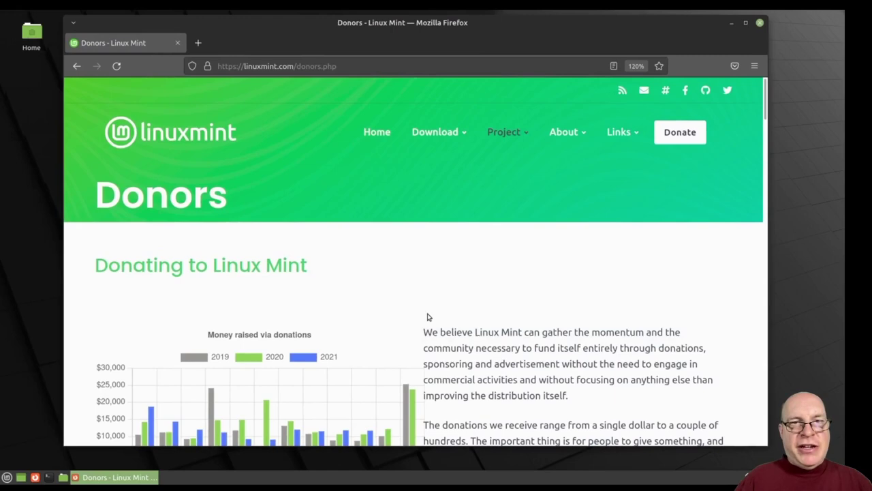
key("ctrl+plus")
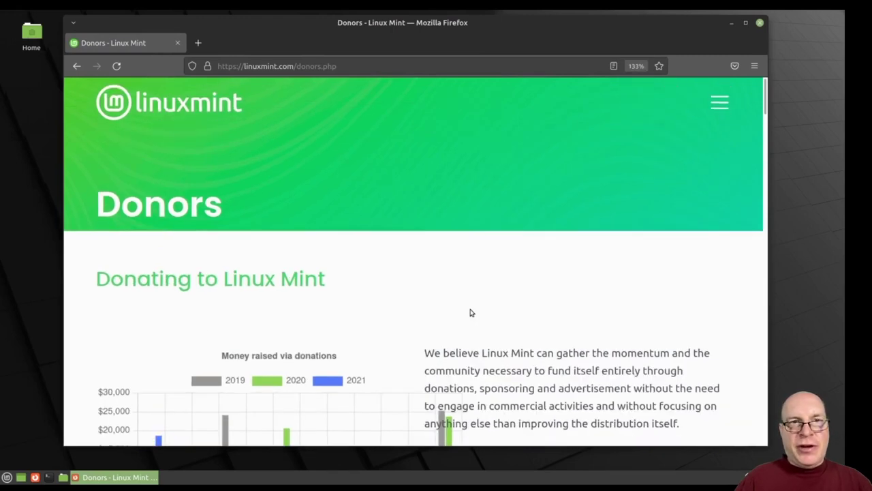
scroll(504, 307, "down", 3)
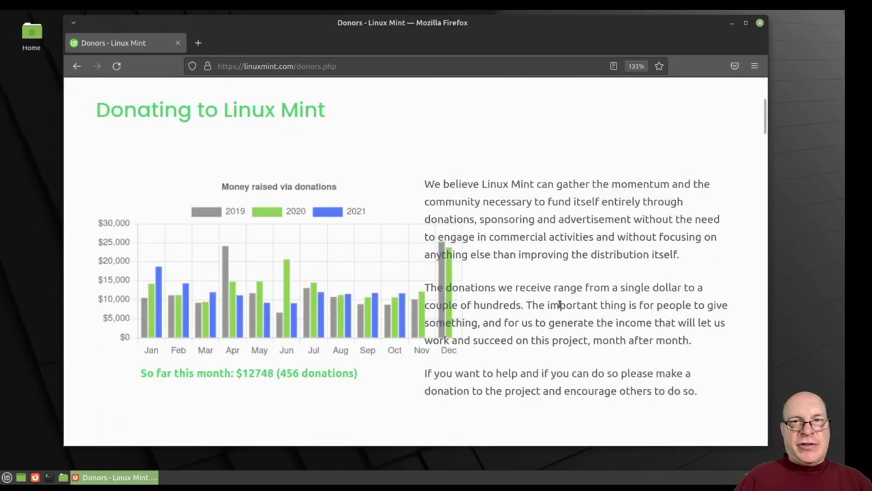
key("ctrl+minus")
Scroll through How to donate, Crypto-currencies and Latest donors, then close Firefox.
scroll(538, 314, "down", 2)
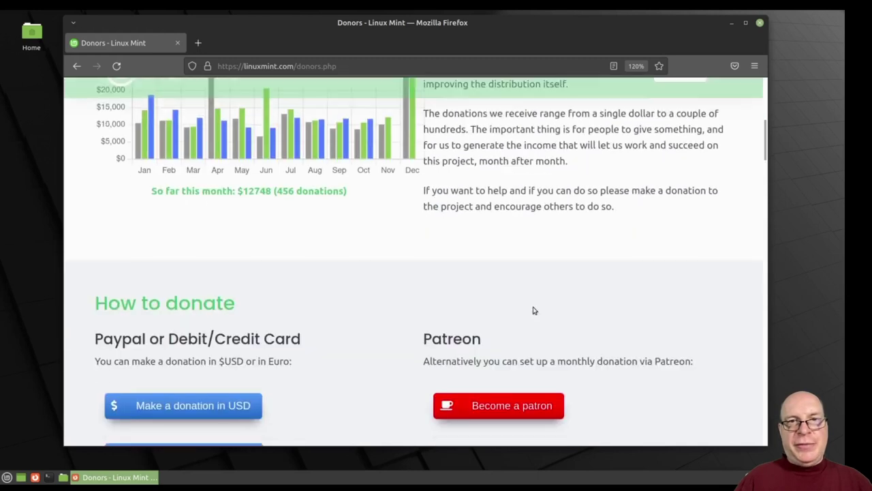
scroll(535, 311, "down", 2)
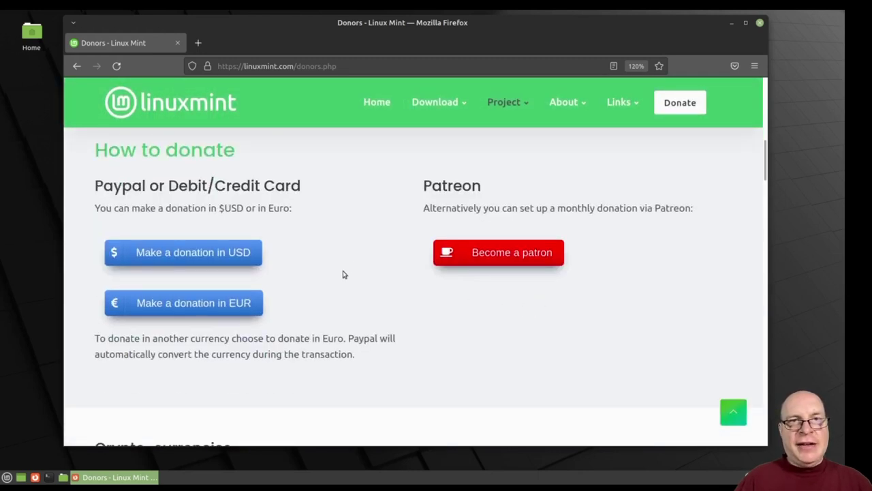
scroll(553, 331, "down", 1)
scroll(552, 331, "down", 1)
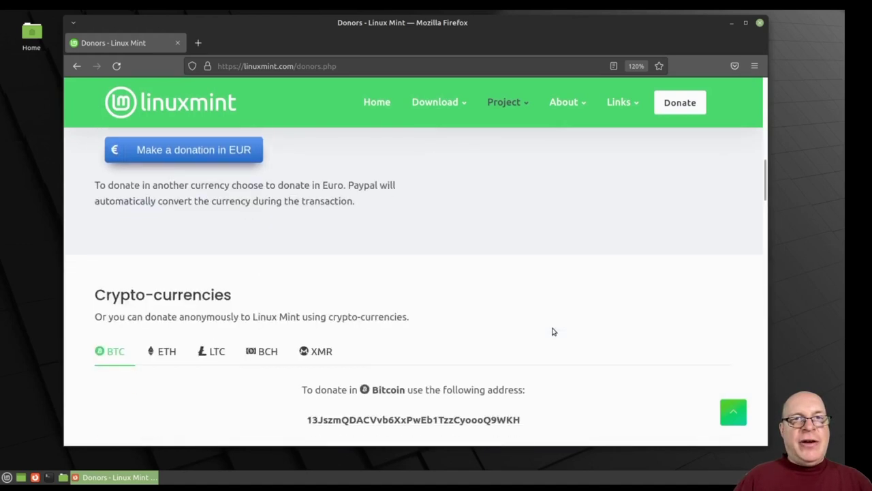
scroll(563, 333, "down", 1)
scroll(578, 334, "down", 1)
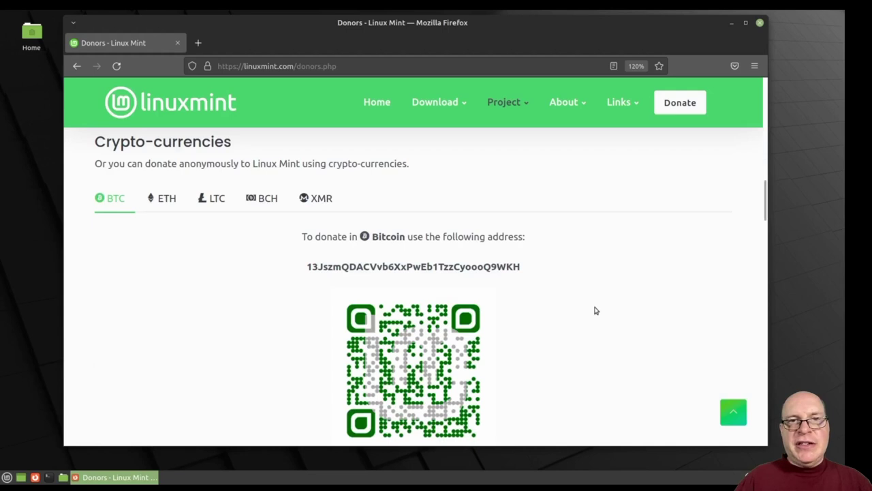
scroll(592, 311, "down", 1)
scroll(593, 311, "down", 1)
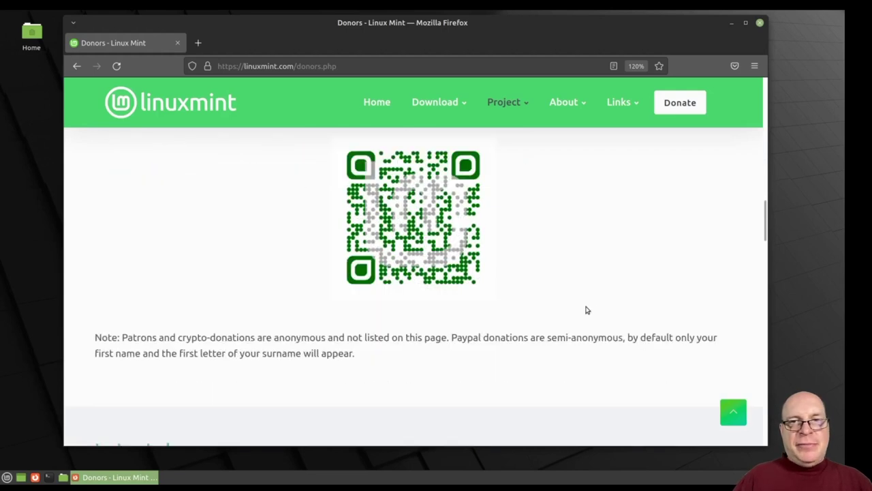
scroll(586, 310, "down", 1)
scroll(586, 310, "down", 1)
scroll(586, 310, "down", 1)
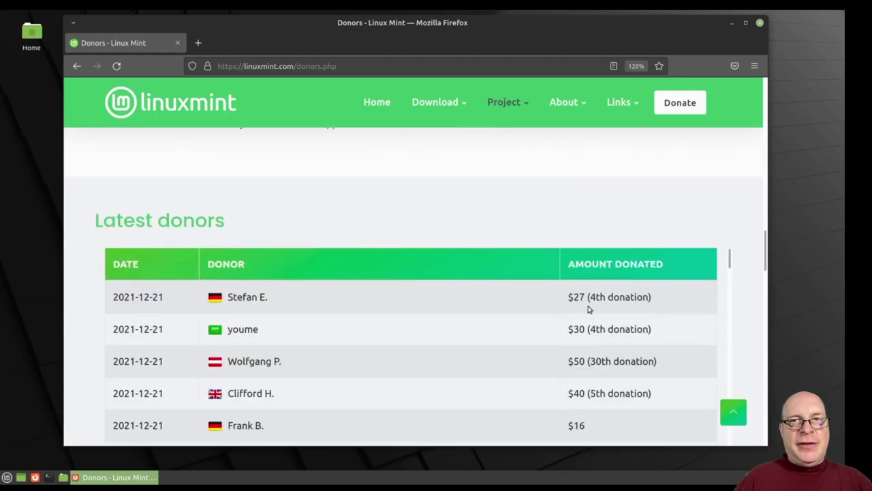
scroll(586, 309, "down", 1)
scroll(416, 320, "down", 1)
scroll(463, 321, "down", 1)
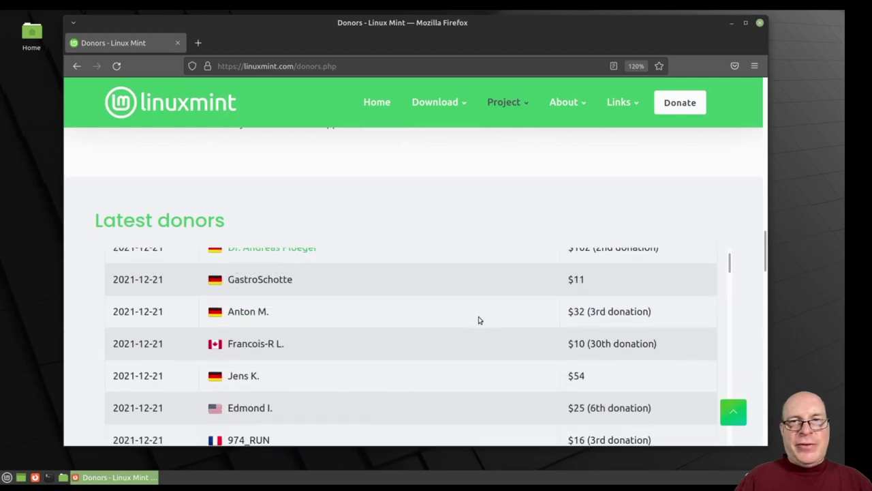
scroll(500, 331, "down", 1)
scroll(500, 331, "down", 1)
scroll(500, 331, "down", 1)
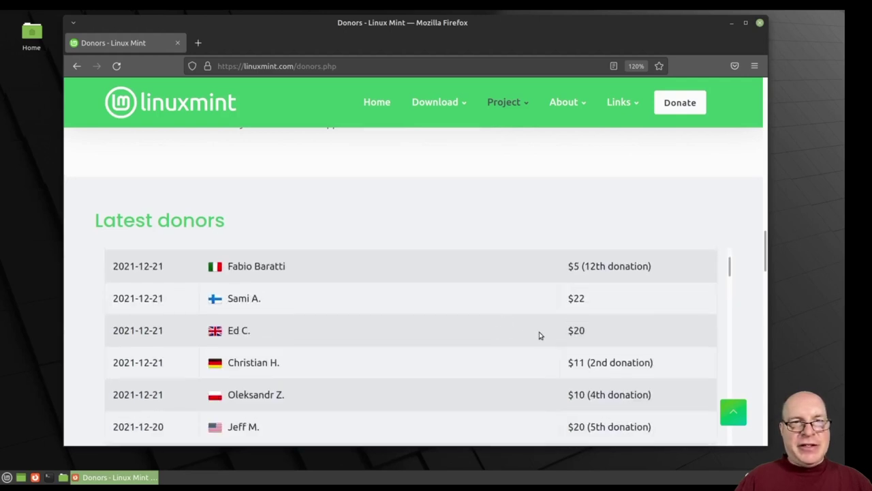
scroll(541, 335, "down", 1)
scroll(558, 339, "down", 1)
scroll(558, 339, "down", 1)
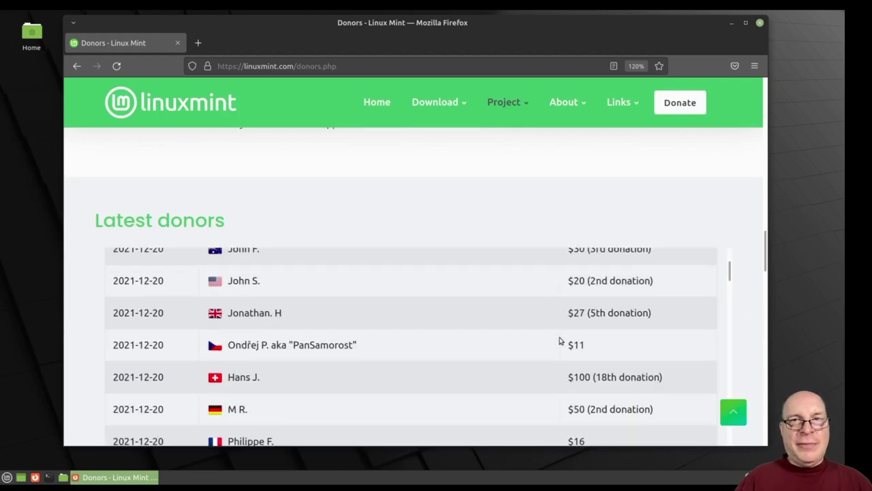
scroll(561, 341, "down", 1)
scroll(561, 341, "down", 1)
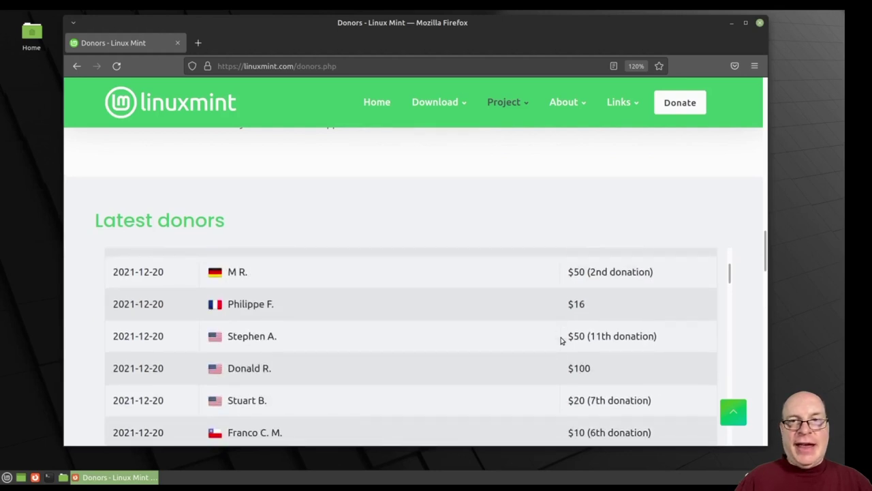
scroll(561, 339, "down", 1)
scroll(561, 339, "down", 1)
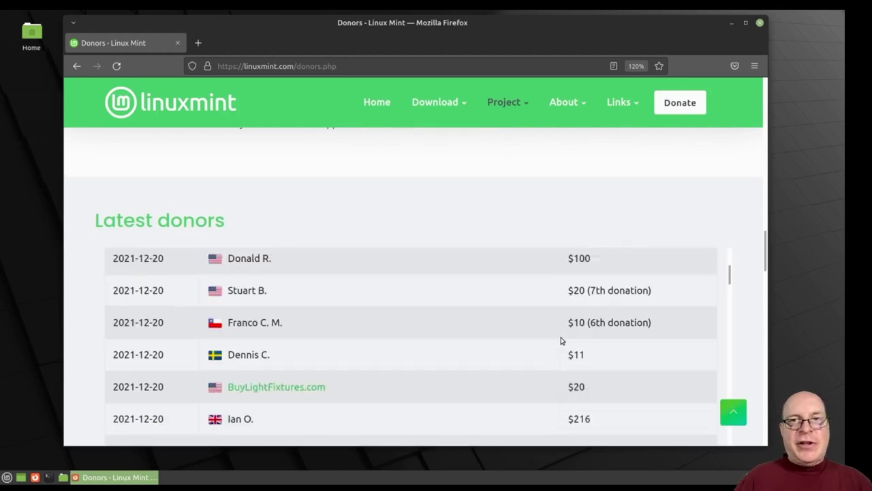
scroll(561, 338, "down", 1)
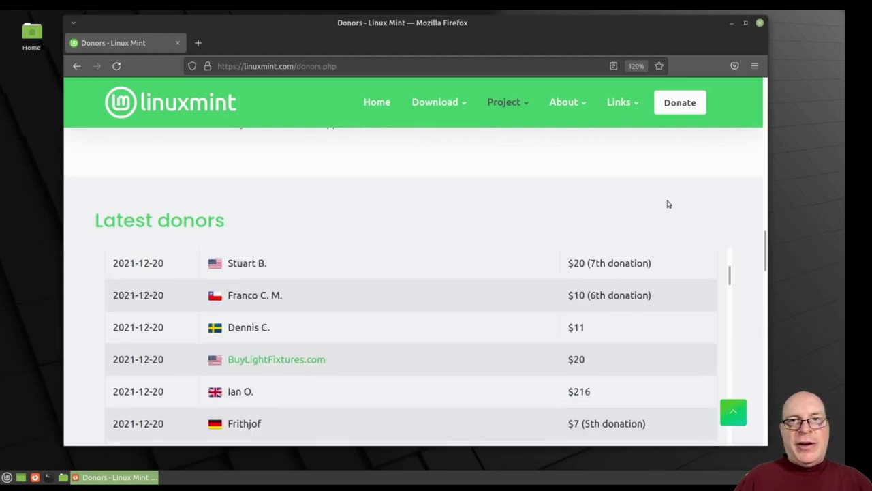
left_click(761, 23)
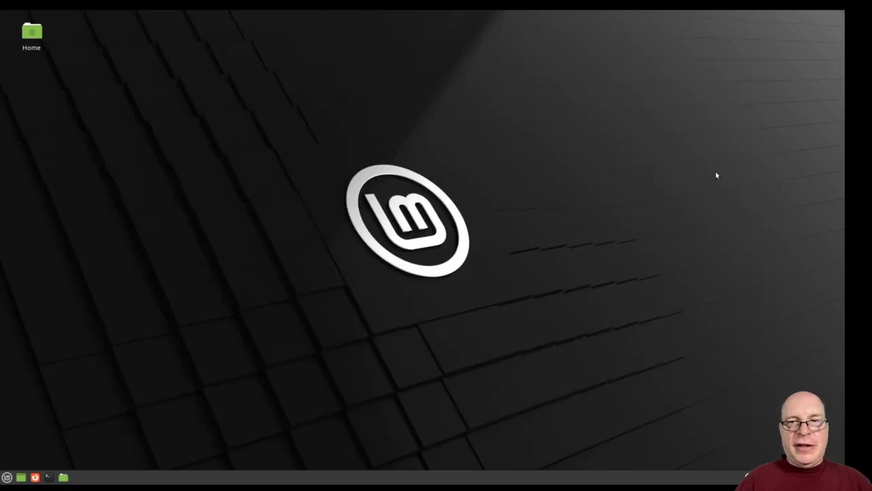